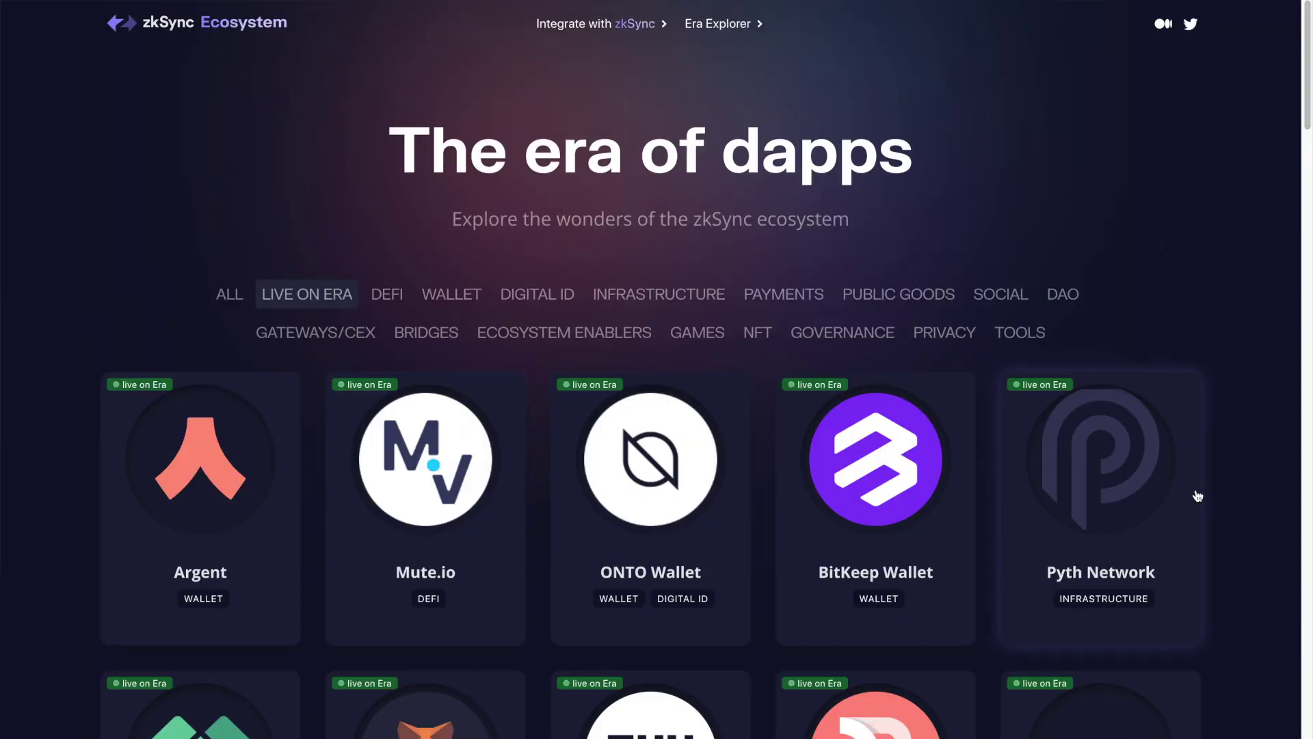
- Scroll to the 'What is zkSync?' section and highlight its layer-2 scaling description
{"action": "scroll", "coordinate": [1198, 496], "scroll_direction": "down", "scroll_amount": 5}
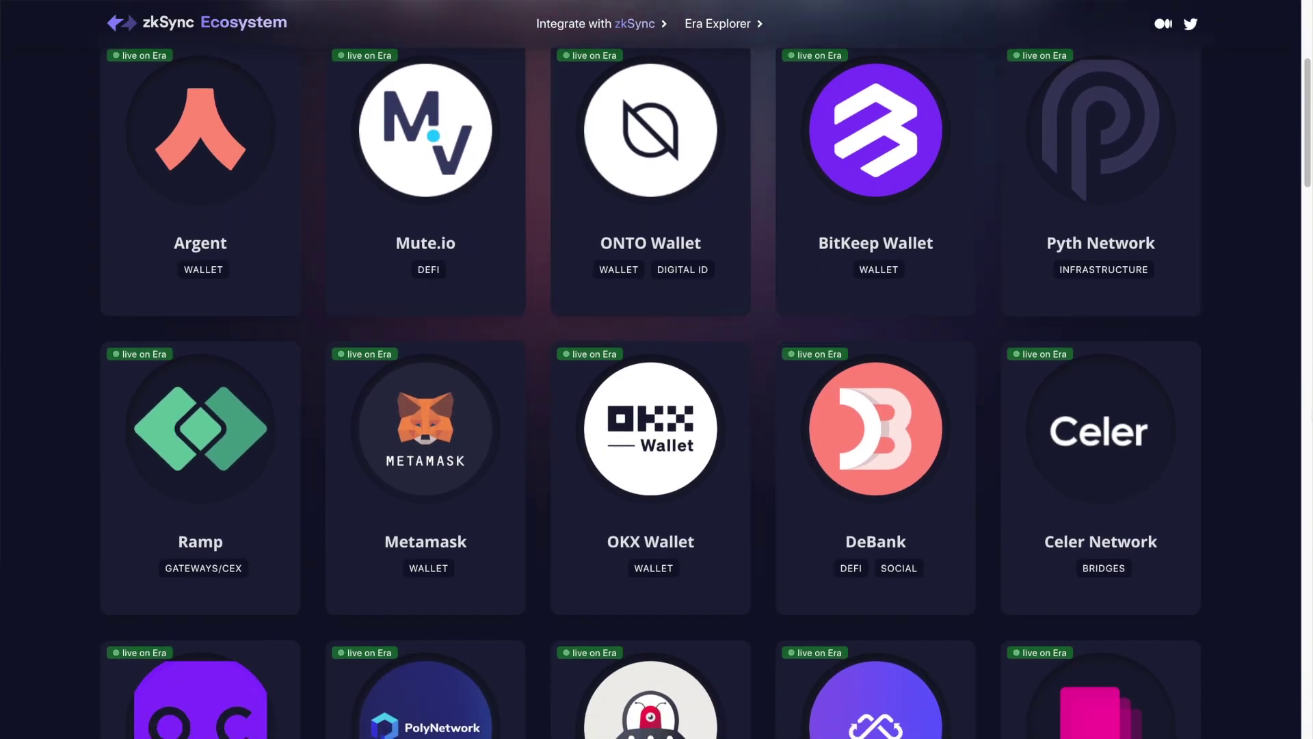
{"action": "scroll", "coordinate": [651, 383], "scroll_direction": "down", "scroll_amount": 6}
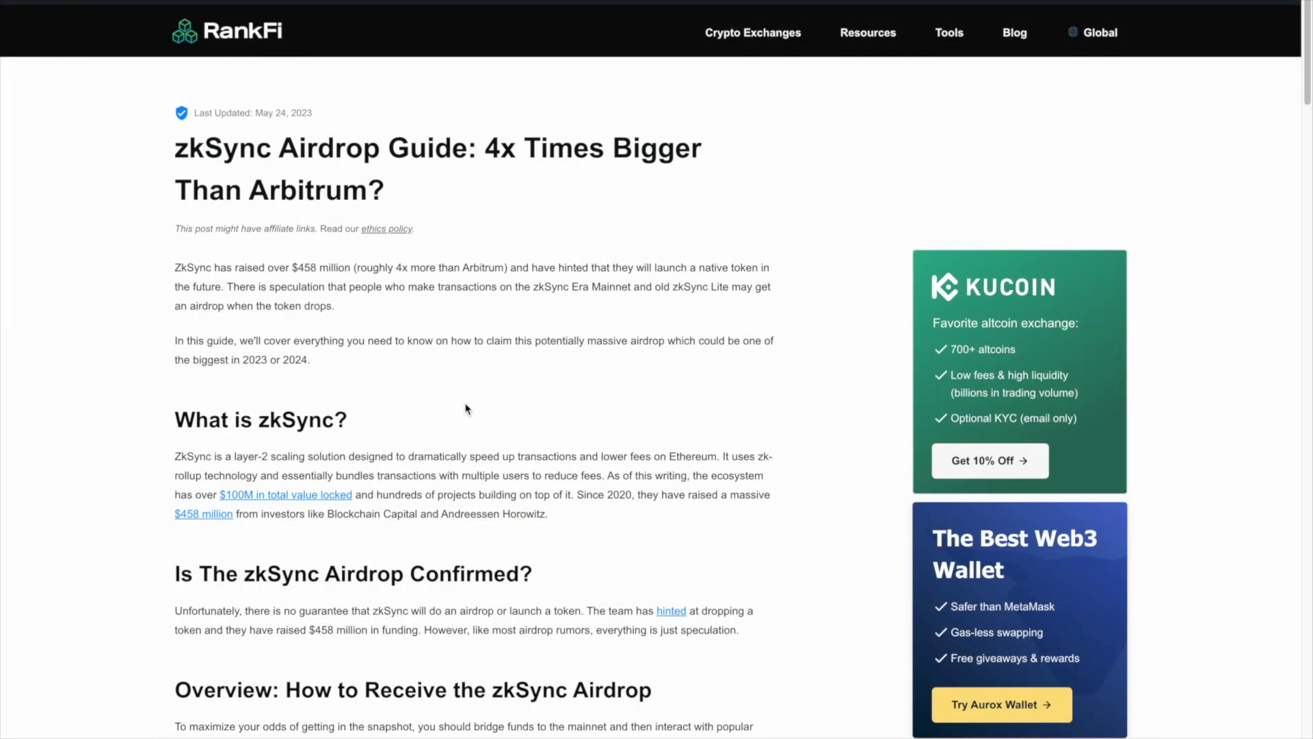
{"action": "scroll", "coordinate": [468, 409], "scroll_direction": "down", "scroll_amount": 1}
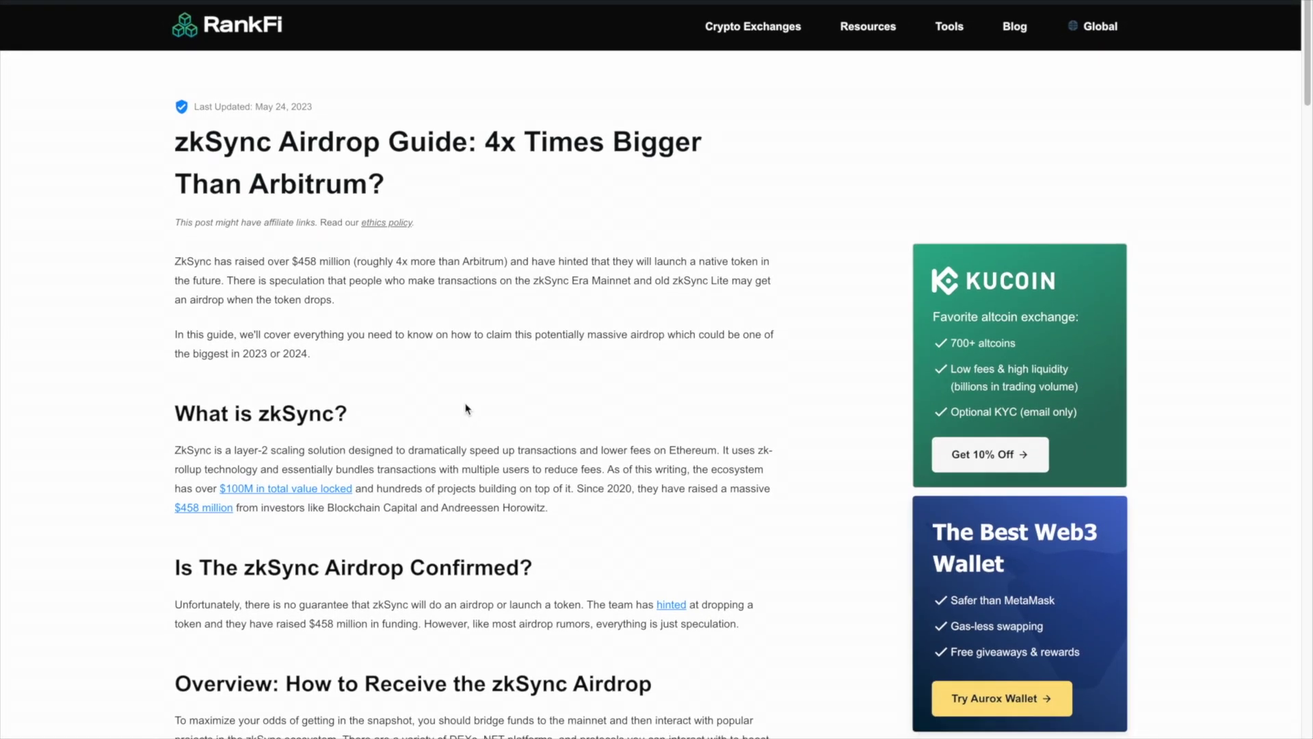
{"action": "left_click_drag", "start_coordinate": [225, 439], "coordinate": [611, 439]}
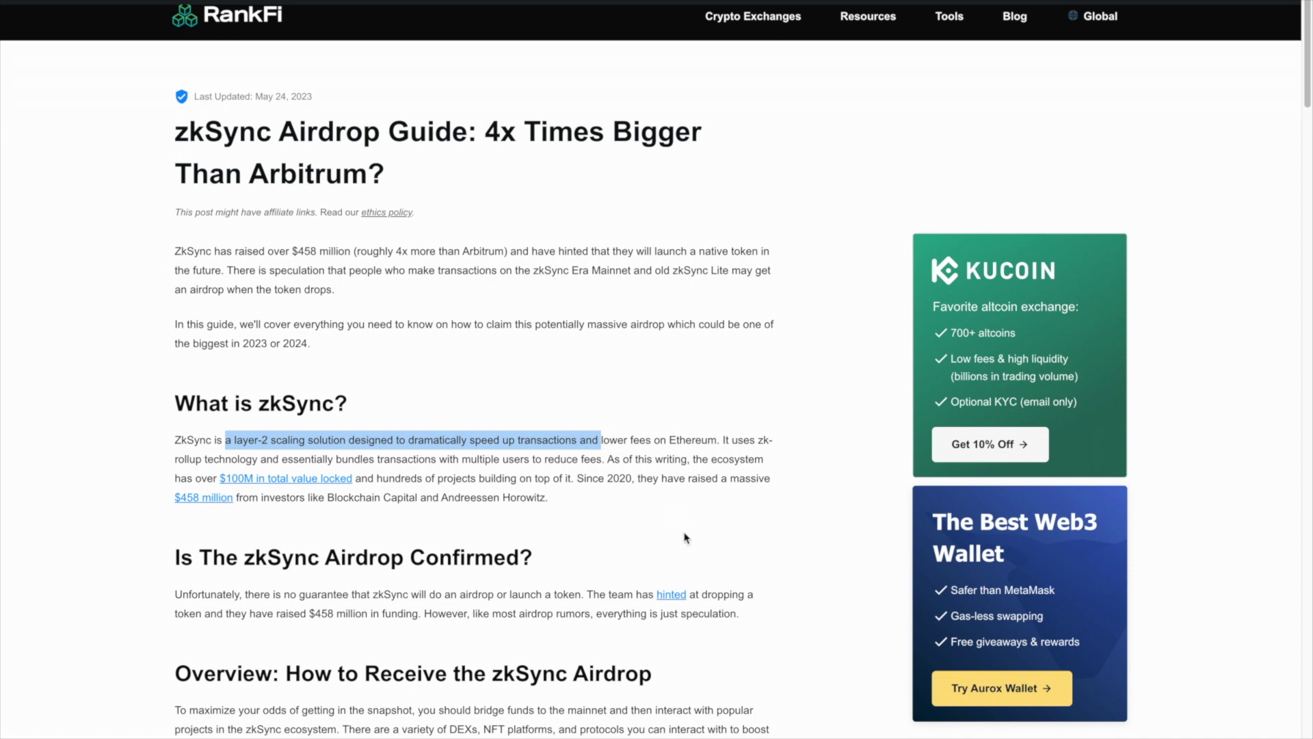
{"action": "scroll", "coordinate": [686, 537], "scroll_direction": "down", "scroll_amount": 1}
{"action": "left_click", "coordinate": [687, 429]}
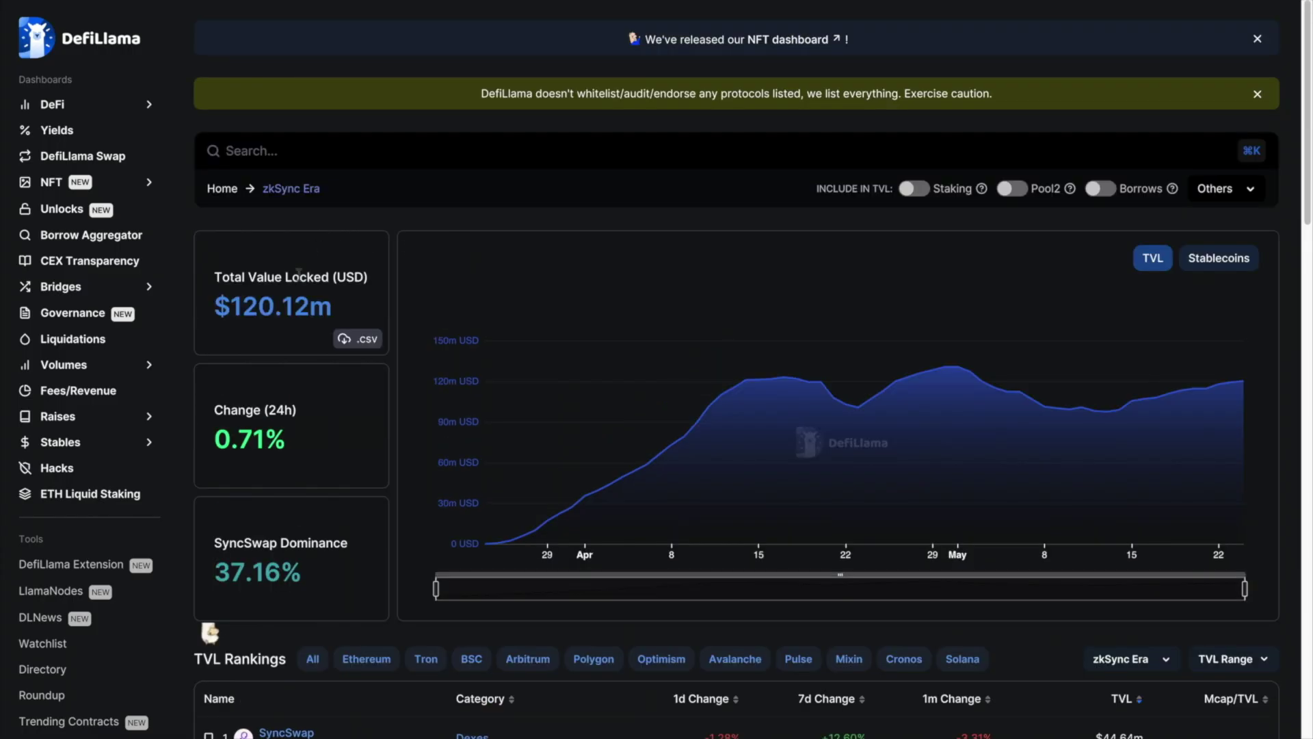
- Highlight the $120.12m TVL figure, review the SyncSwap-led TVL rankings, then move to the CoinDesk article
{"action": "left_click_drag", "start_coordinate": [212, 321], "coordinate": [327, 308]}
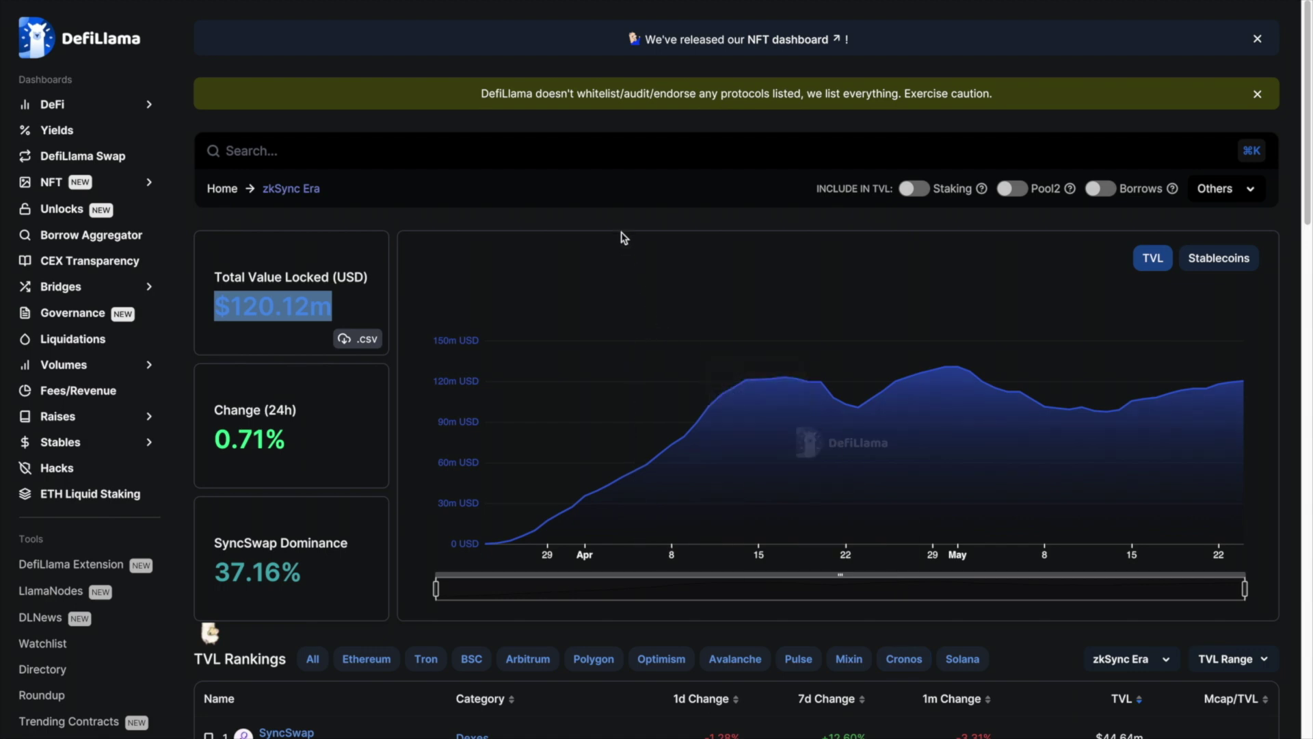
{"action": "scroll", "coordinate": [507, 536], "scroll_direction": "down", "scroll_amount": 6}
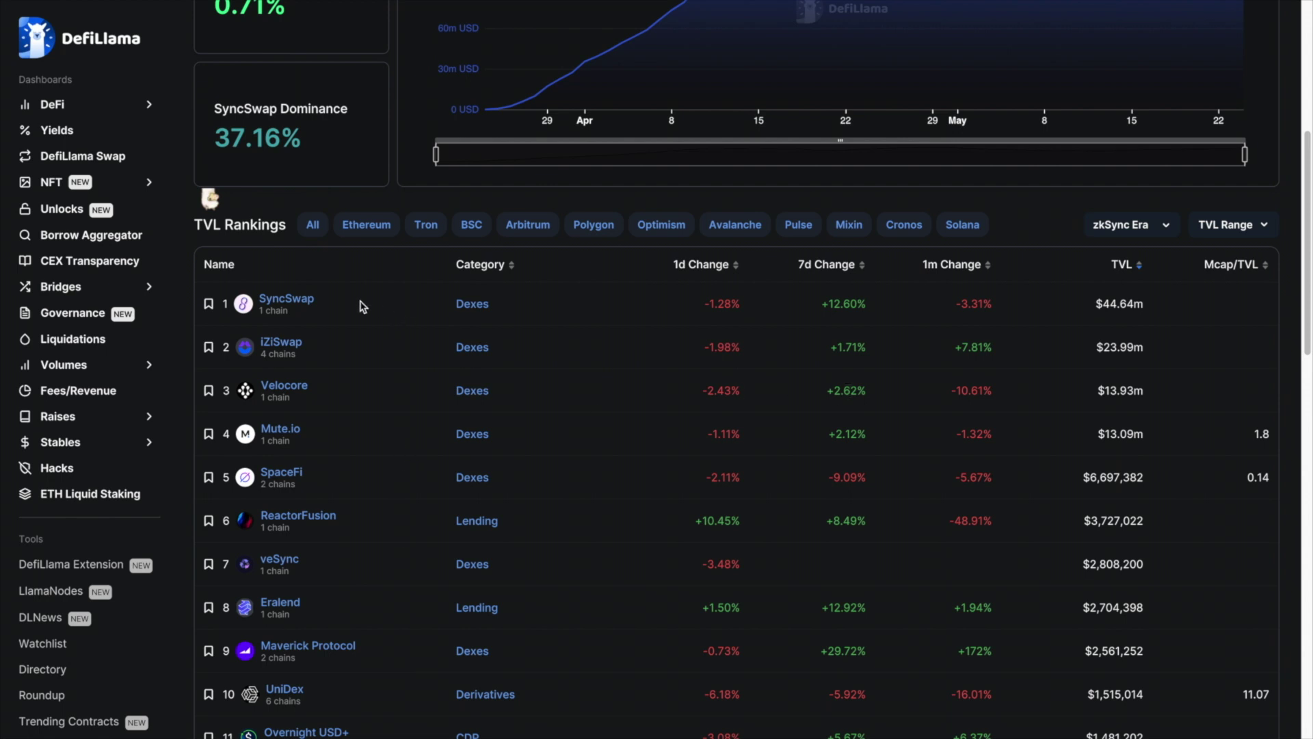
{"action": "scroll", "coordinate": [363, 307], "scroll_direction": "down", "scroll_amount": 1}
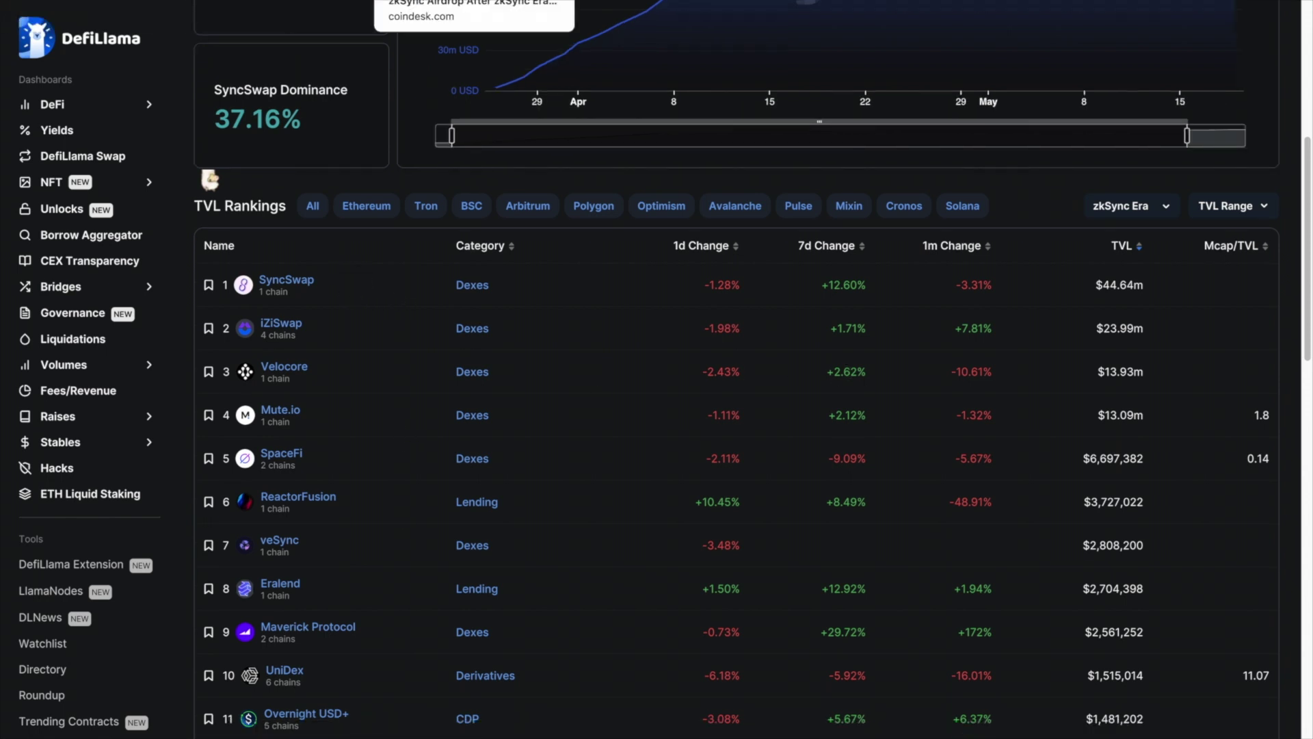
{"action": "left_click", "coordinate": [437, 2]}
{"action": "scroll", "coordinate": [578, 210], "scroll_direction": "up", "scroll_amount": 8}
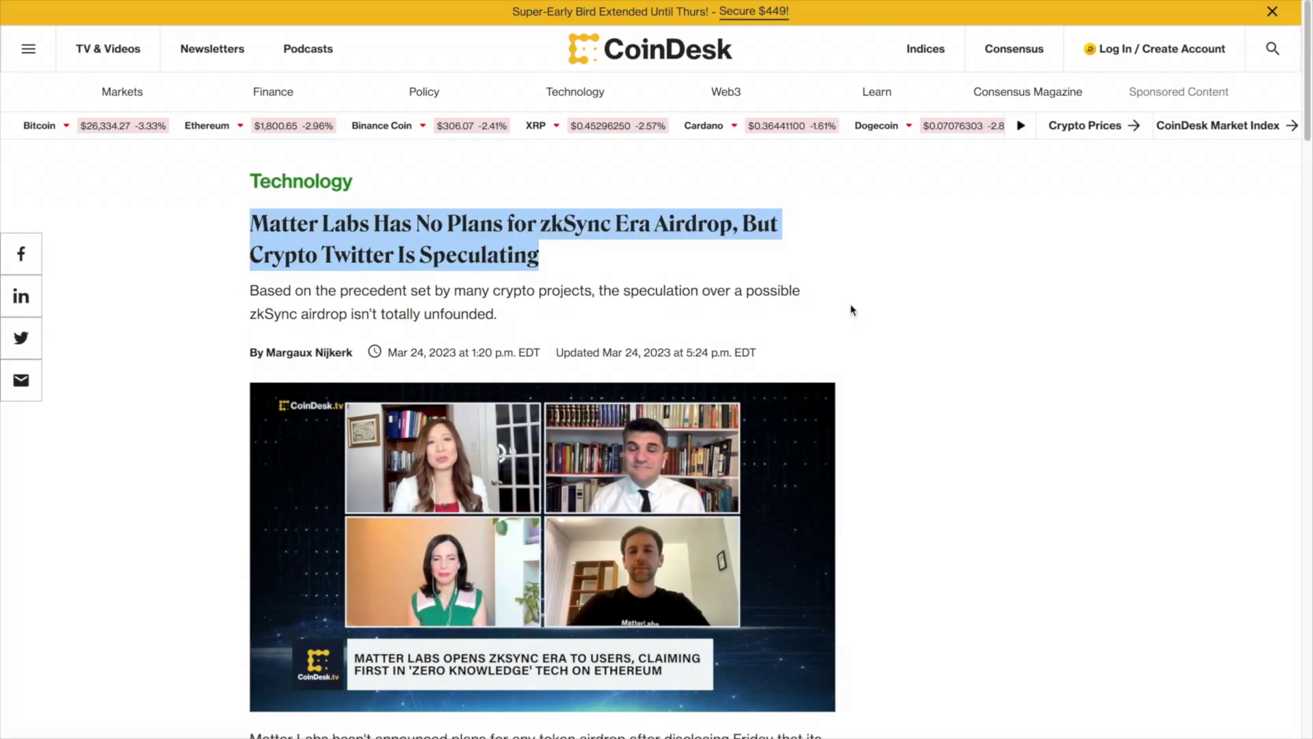
- Highlight the CoinDesk headline and the CEO's statement that there are no token launch plans
{"action": "left_click_drag", "start_coordinate": [540, 259], "coordinate": [251, 259]}
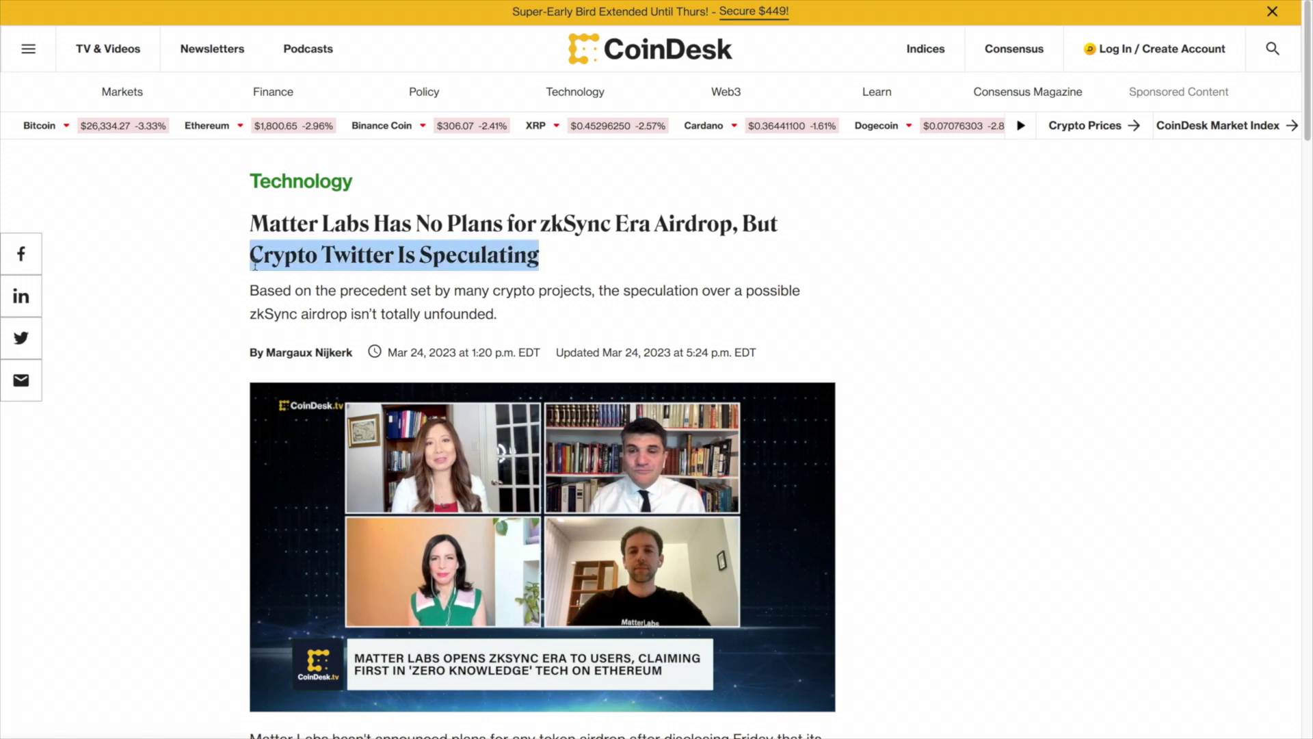
{"action": "left_click", "coordinate": [250, 259]}
{"action": "scroll", "coordinate": [560, 369], "scroll_direction": "down", "scroll_amount": 8}
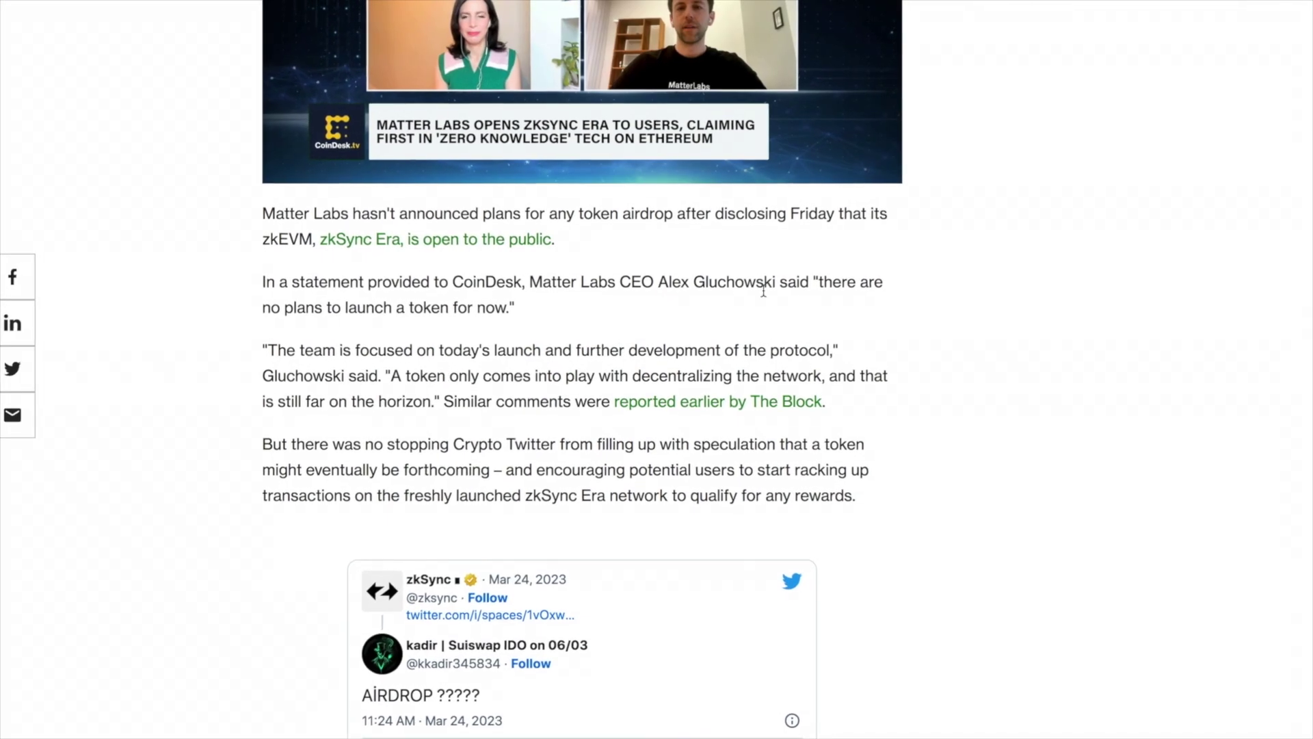
{"action": "double_click", "coordinate": [371, 300]}
{"action": "triple_click", "coordinate": [360, 310]}
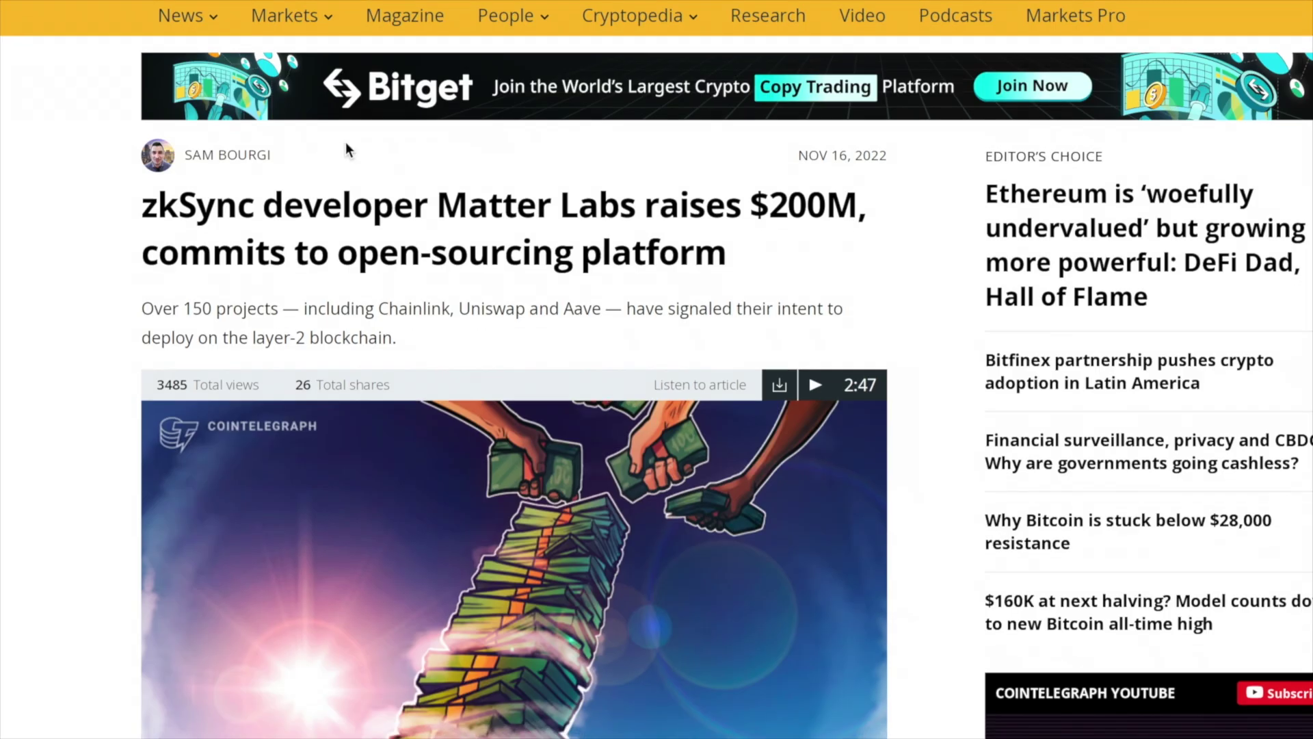
- Scroll through the Cointelegraph $200M funding article, selecting a passage
{"action": "scroll", "coordinate": [346, 141], "scroll_direction": "down", "scroll_amount": 1}
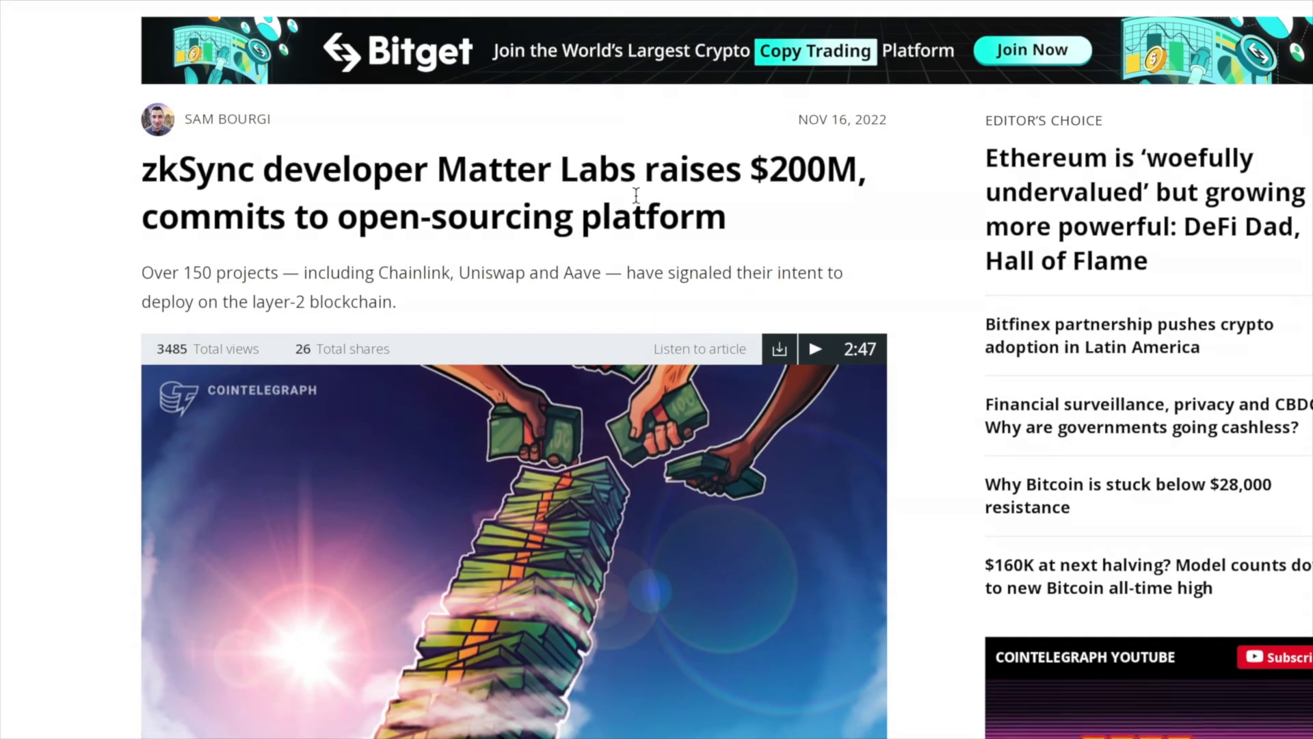
{"action": "scroll", "coordinate": [651, 611], "scroll_direction": "down", "scroll_amount": 8}
{"action": "scroll", "coordinate": [651, 610], "scroll_direction": "down", "scroll_amount": 2}
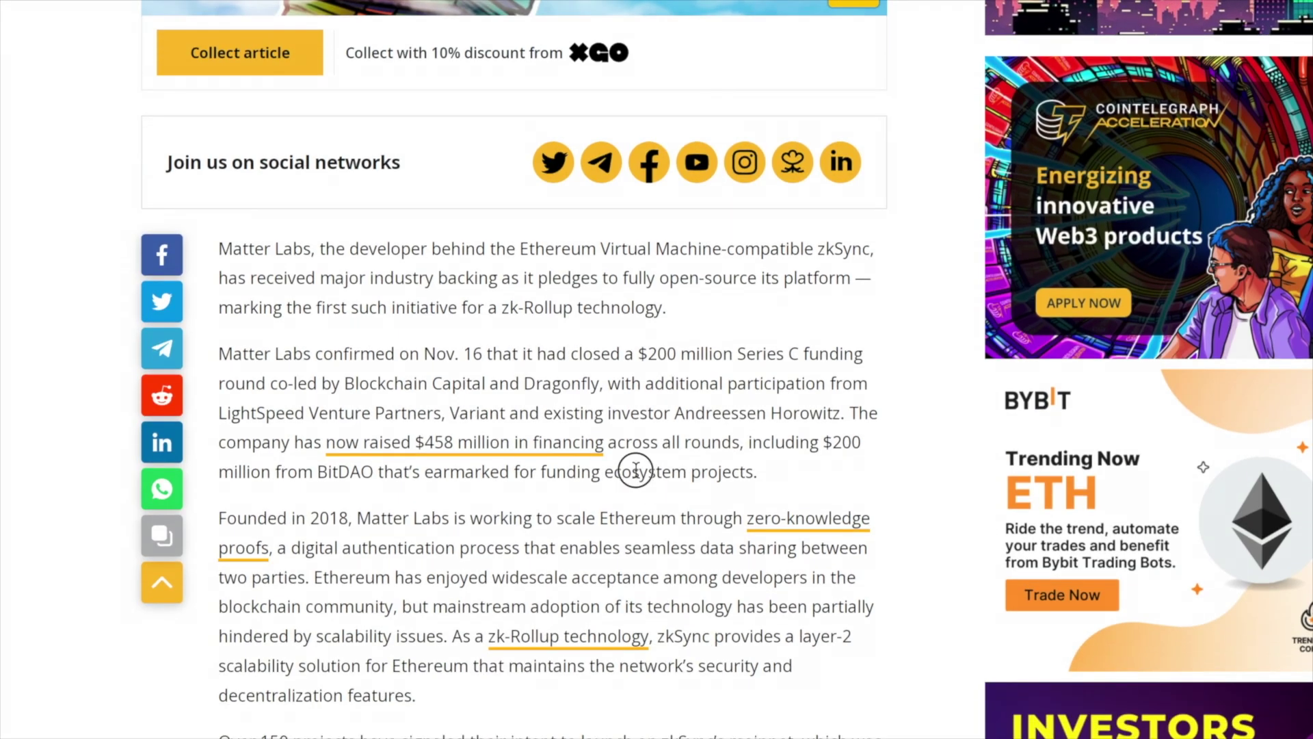
{"action": "left_click_drag", "start_coordinate": [638, 470], "coordinate": [302, 448]}
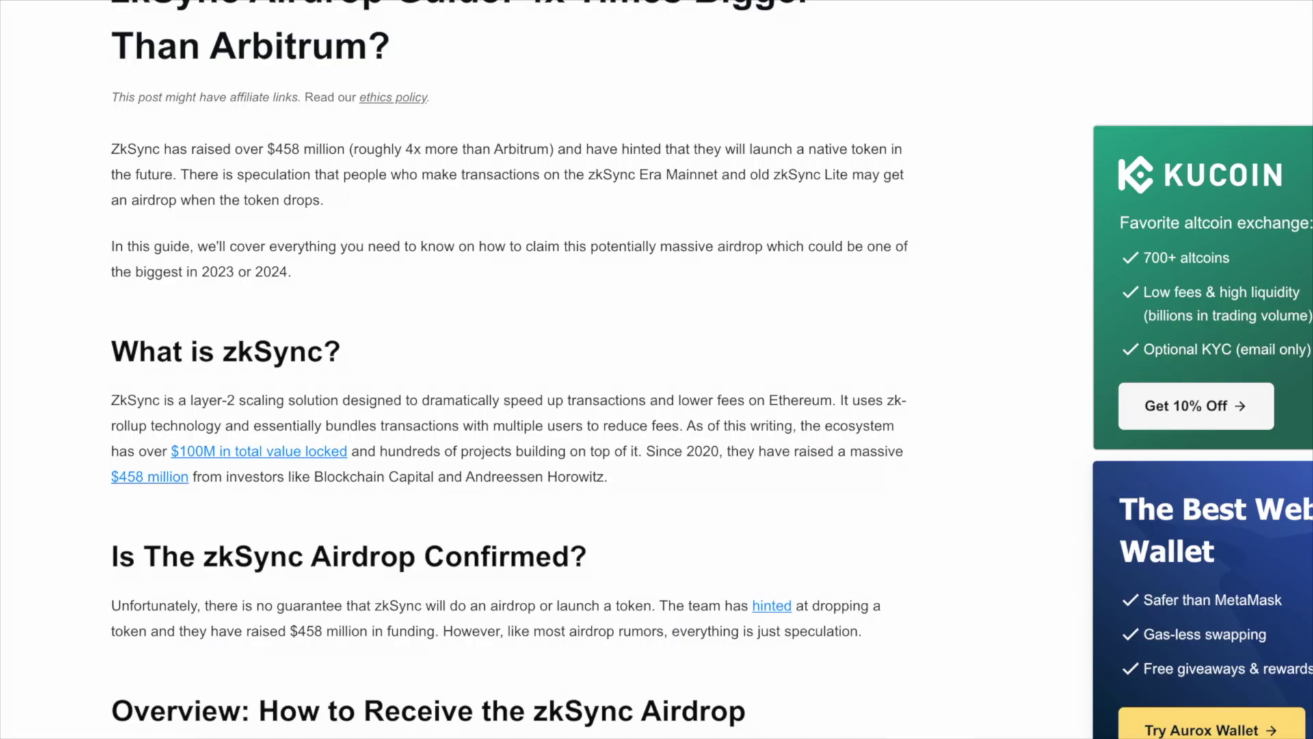
- Highlight the investors Blockchain Capital and Andreessen Horowitz in the guide
{"action": "scroll", "coordinate": [631, 462], "scroll_direction": "down", "scroll_amount": 1}
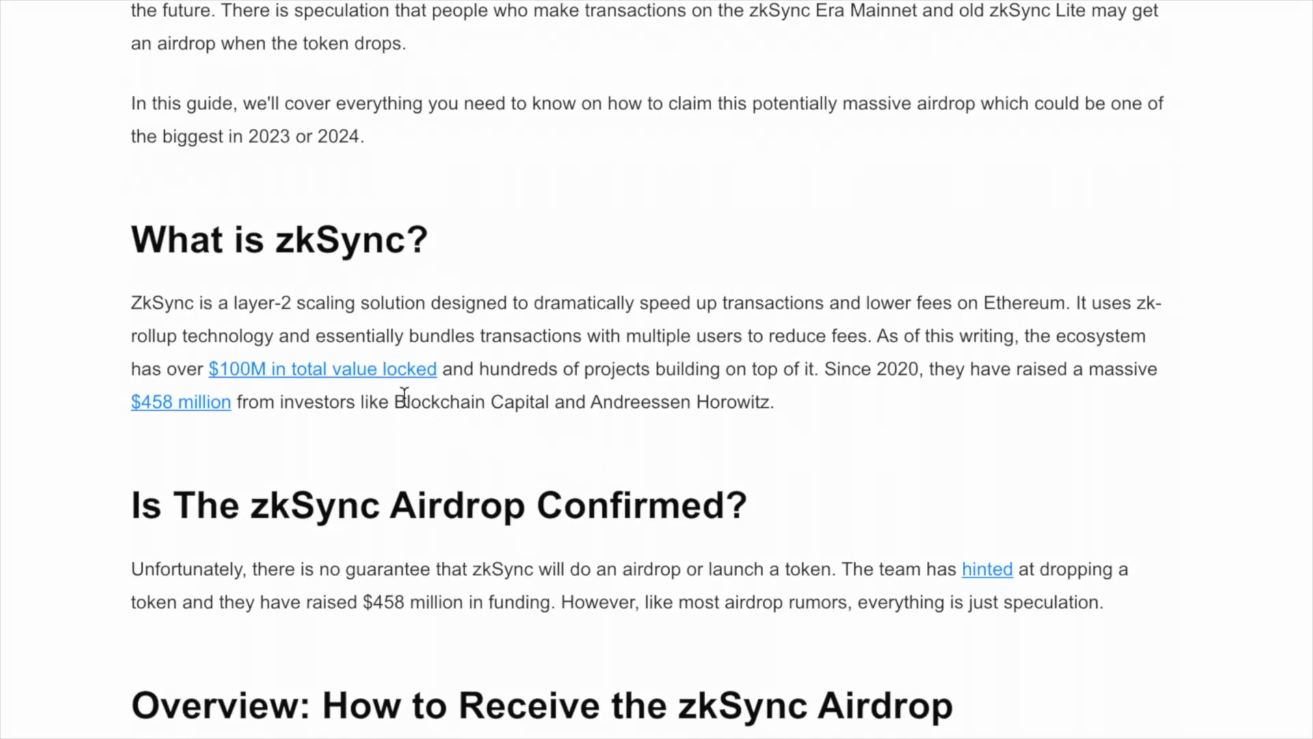
{"action": "left_click_drag", "start_coordinate": [405, 395], "coordinate": [682, 399]}
{"action": "left_click_drag", "start_coordinate": [815, 407], "coordinate": [571, 399]}
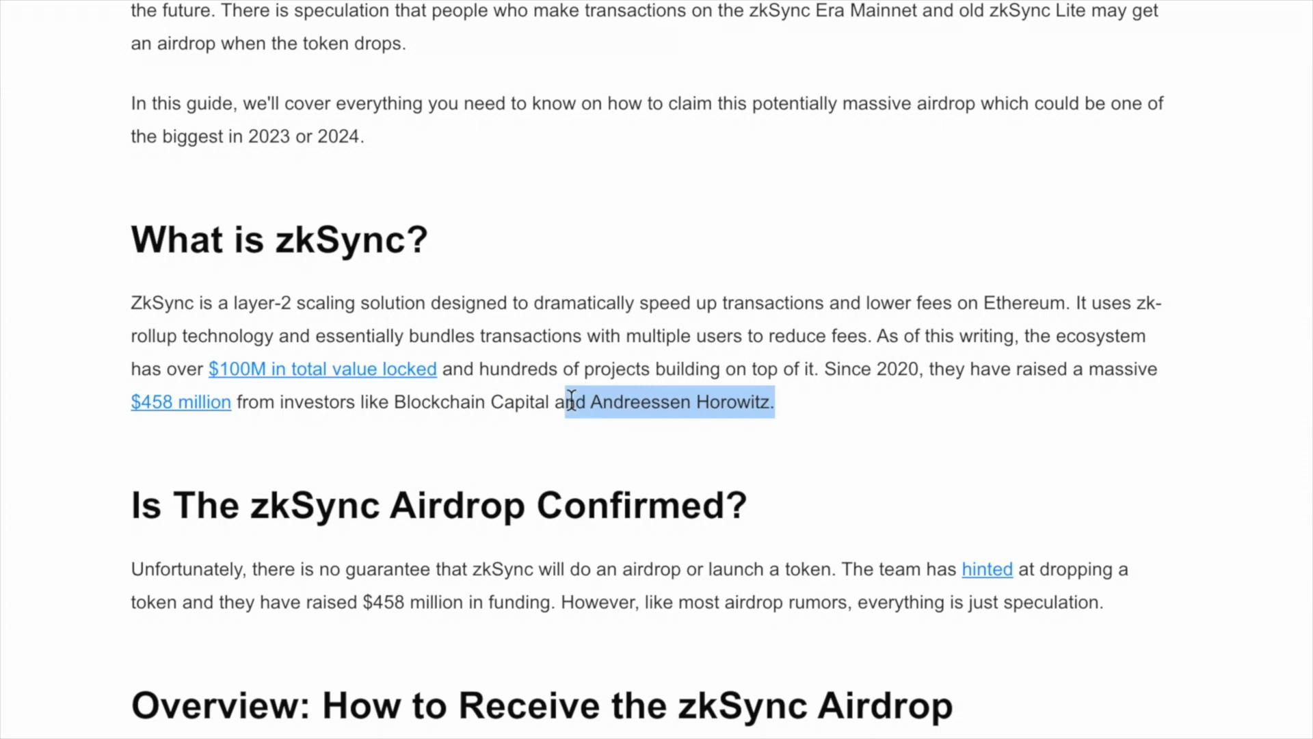
{"action": "left_click_drag", "start_coordinate": [342, 401], "coordinate": [360, 398]}
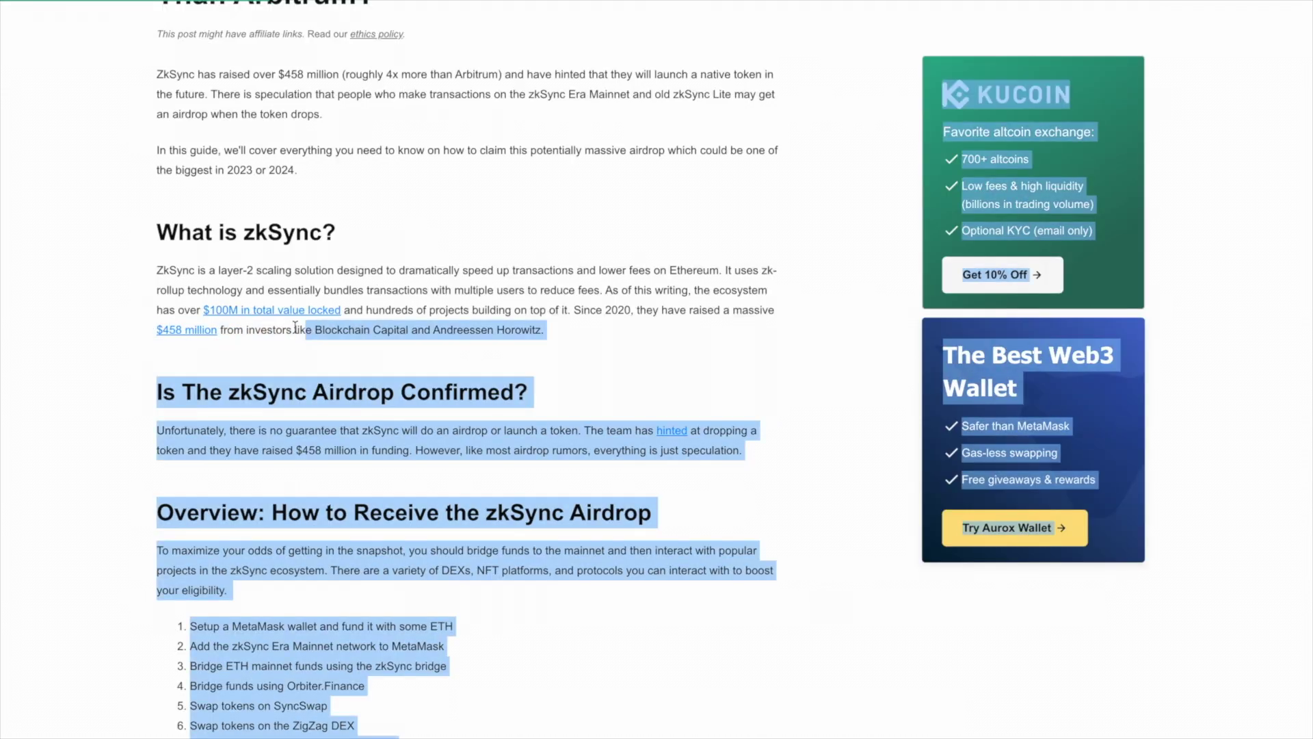
{"action": "left_click", "coordinate": [386, 398]}
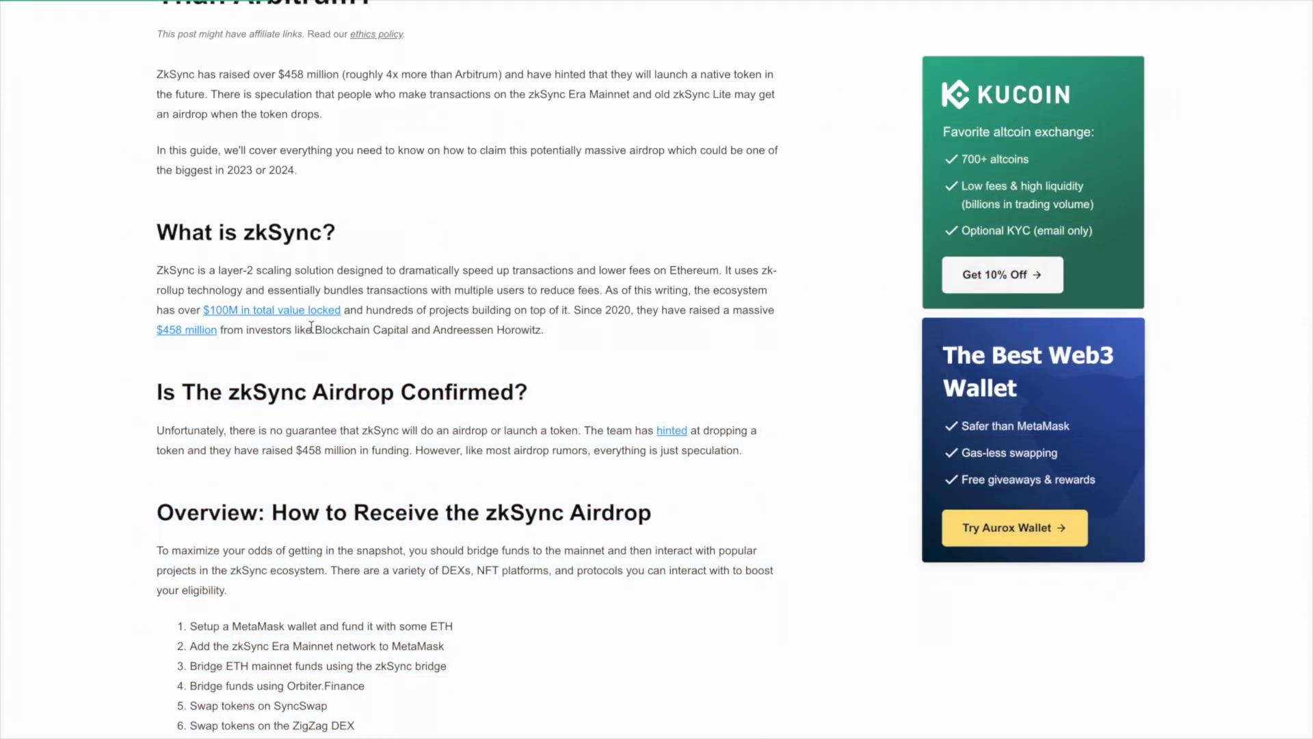
- Highlight the $458 million raised figure, then scroll to the Overview airdrop steps list
{"action": "scroll", "coordinate": [311, 327], "scroll_direction": "up", "scroll_amount": 3}
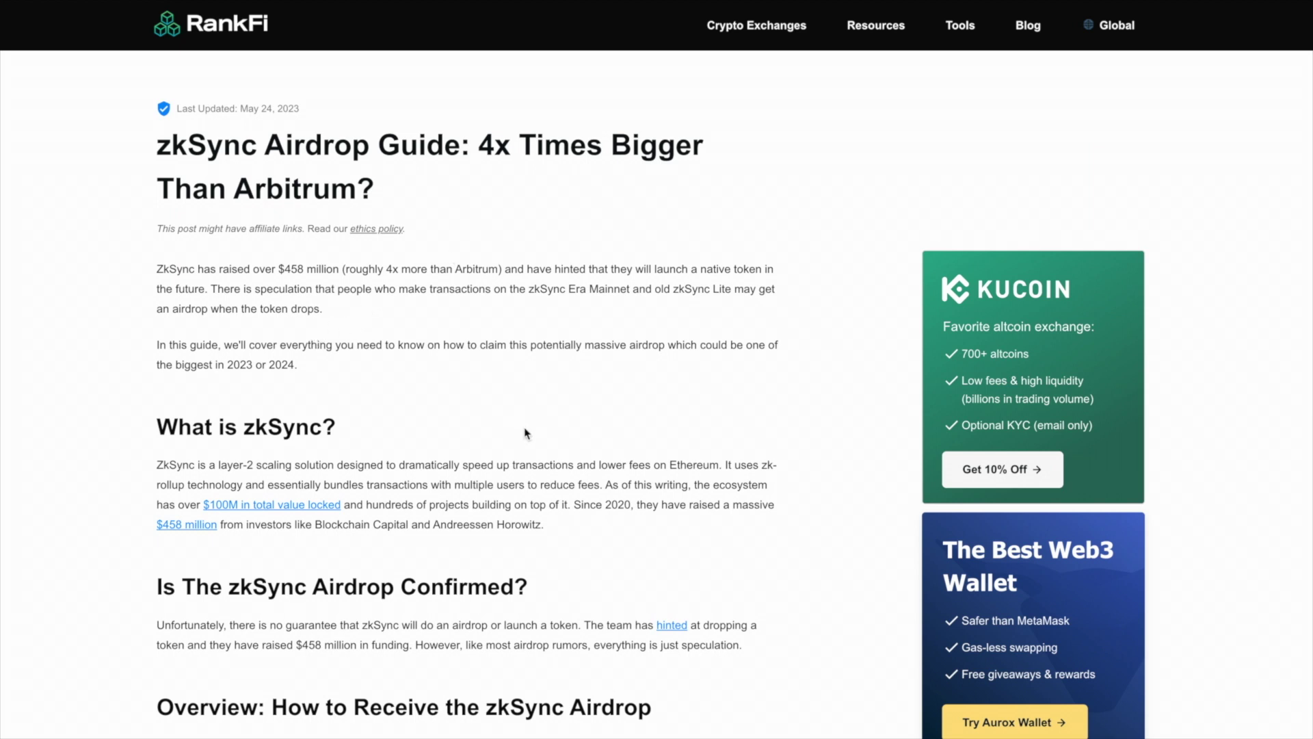
{"action": "scroll", "coordinate": [293, 355], "scroll_direction": "down", "scroll_amount": 3}
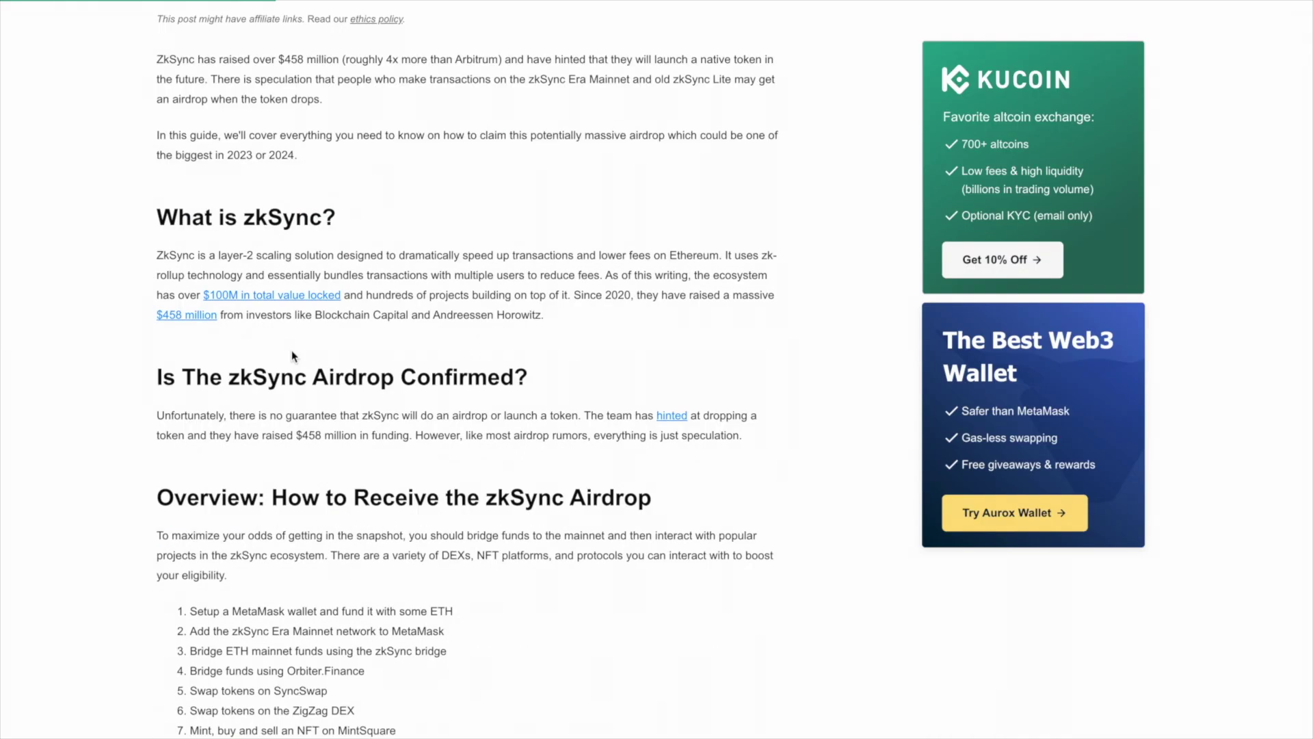
{"action": "left_click_drag", "start_coordinate": [244, 319], "coordinate": [160, 318]}
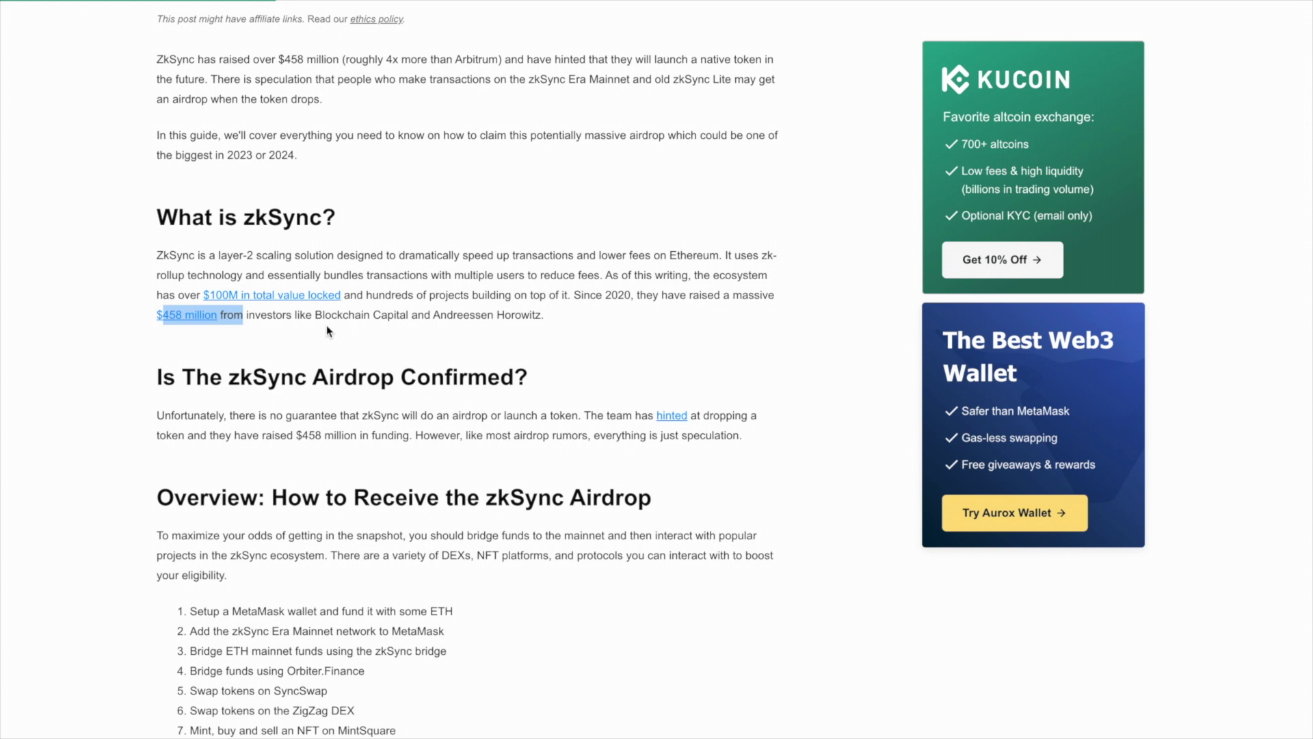
{"action": "left_click", "coordinate": [514, 313]}
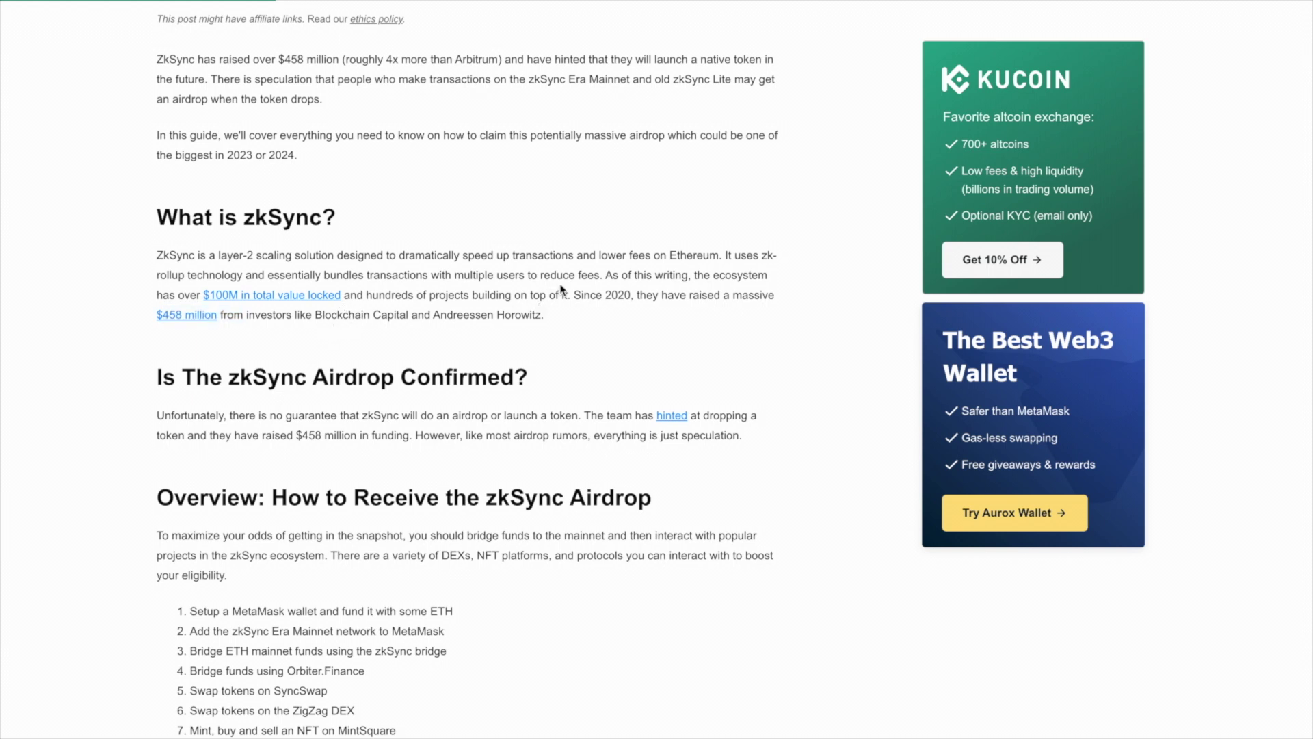
{"action": "scroll", "coordinate": [561, 289], "scroll_direction": "down", "scroll_amount": 1}
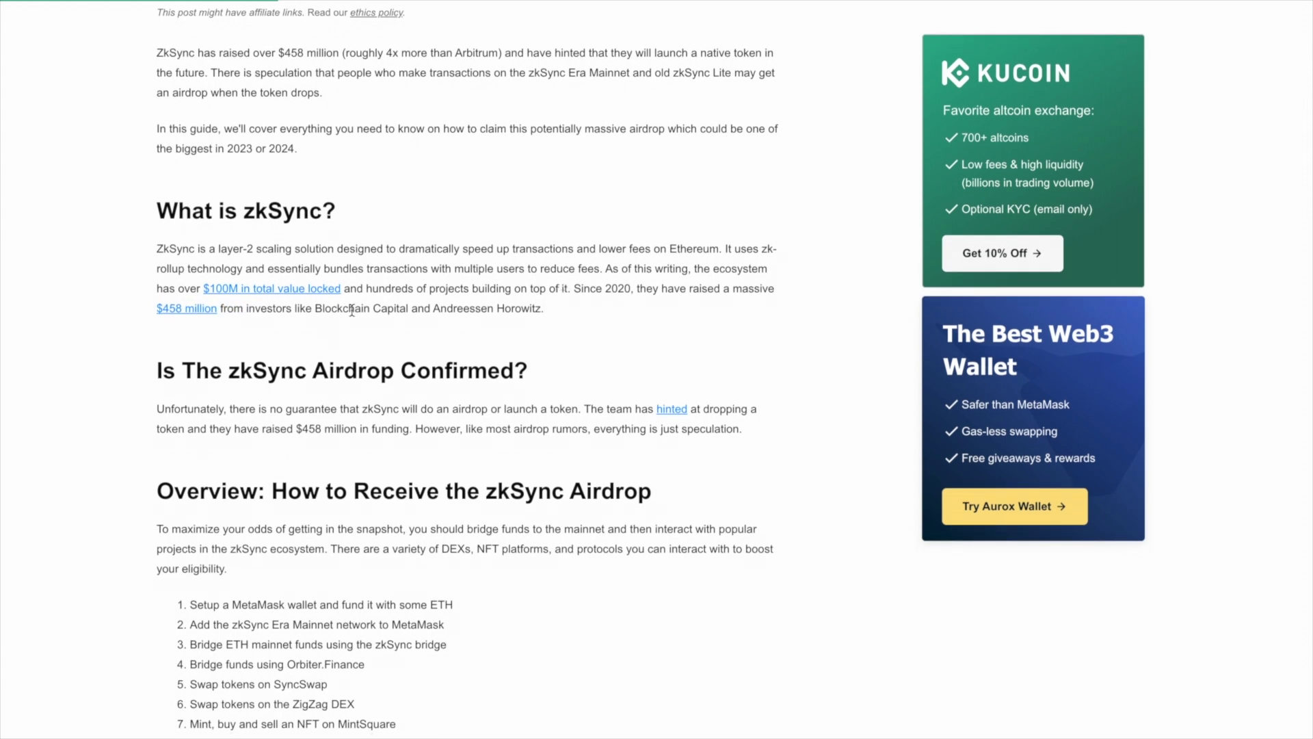
{"action": "scroll", "coordinate": [530, 143], "scroll_direction": "down", "scroll_amount": 1}
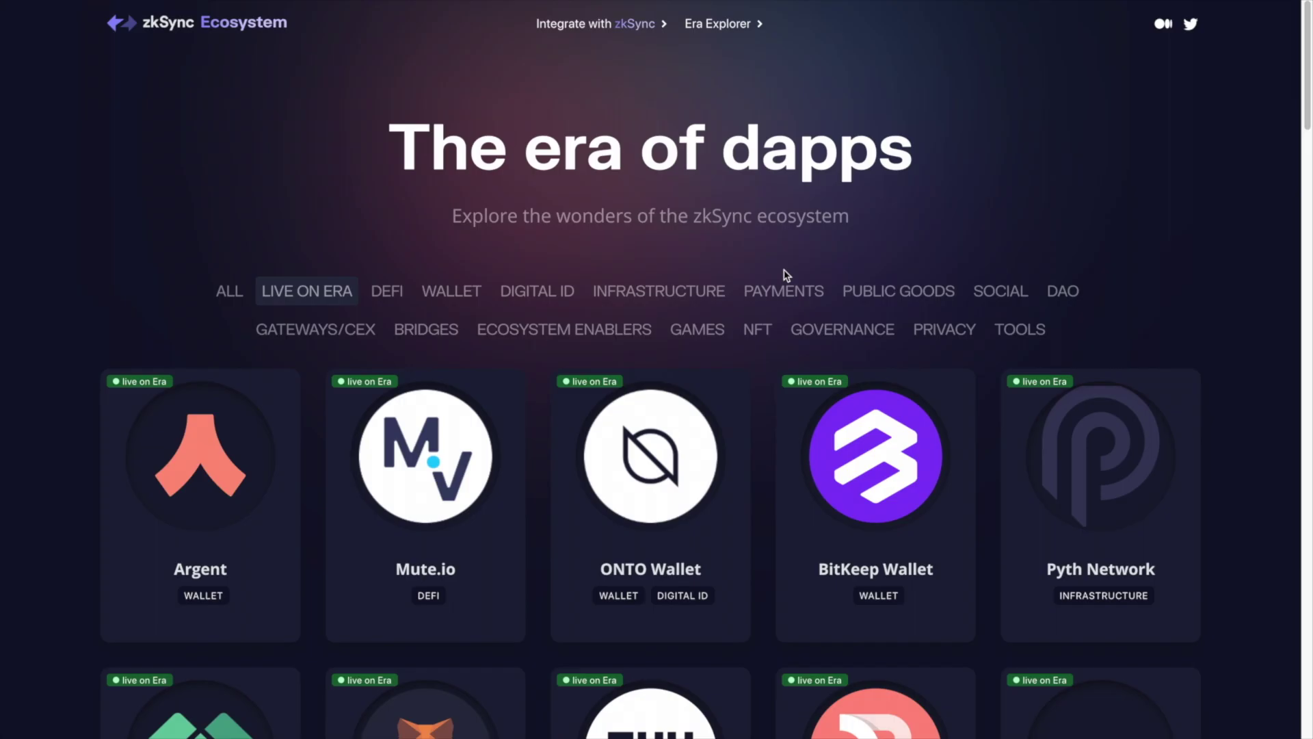
{"action": "scroll", "coordinate": [785, 274], "scroll_direction": "down", "scroll_amount": 2}
{"action": "scroll", "coordinate": [785, 274], "scroll_direction": "down", "scroll_amount": 6}
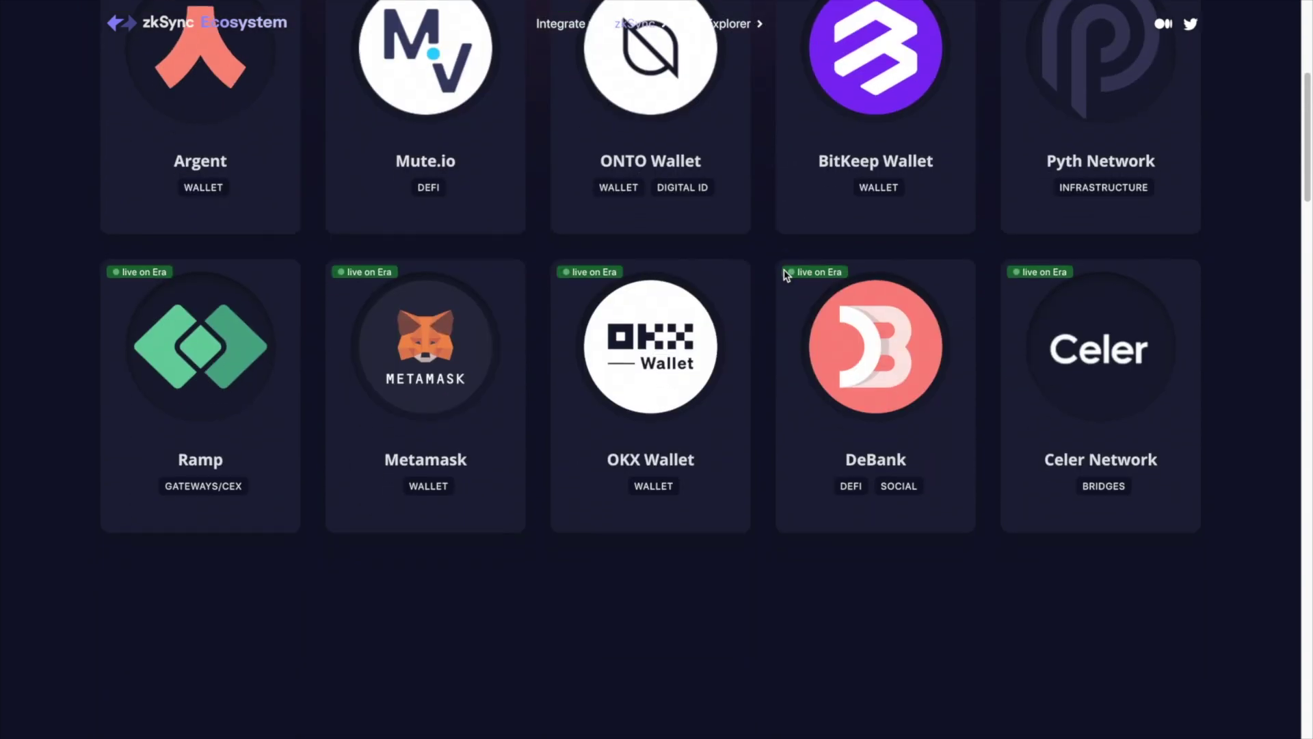
{"action": "scroll", "coordinate": [785, 276], "scroll_direction": "down", "scroll_amount": 3}
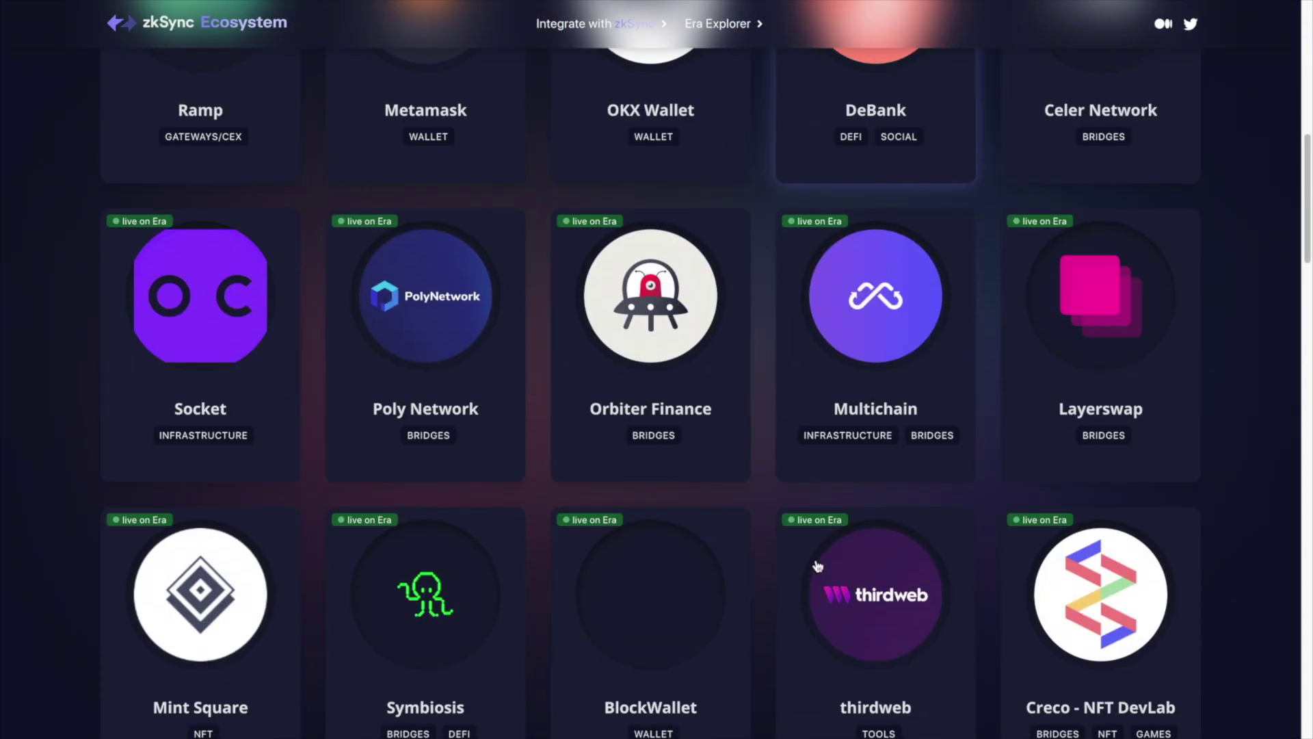
{"action": "scroll", "coordinate": [586, 220], "scroll_direction": "down", "scroll_amount": 4}
{"action": "scroll", "coordinate": [589, 222], "scroll_direction": "up", "scroll_amount": 15}
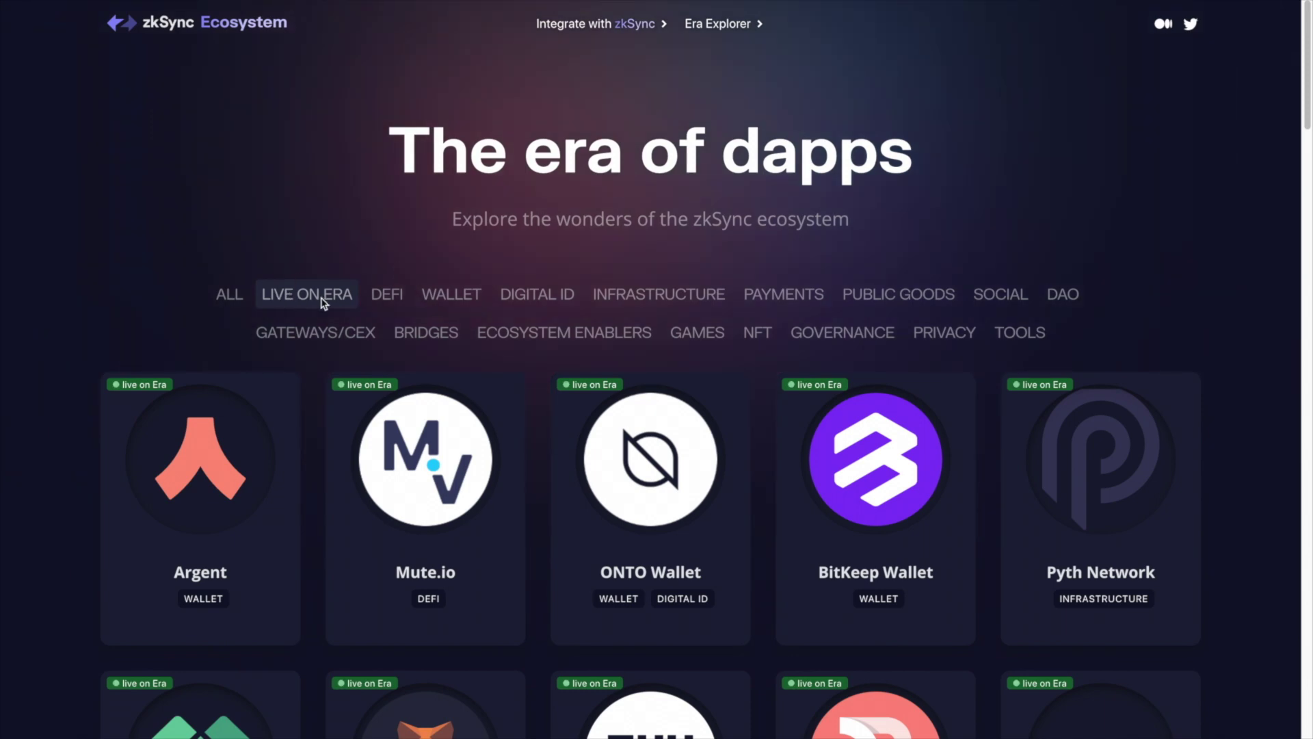
{"action": "scroll", "coordinate": [510, 408], "scroll_direction": "down", "scroll_amount": 10}
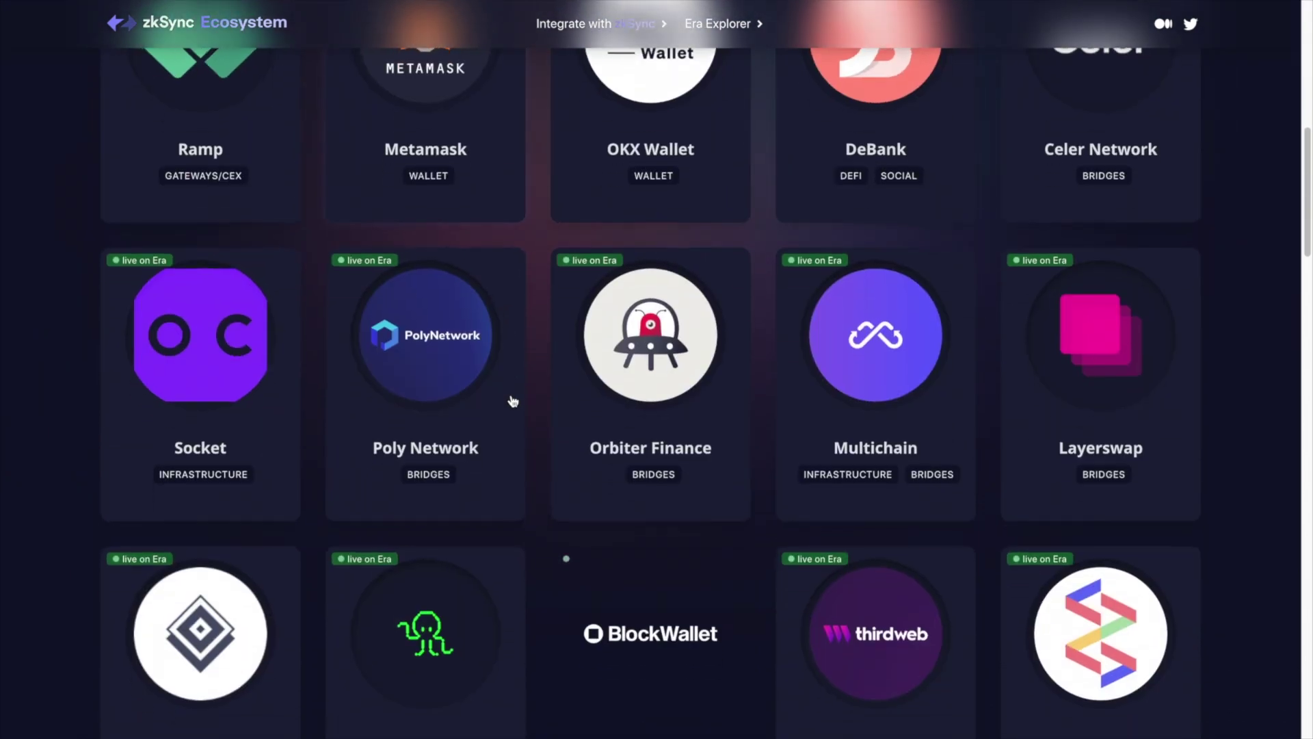
{"action": "scroll", "coordinate": [512, 401], "scroll_direction": "down", "scroll_amount": 11}
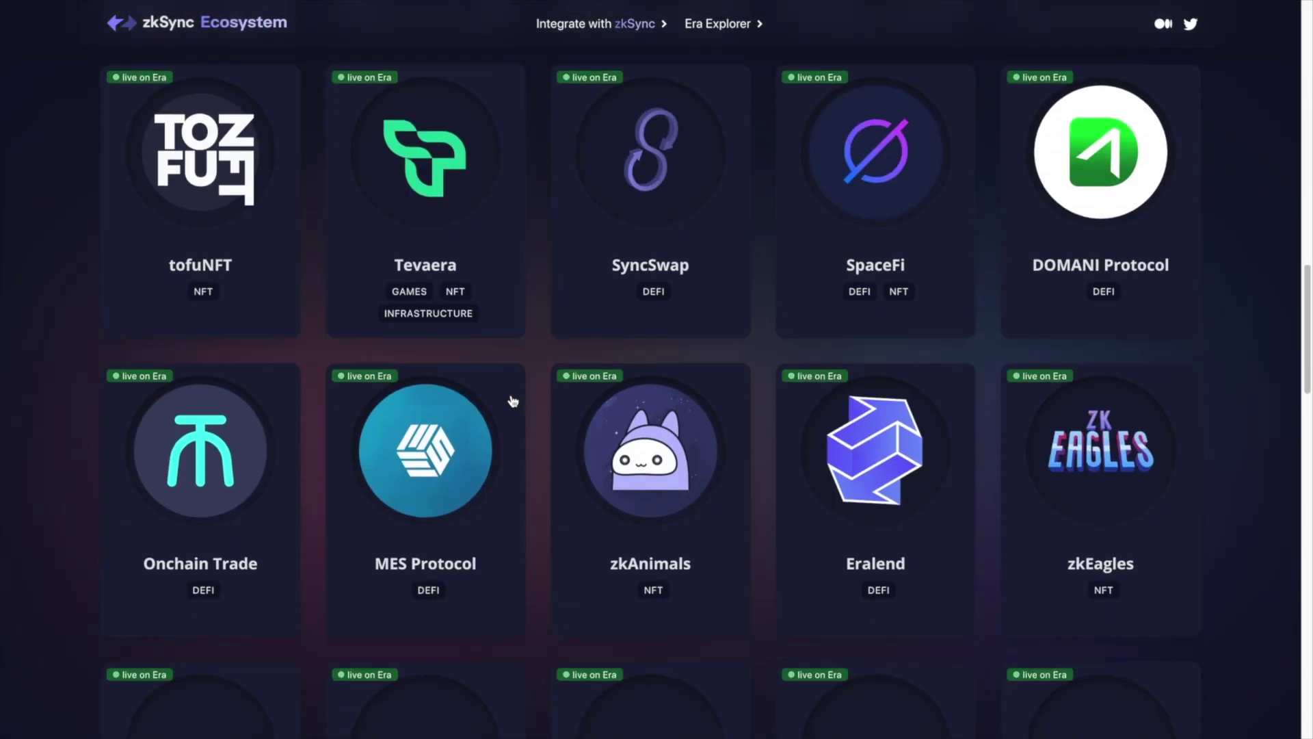
{"action": "scroll", "coordinate": [513, 401], "scroll_direction": "down", "scroll_amount": 5}
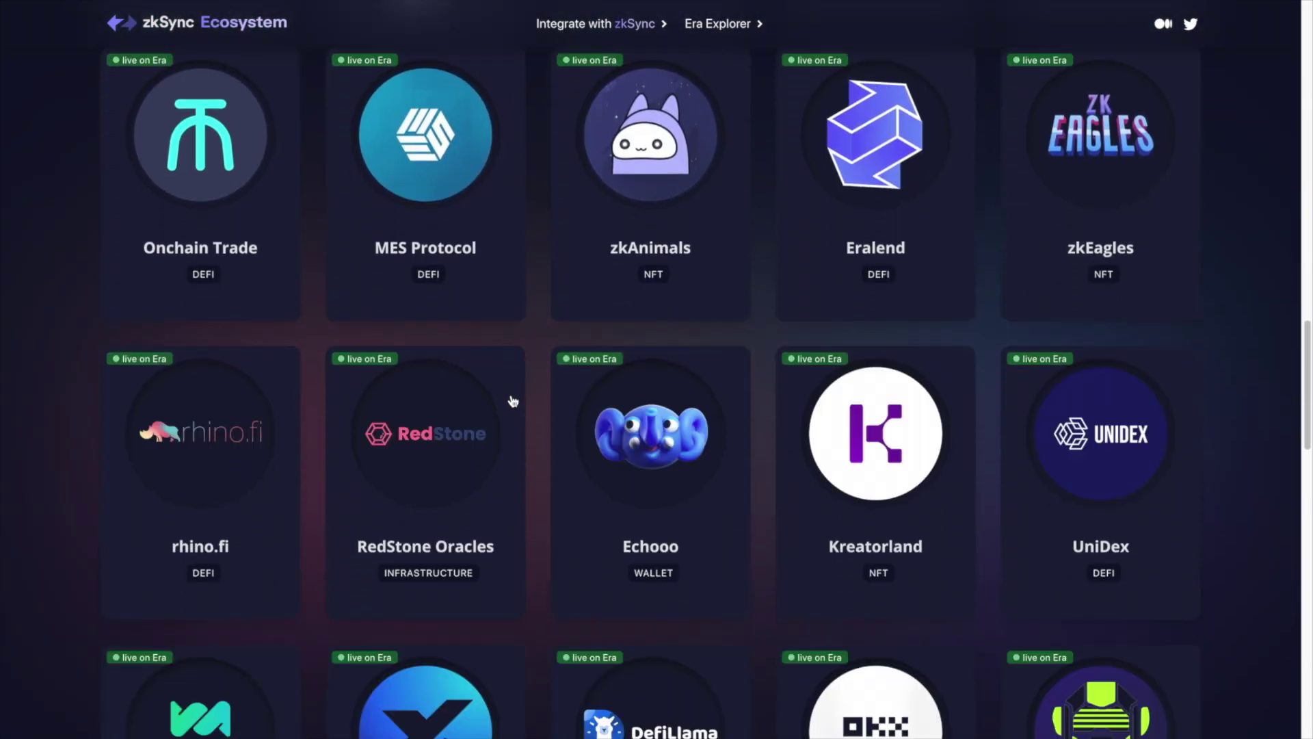
{"action": "scroll", "coordinate": [513, 401], "scroll_direction": "down", "scroll_amount": 1}
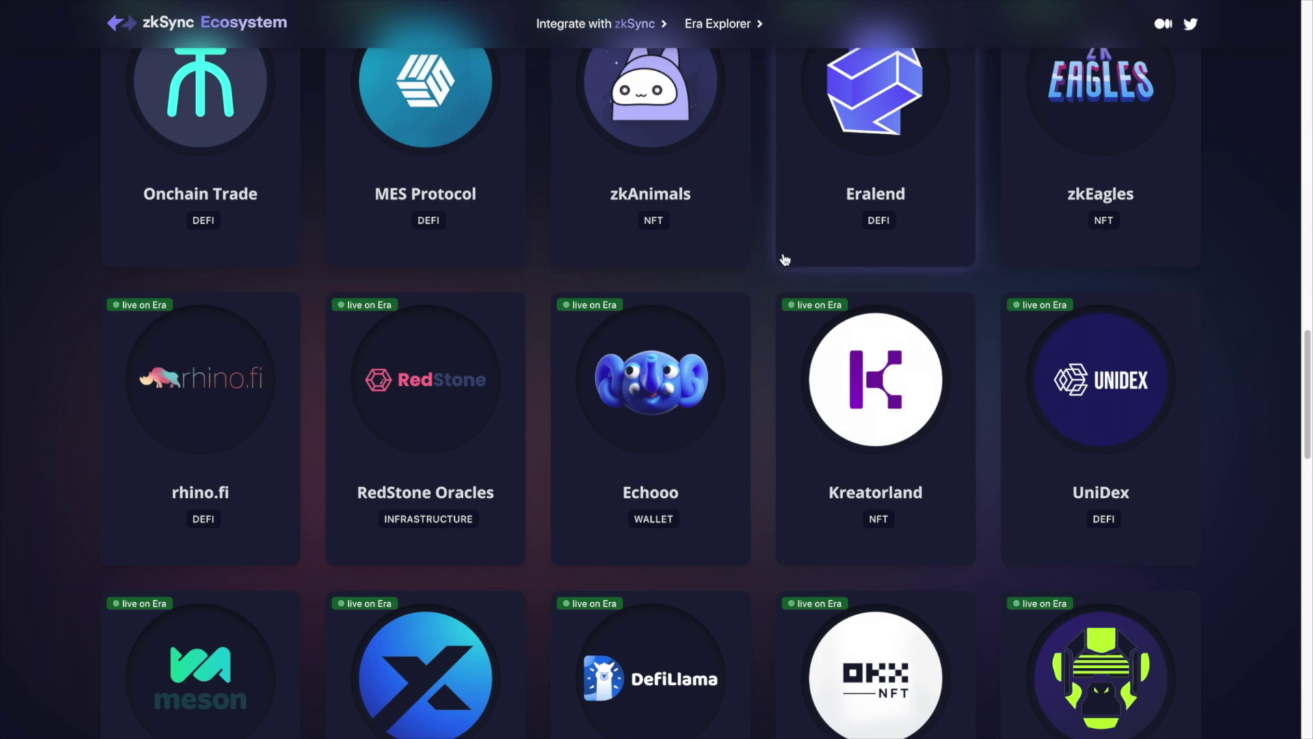
{"action": "scroll", "coordinate": [757, 351], "scroll_direction": "down", "scroll_amount": 5}
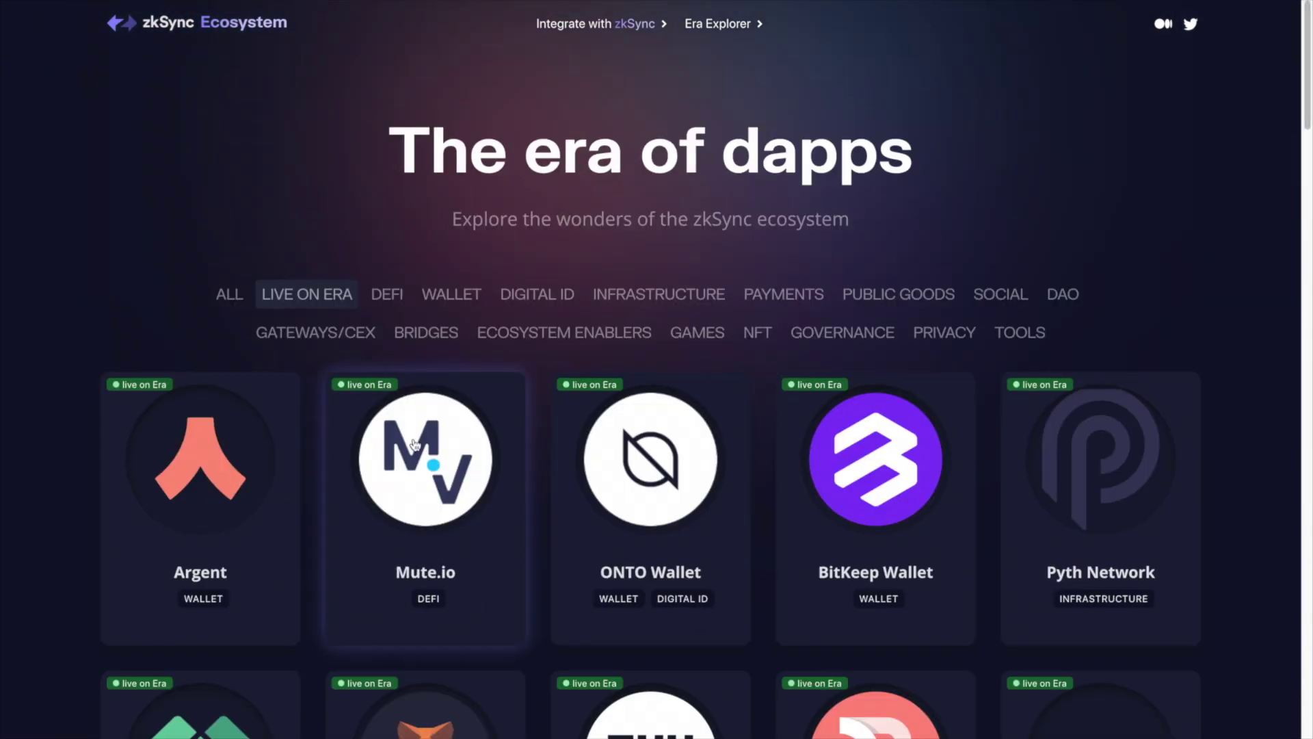
{"action": "scroll", "coordinate": [1197, 496], "scroll_direction": "down", "scroll_amount": 3}
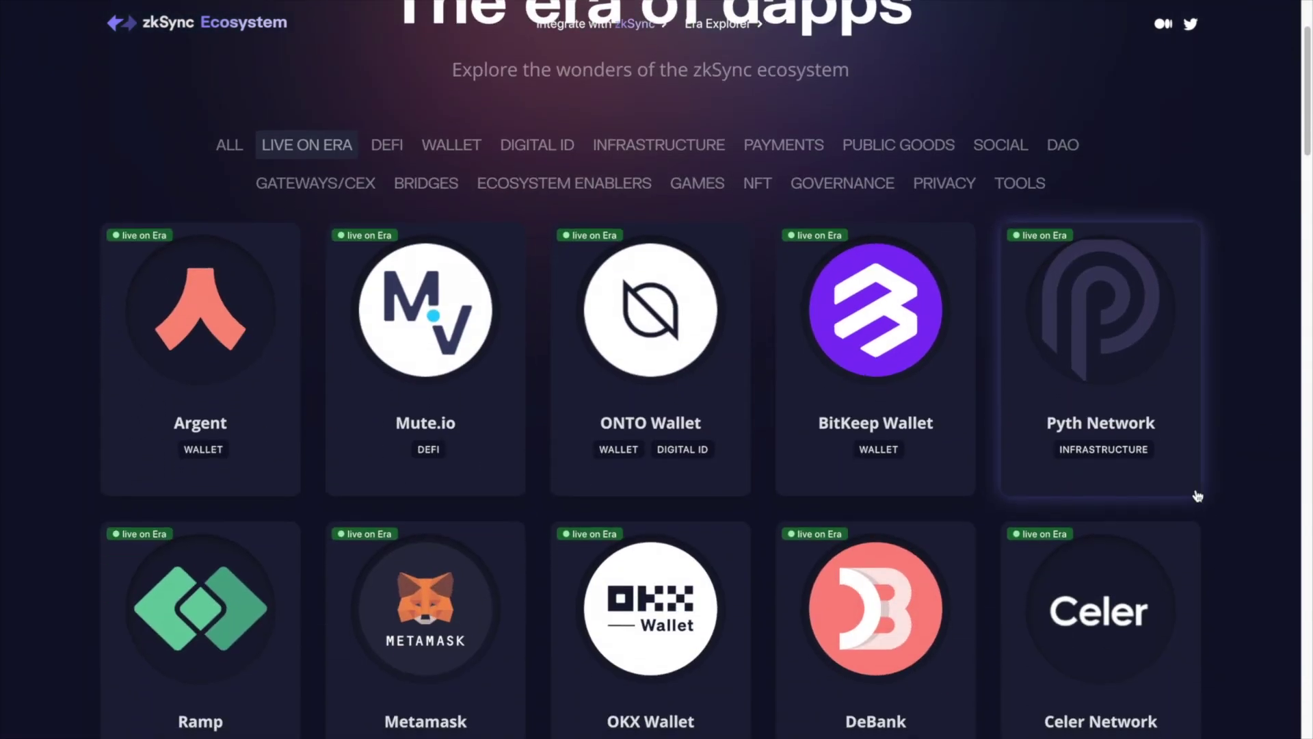
{"action": "scroll", "coordinate": [1197, 496], "scroll_direction": "down", "scroll_amount": 2}
{"action": "scroll", "coordinate": [965, 417], "scroll_direction": "down", "scroll_amount": 10}
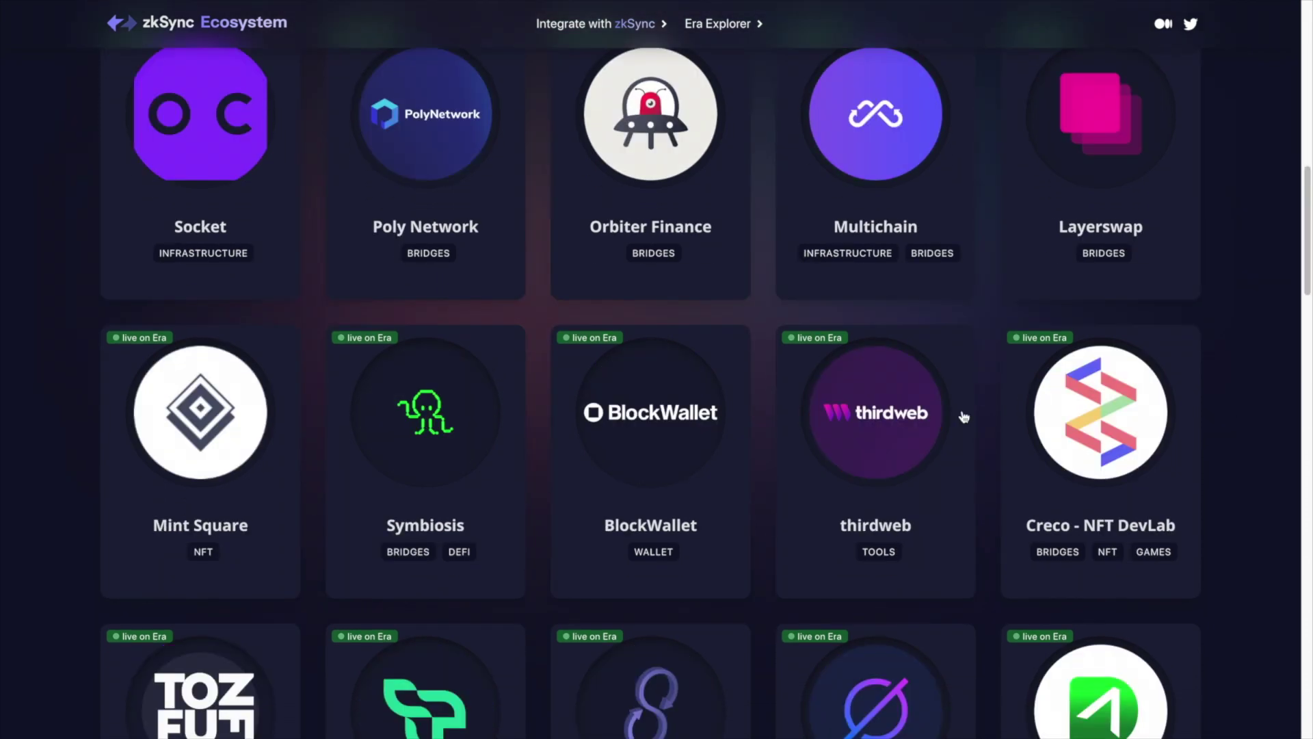
{"action": "scroll", "coordinate": [1175, 431], "scroll_direction": "down", "scroll_amount": 9}
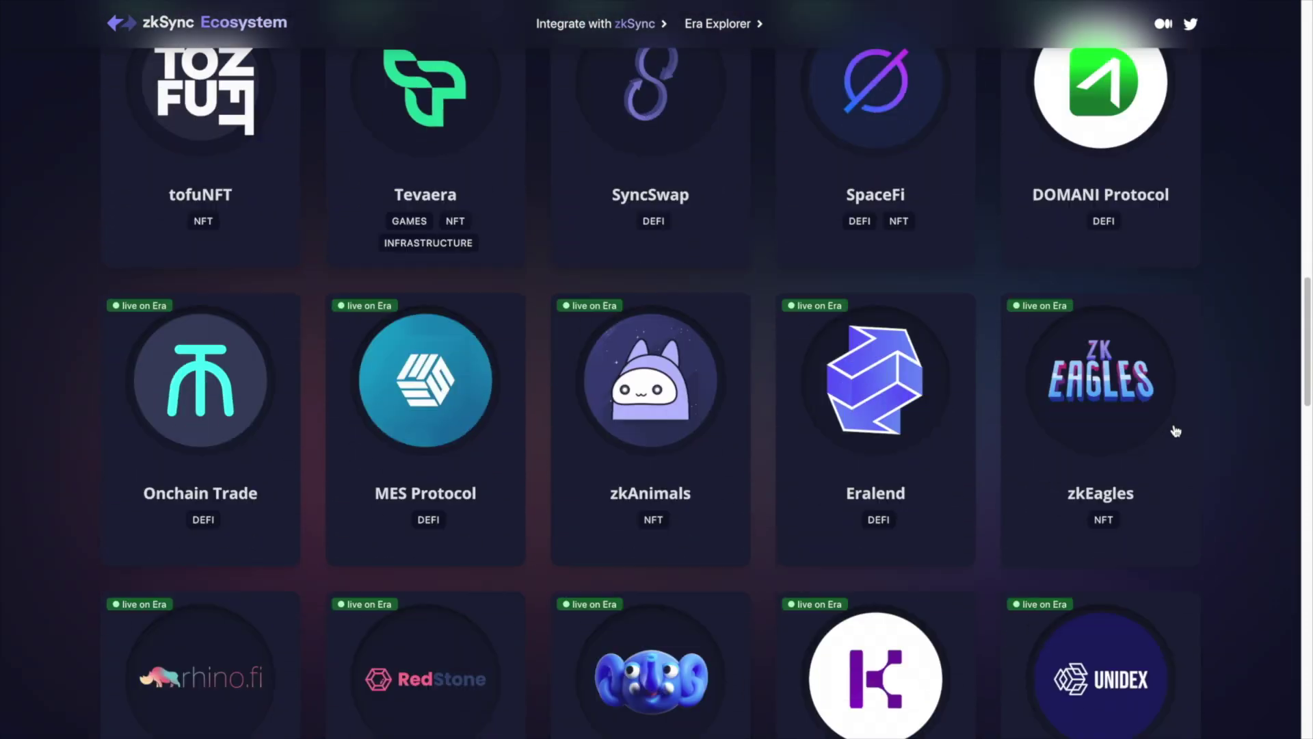
{"action": "scroll", "coordinate": [1233, 304], "scroll_direction": "down", "scroll_amount": 3}
{"action": "scroll", "coordinate": [1233, 305], "scroll_direction": "down", "scroll_amount": 3}
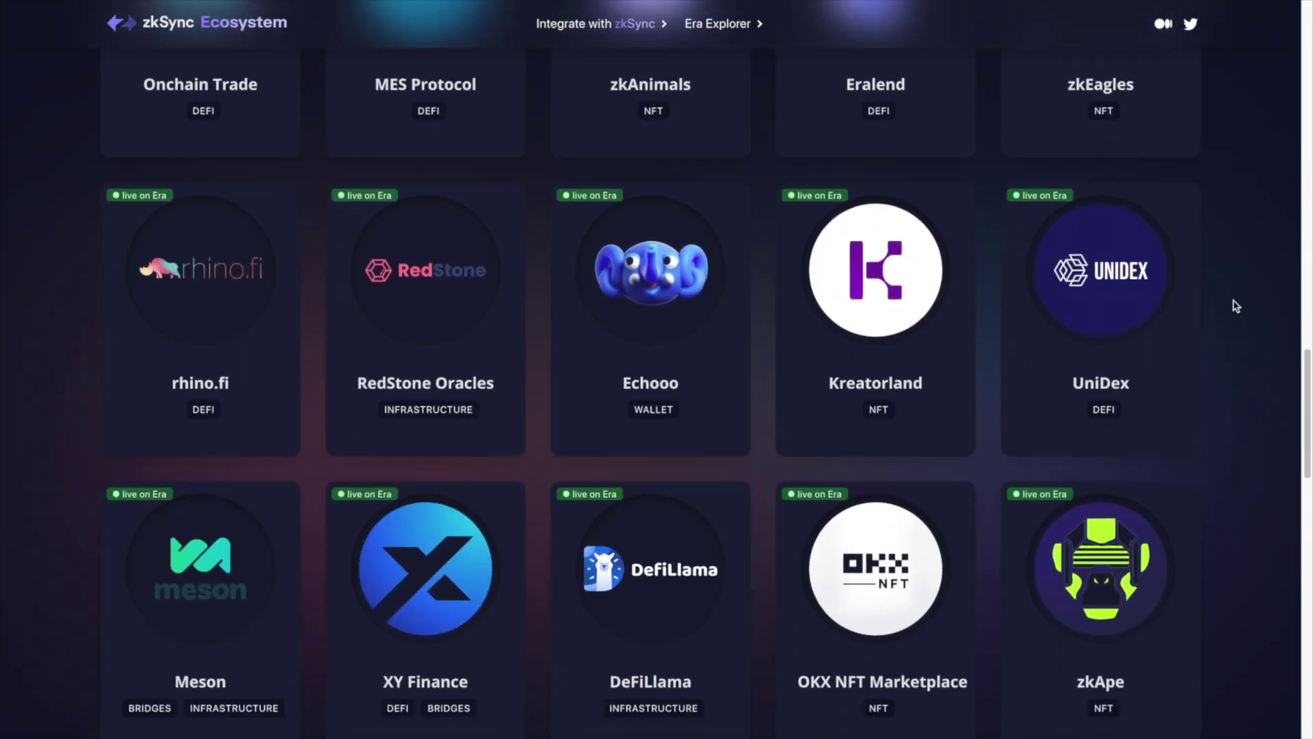
{"action": "scroll", "coordinate": [1233, 305], "scroll_direction": "up", "scroll_amount": 20}
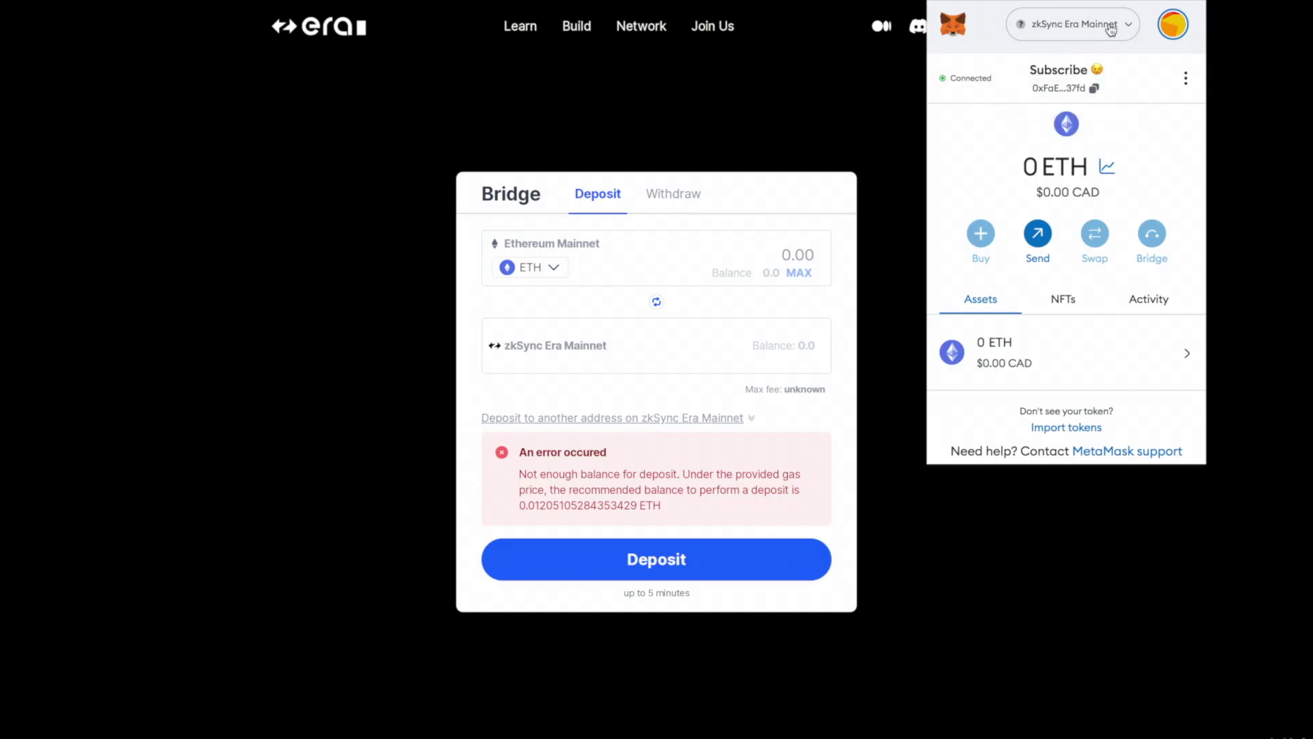
- Confirm zkSync Era Mainnet in the wallet's network list and dismiss the MetaMask popup
{"action": "left_click", "coordinate": [1112, 34]}
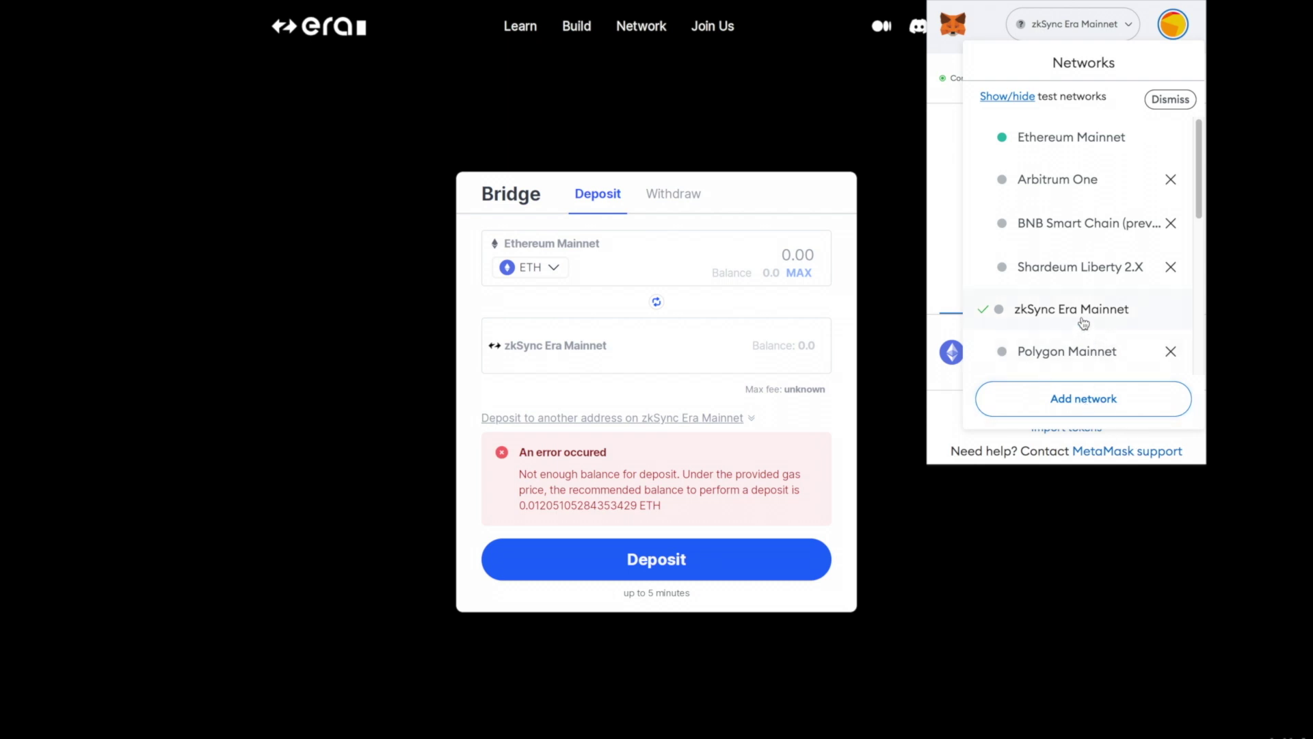
{"action": "left_click", "coordinate": [708, 137]}
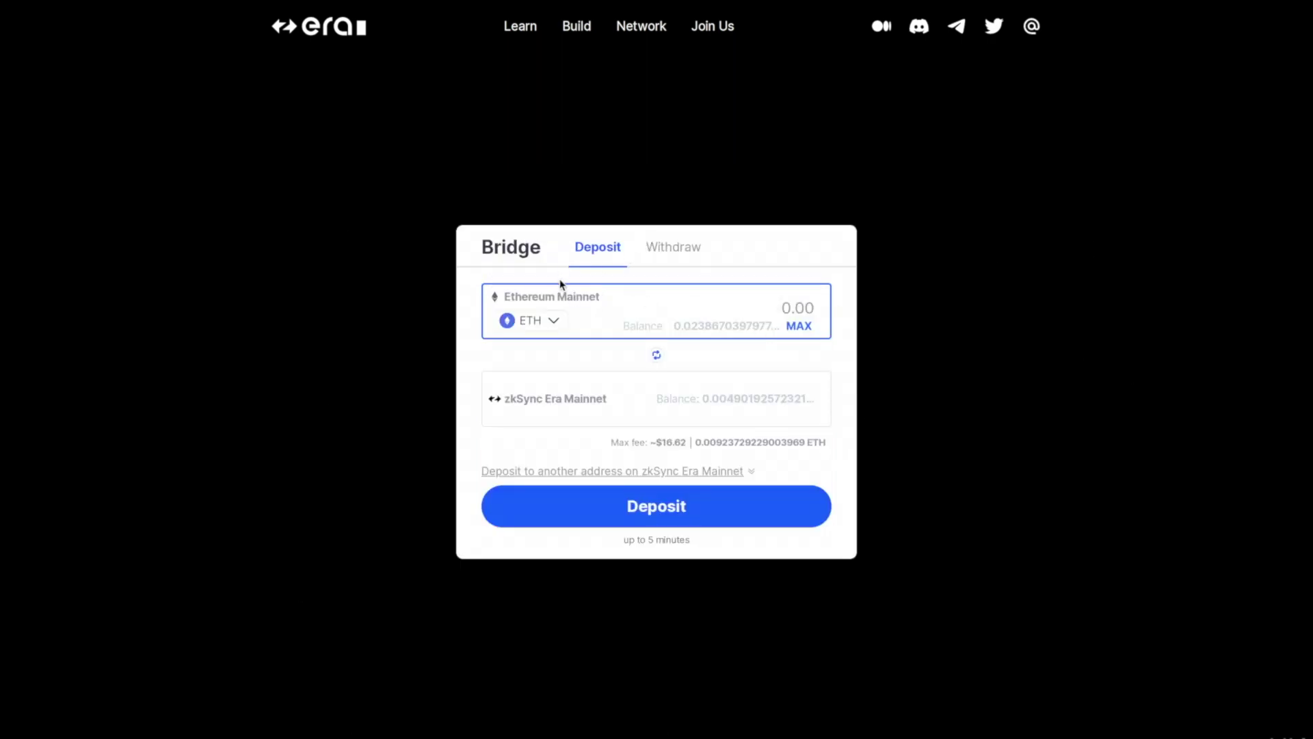
- Keep ETH as the token and enter a 0.01 ETH deposit amount to see the max fee
{"action": "left_click", "coordinate": [520, 322]}
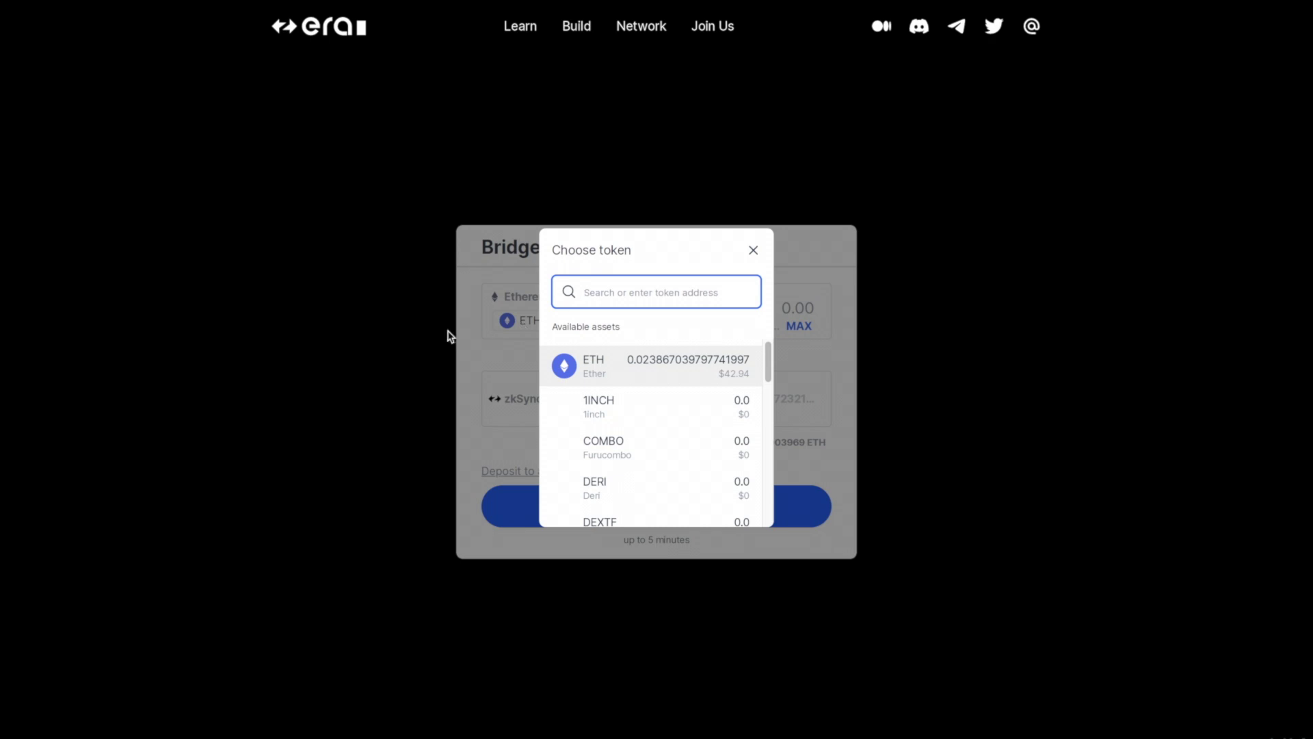
{"action": "left_click", "coordinate": [448, 335]}
{"action": "left_click", "coordinate": [785, 307]}
{"action": "type", "text": "0.01"}
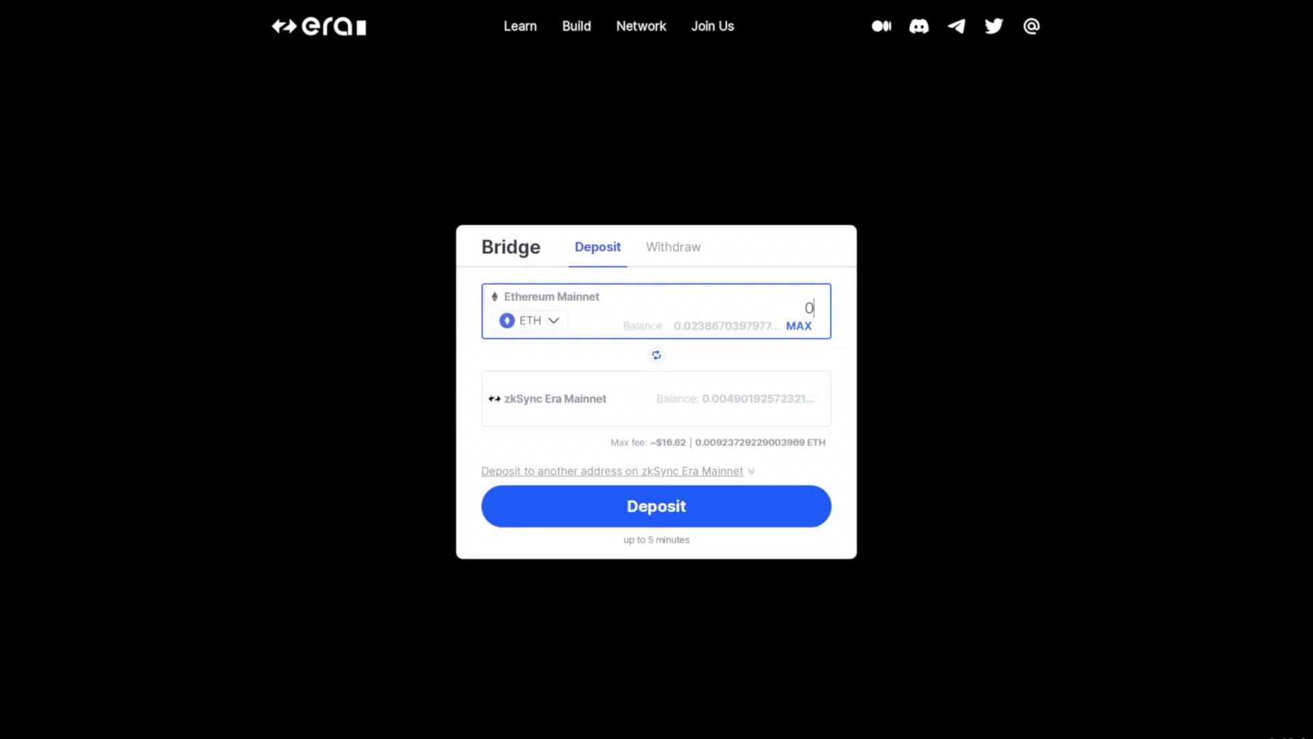
{"action": "left_click", "coordinate": [1071, 270]}
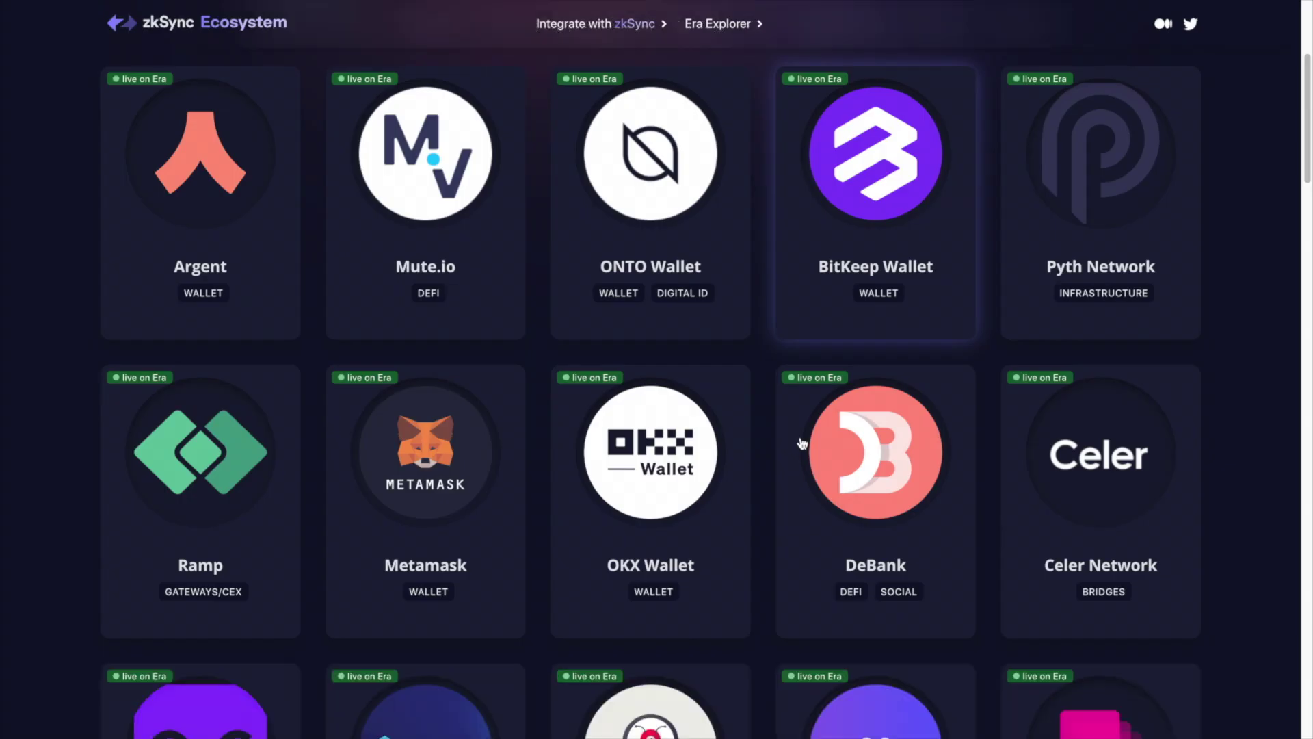
{"action": "scroll", "coordinate": [802, 442], "scroll_direction": "down", "scroll_amount": 7}
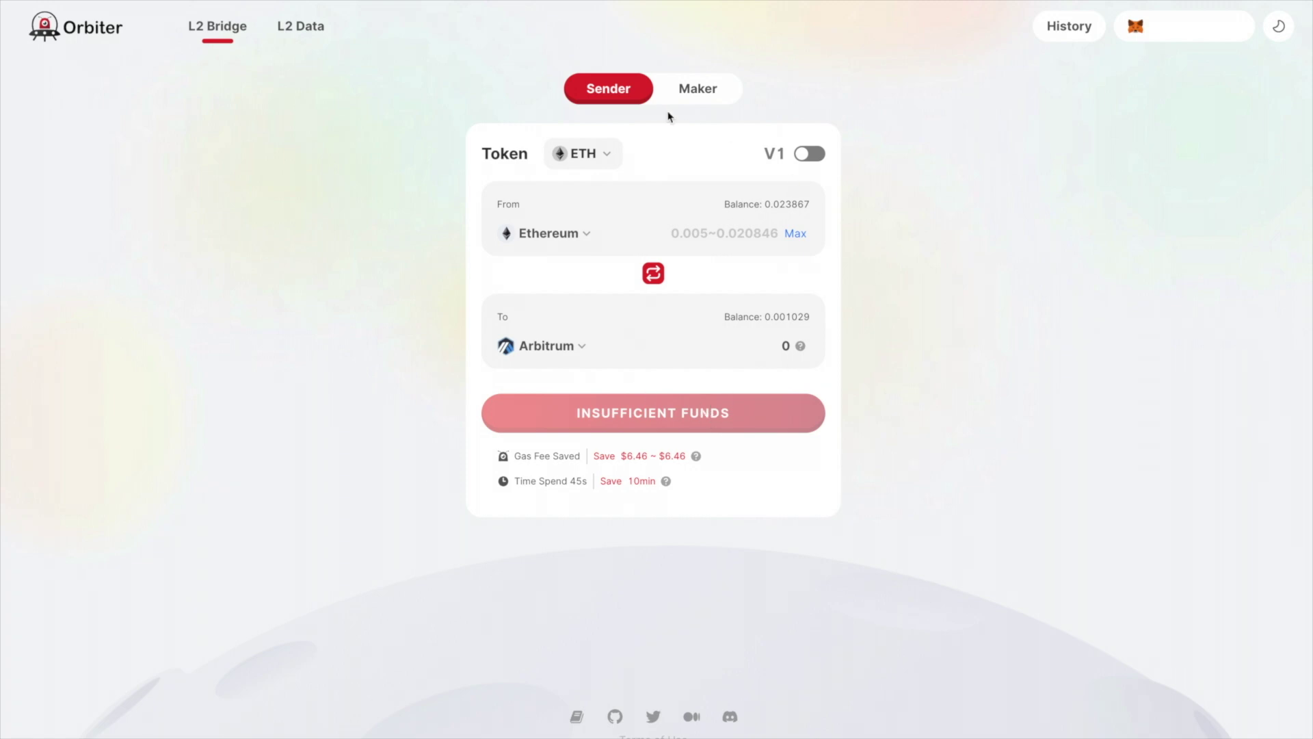
- Reverse the bridge direction to send from Arbitrum and choose zkSync Era as the destination chain
{"action": "left_click", "coordinate": [653, 273]}
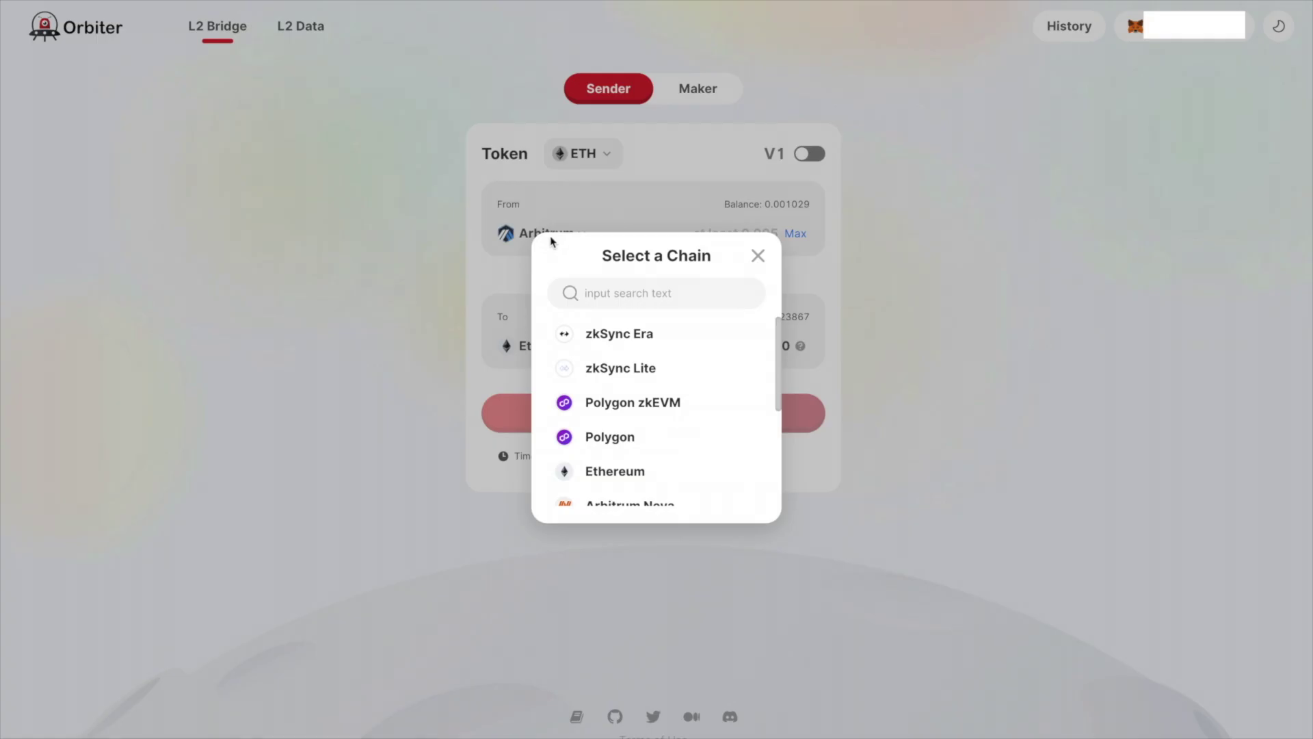
{"action": "left_click", "coordinate": [446, 260]}
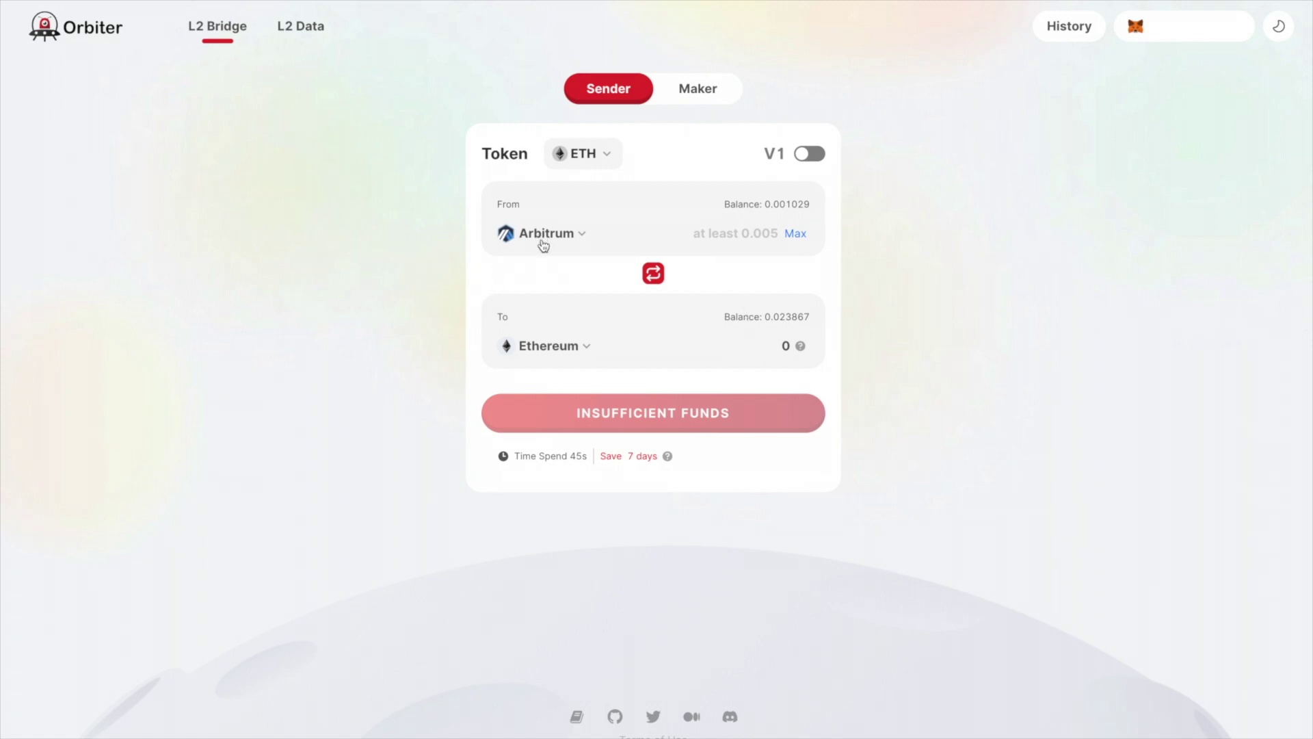
{"action": "left_click", "coordinate": [548, 350]}
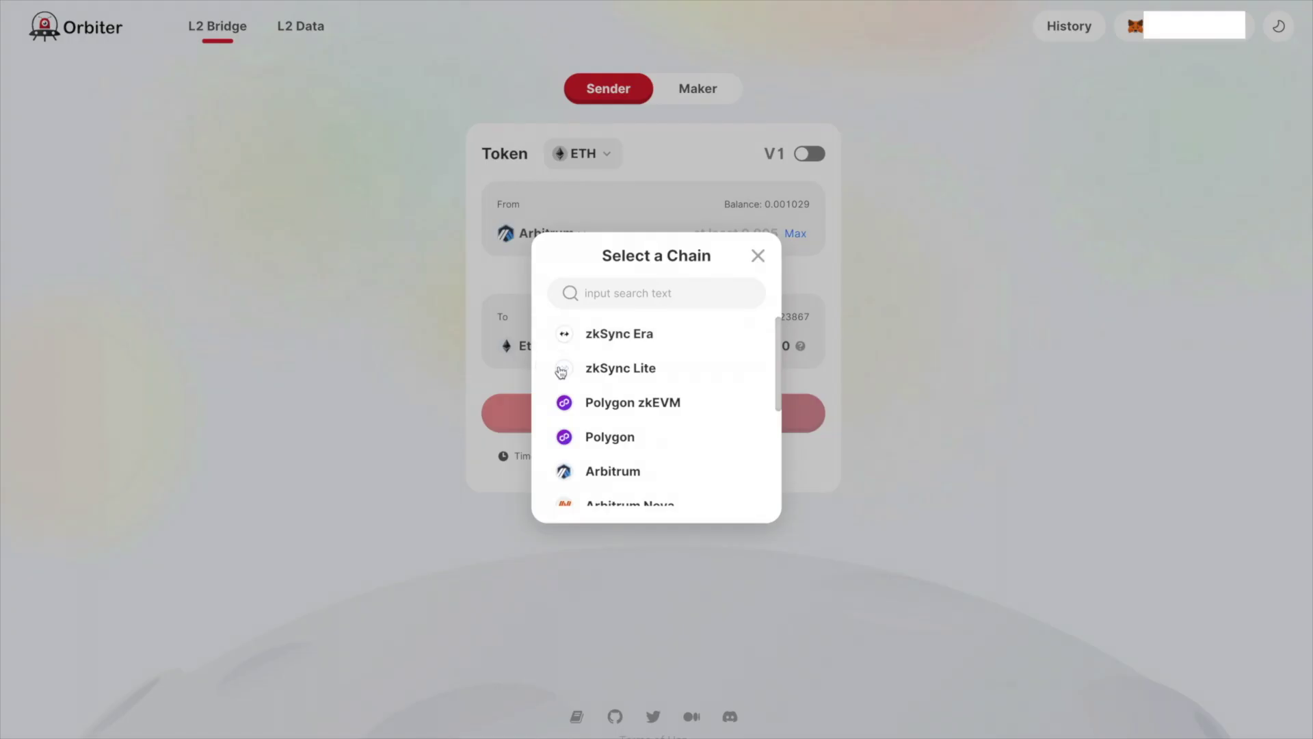
{"action": "left_click", "coordinate": [638, 335]}
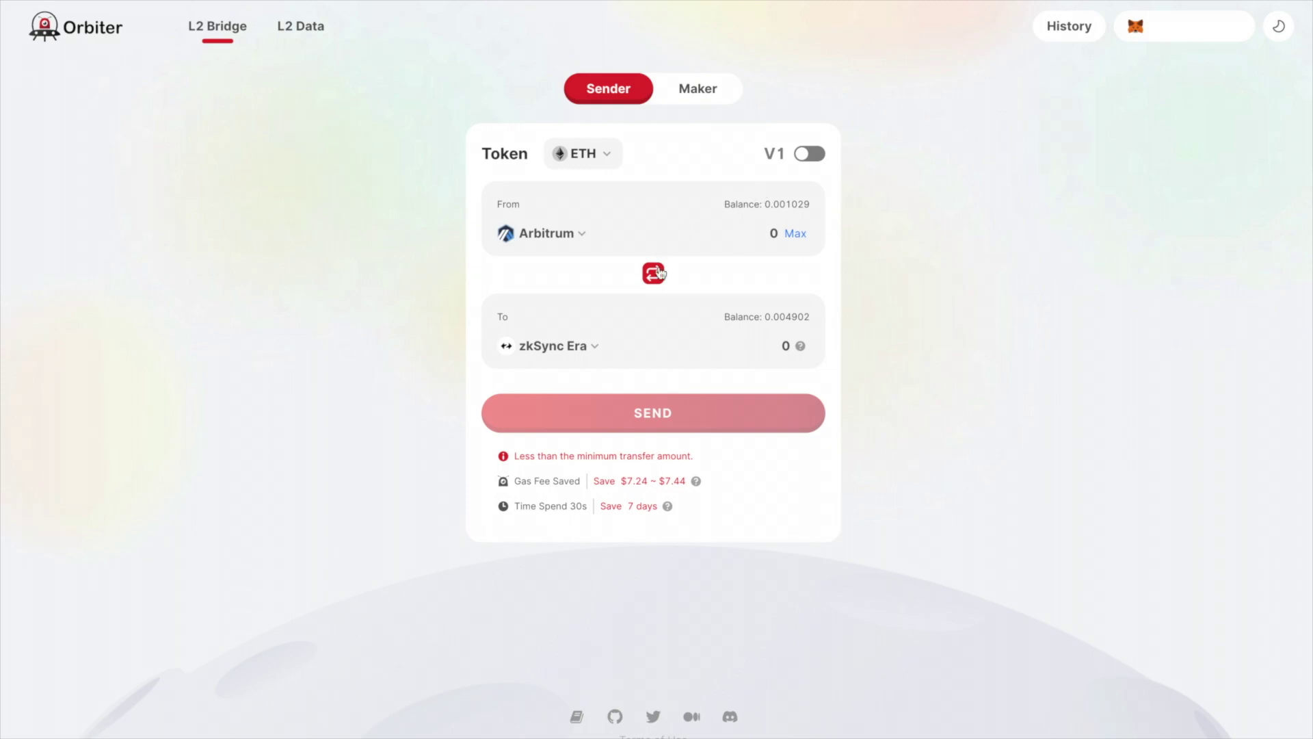
{"action": "left_click", "coordinate": [555, 345]}
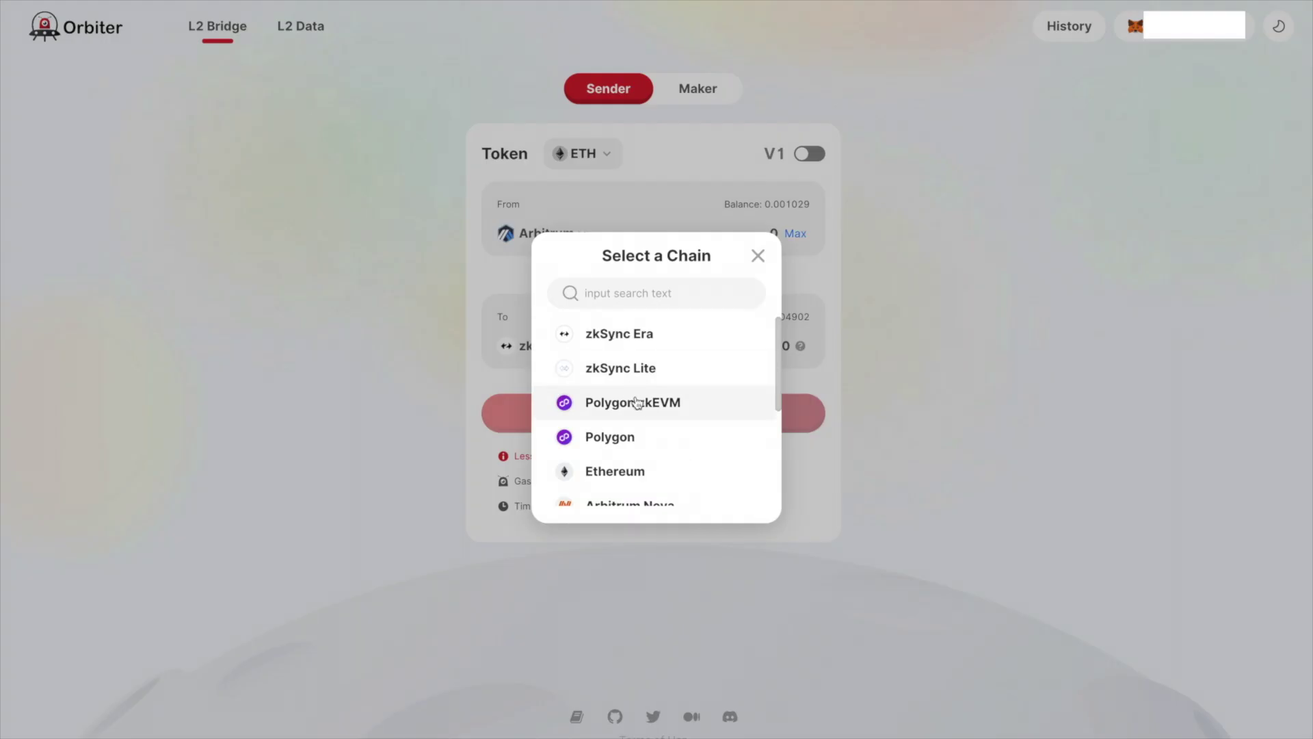
{"action": "scroll", "coordinate": [646, 393], "scroll_direction": "down", "scroll_amount": 2}
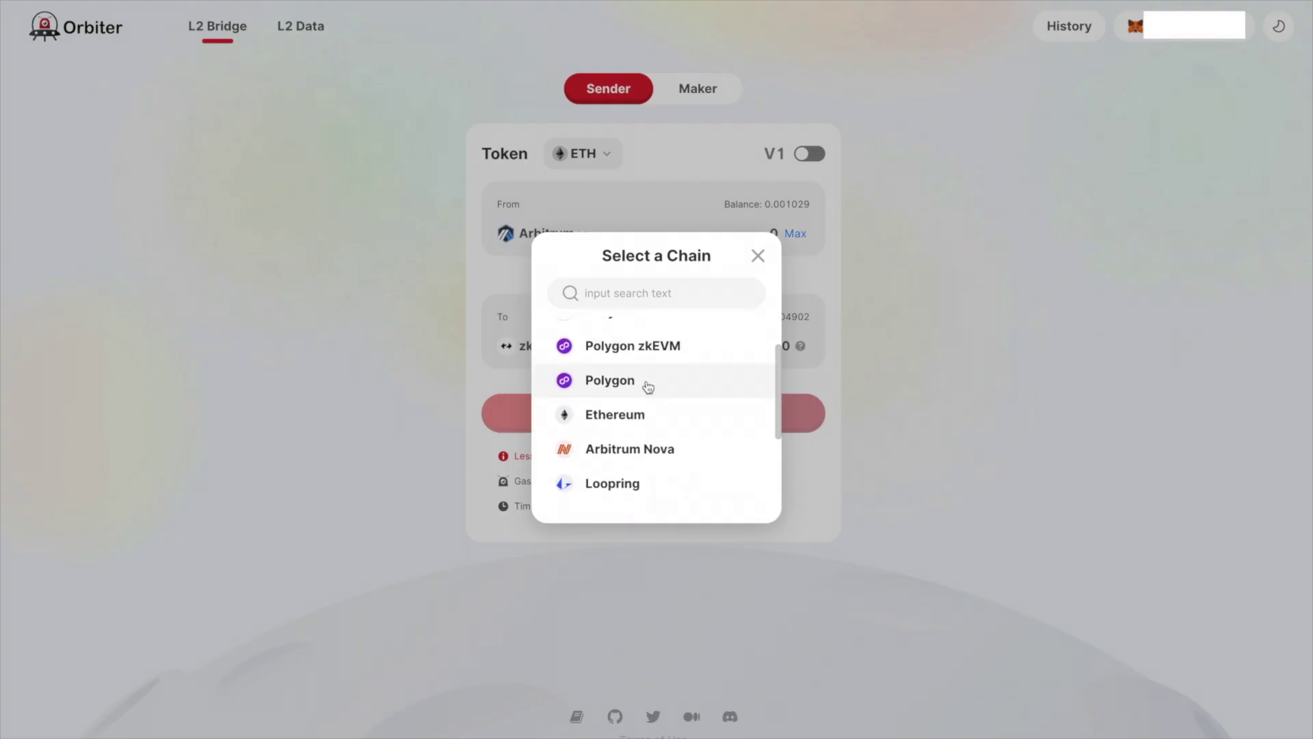
{"action": "scroll", "coordinate": [648, 386], "scroll_direction": "down", "scroll_amount": 5}
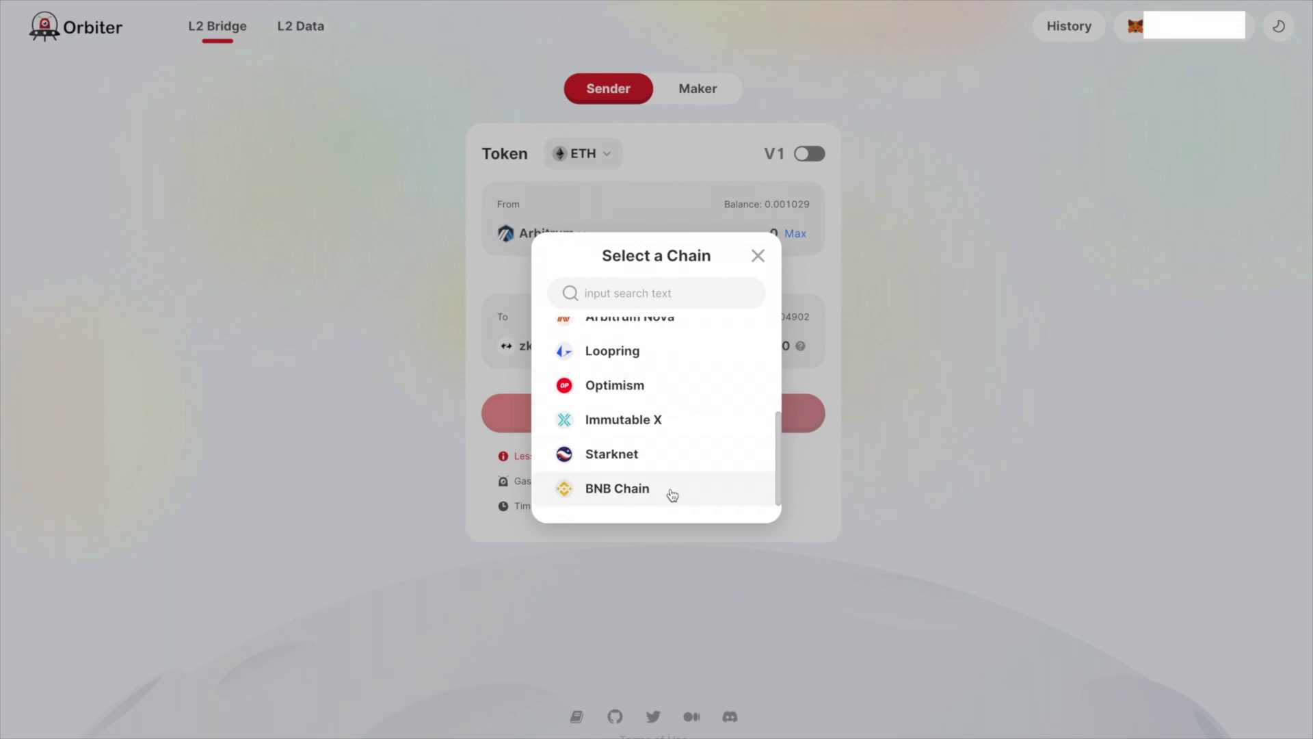
{"action": "scroll", "coordinate": [616, 367], "scroll_direction": "up", "scroll_amount": 6}
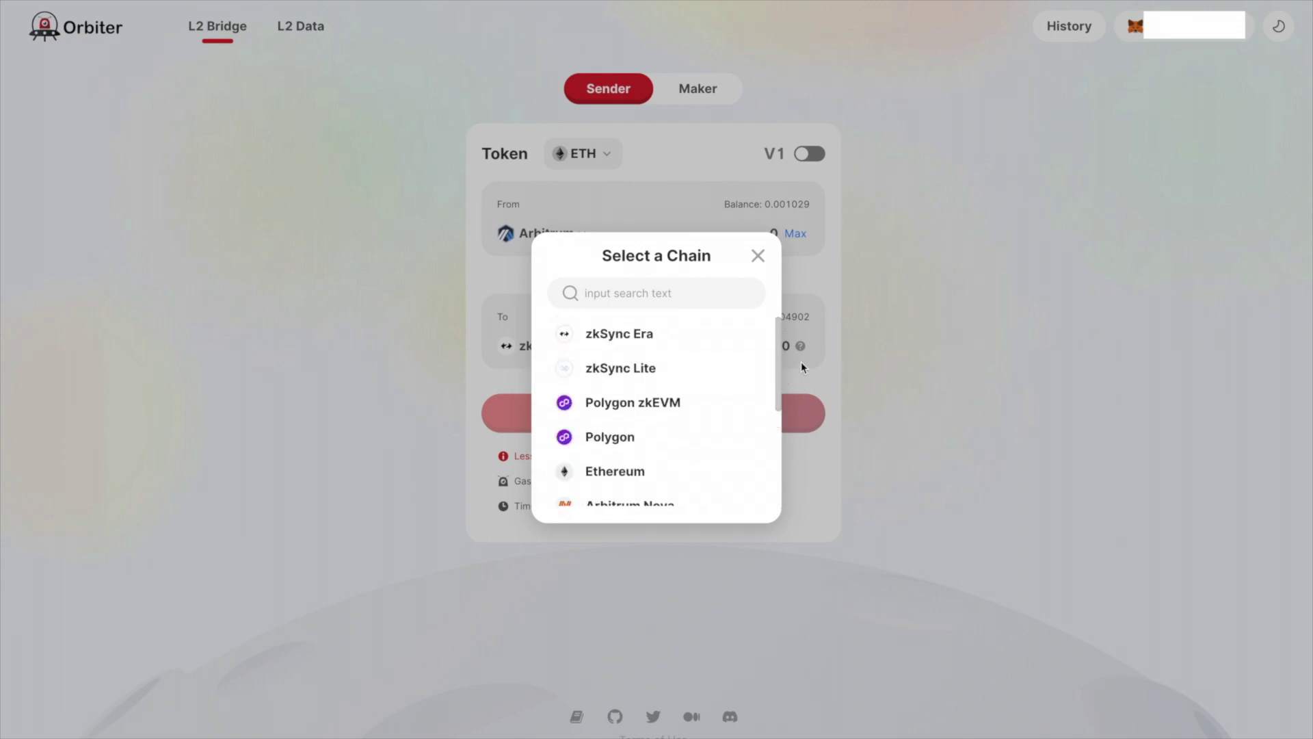
{"action": "left_click", "coordinate": [1027, 312]}
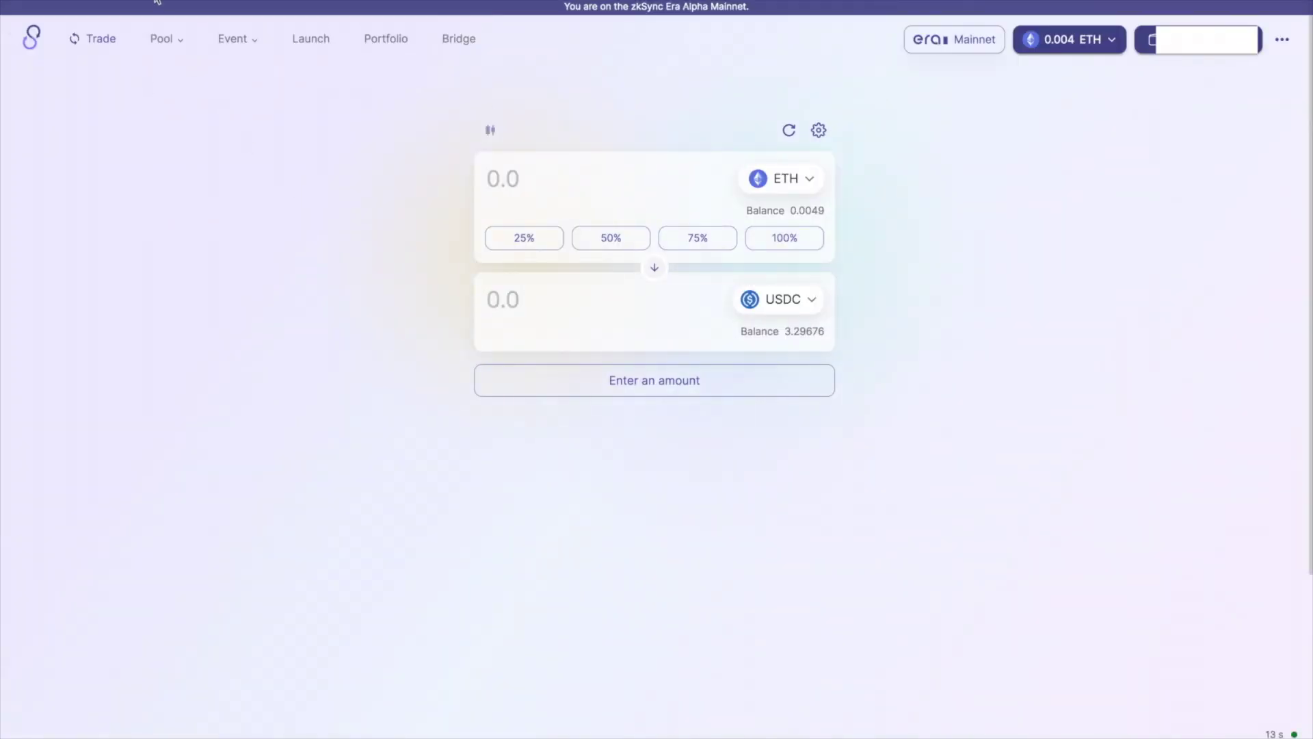
- Set the swap to 50% of the balance, 0.00245096 ETH, for about 4.396416 USDC
{"action": "mouse_move", "coordinate": [173, 39]}
{"action": "left_click", "coordinate": [236, 212]}
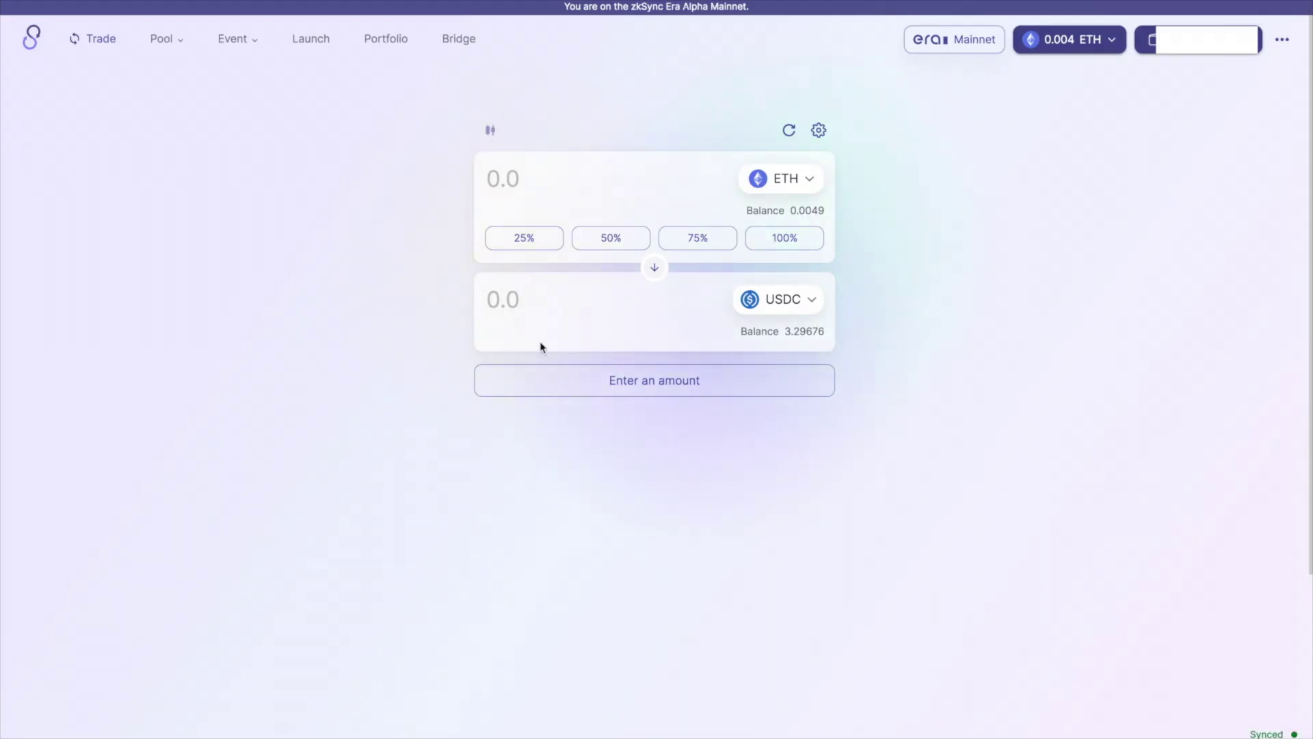
{"action": "left_click", "coordinate": [497, 179]}
{"action": "left_click", "coordinate": [611, 237]}
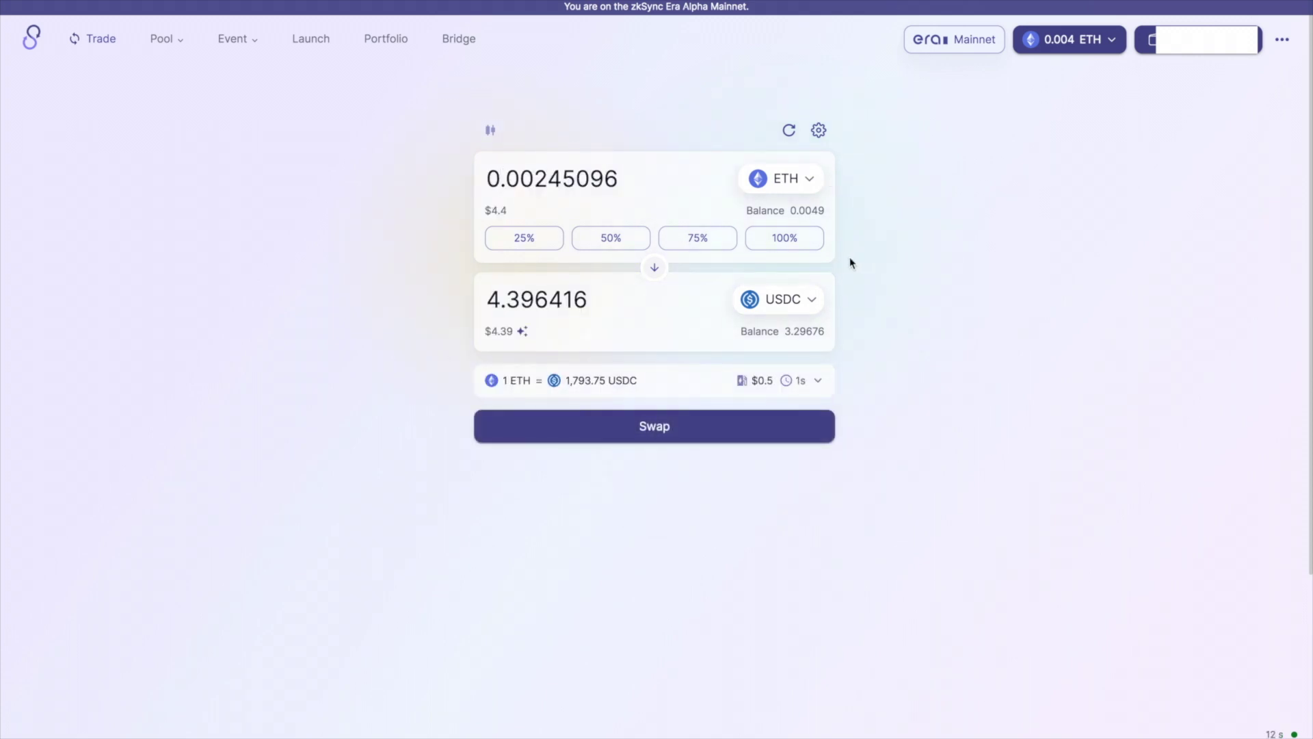
{"action": "left_click", "coordinate": [778, 299]}
{"action": "scroll", "coordinate": [683, 437], "scroll_direction": "down", "scroll_amount": 1}
{"action": "scroll", "coordinate": [638, 524], "scroll_direction": "up", "scroll_amount": 1}
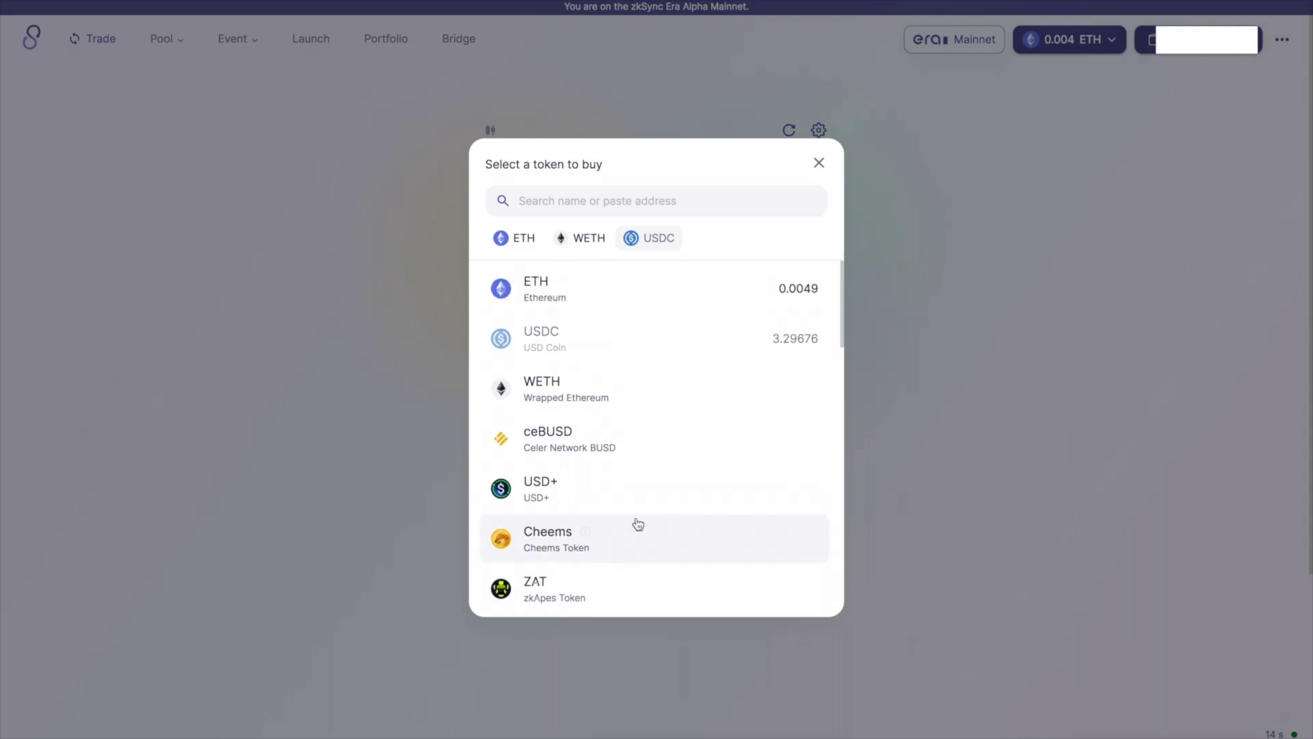
{"action": "left_click", "coordinate": [1169, 321]}
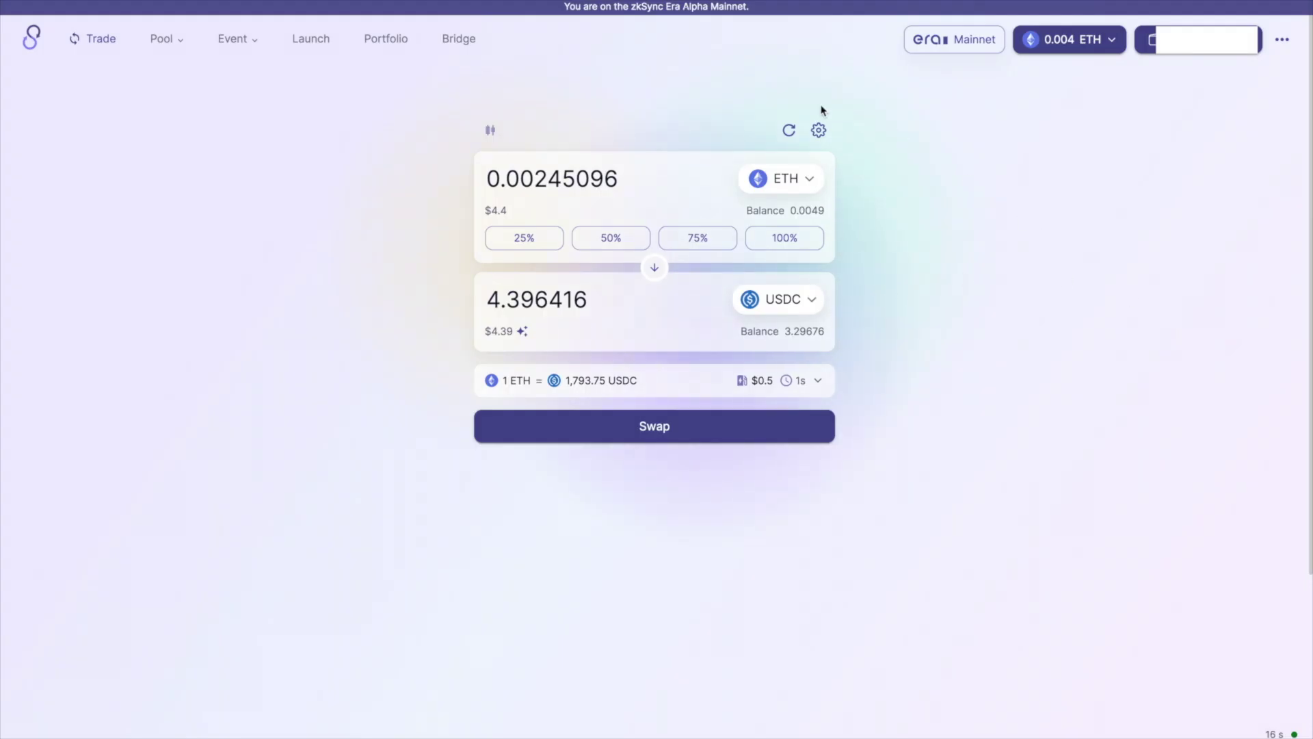
- Open the USDC/ETH pool's deposit form from the Pools list
{"action": "mouse_move", "coordinate": [164, 38]}
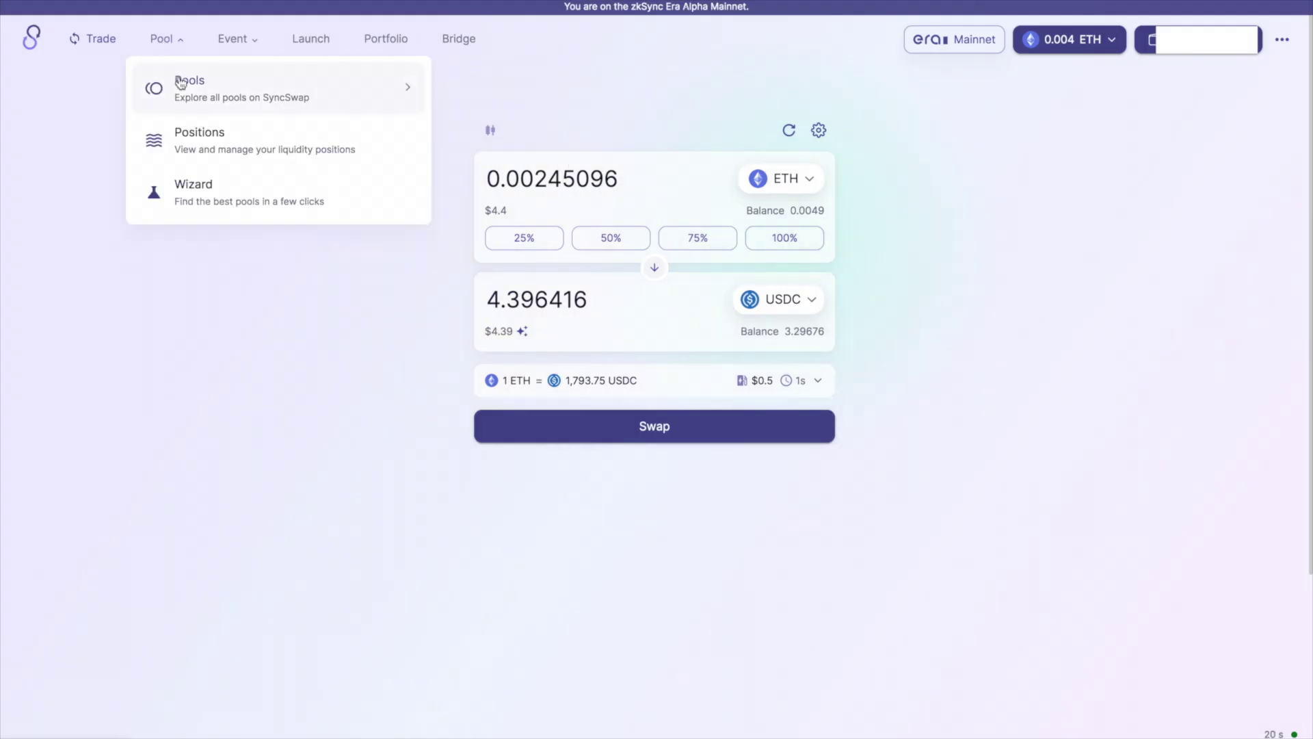
{"action": "left_click", "coordinate": [178, 76]}
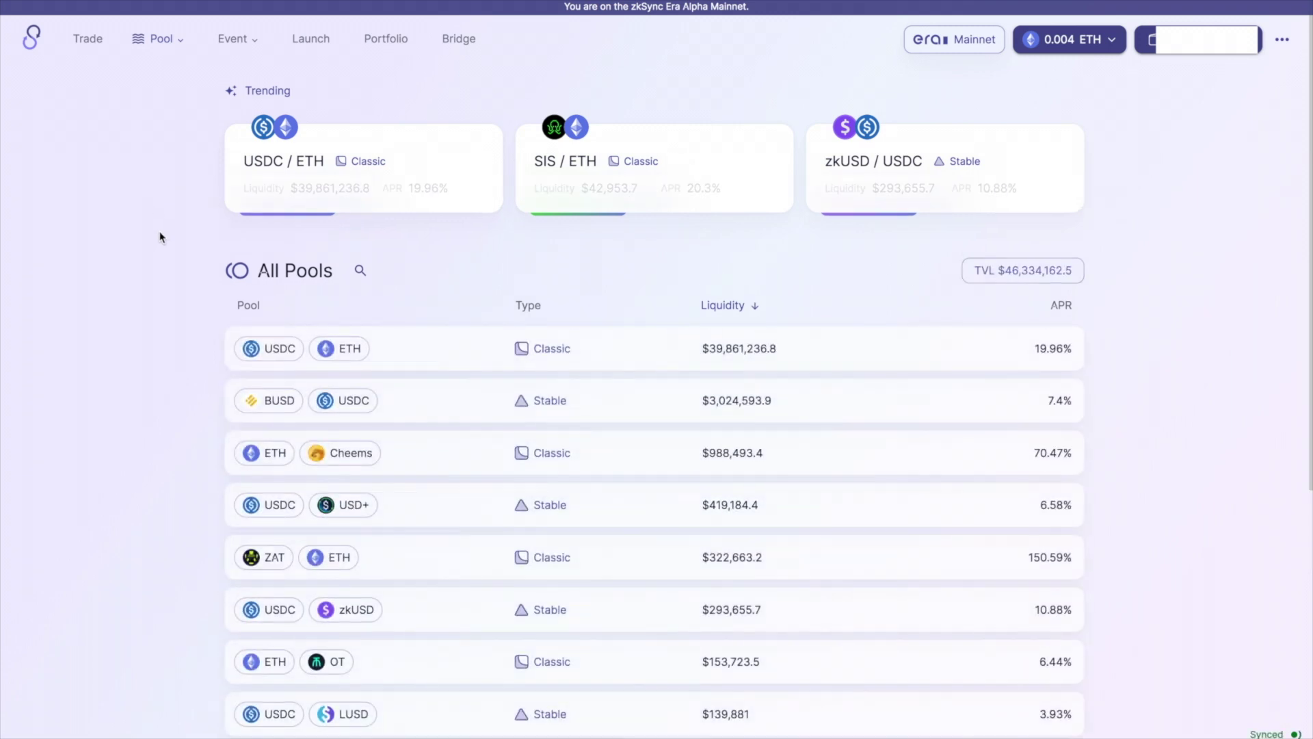
{"action": "scroll", "coordinate": [161, 522], "scroll_direction": "down", "scroll_amount": 1}
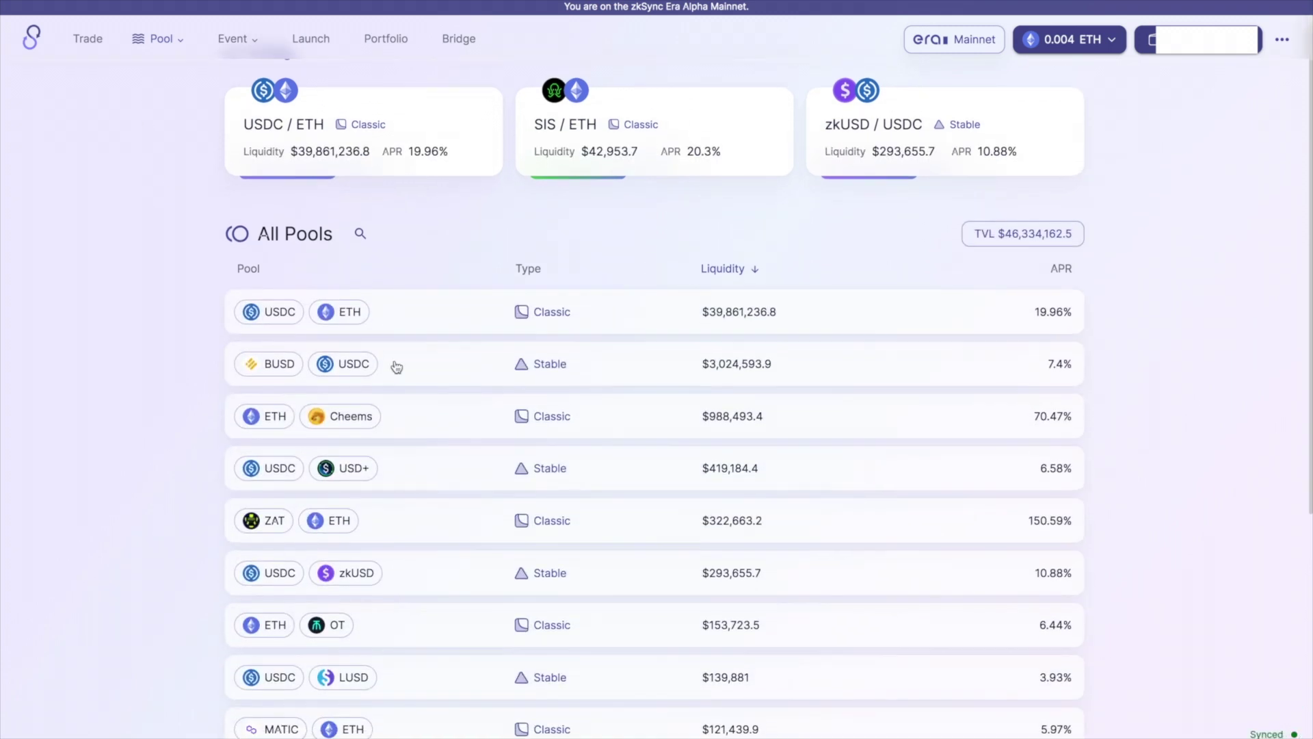
{"action": "left_click", "coordinate": [435, 320]}
{"action": "left_click", "coordinate": [253, 199]}
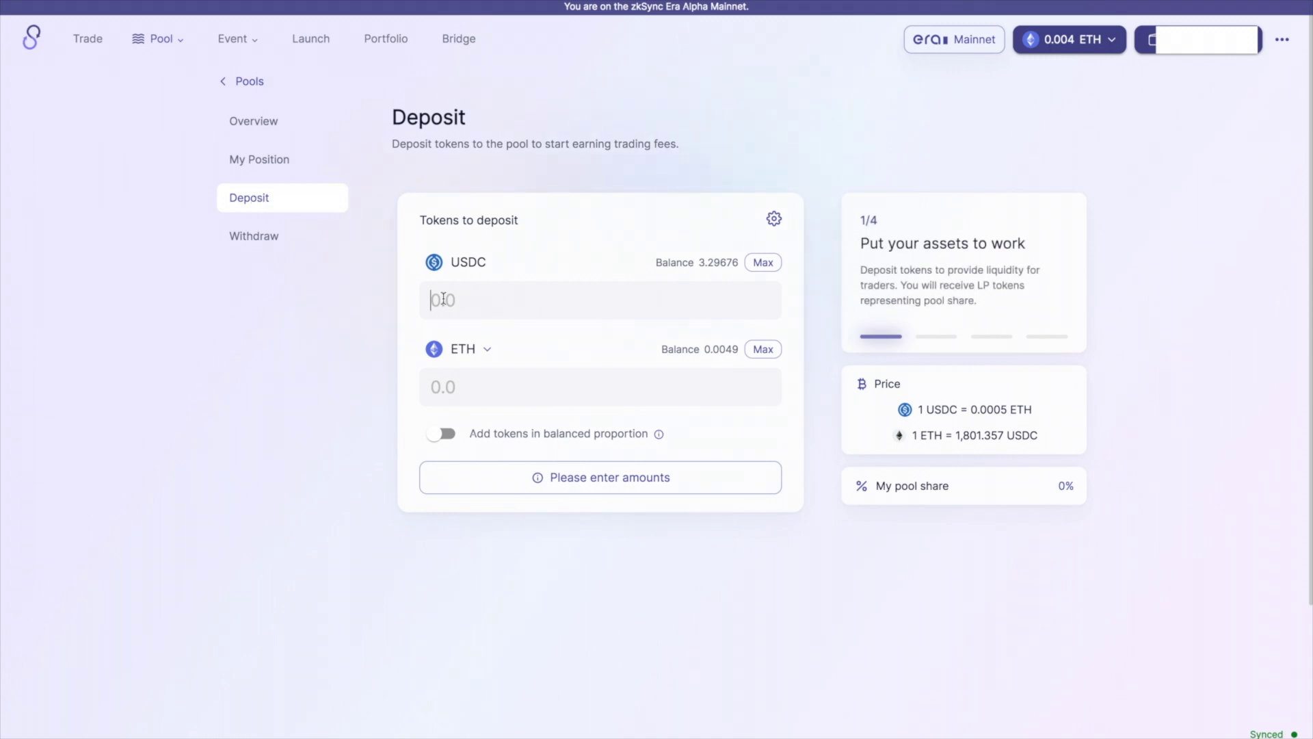
- Enter 1 USDC and 0.001 ETH as deposit amounts, then return to the swap page
{"action": "left_click", "coordinate": [438, 302]}
{"action": "type", "text": "1"}
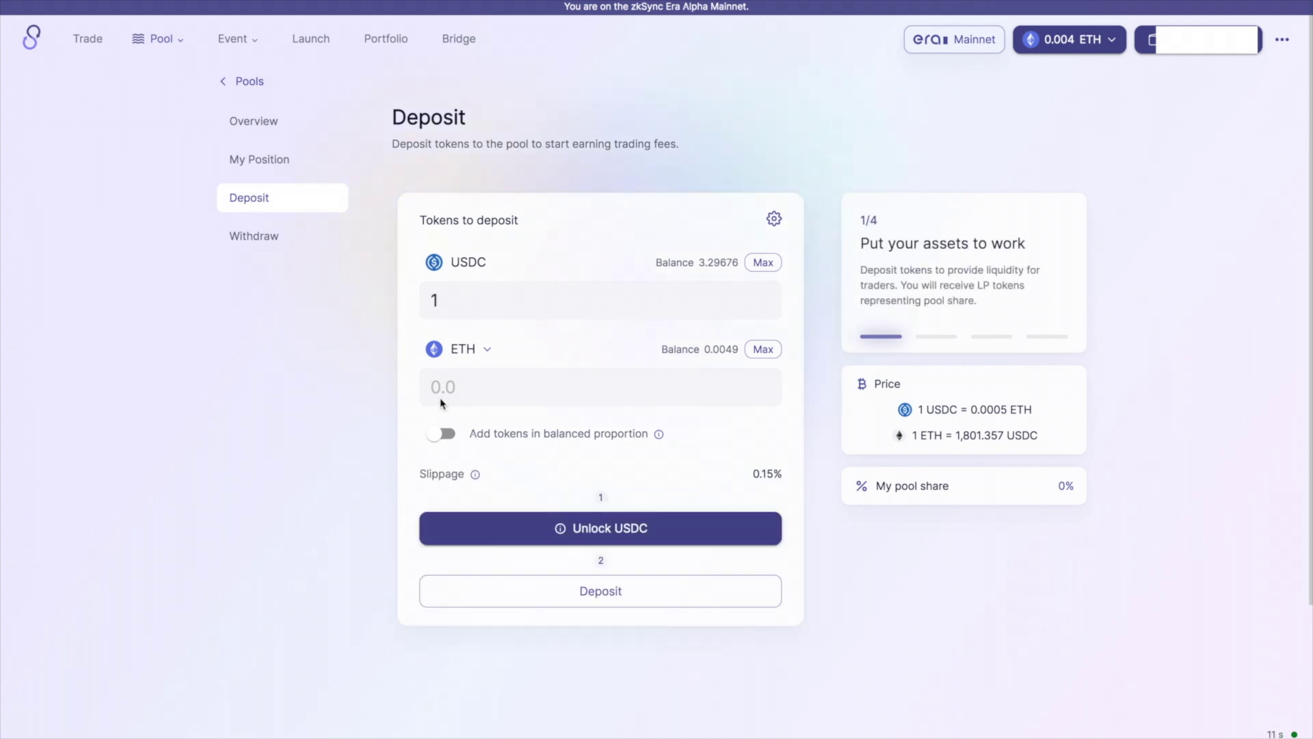
{"action": "left_click", "coordinate": [442, 402]}
{"action": "type", "text": "0.00"}
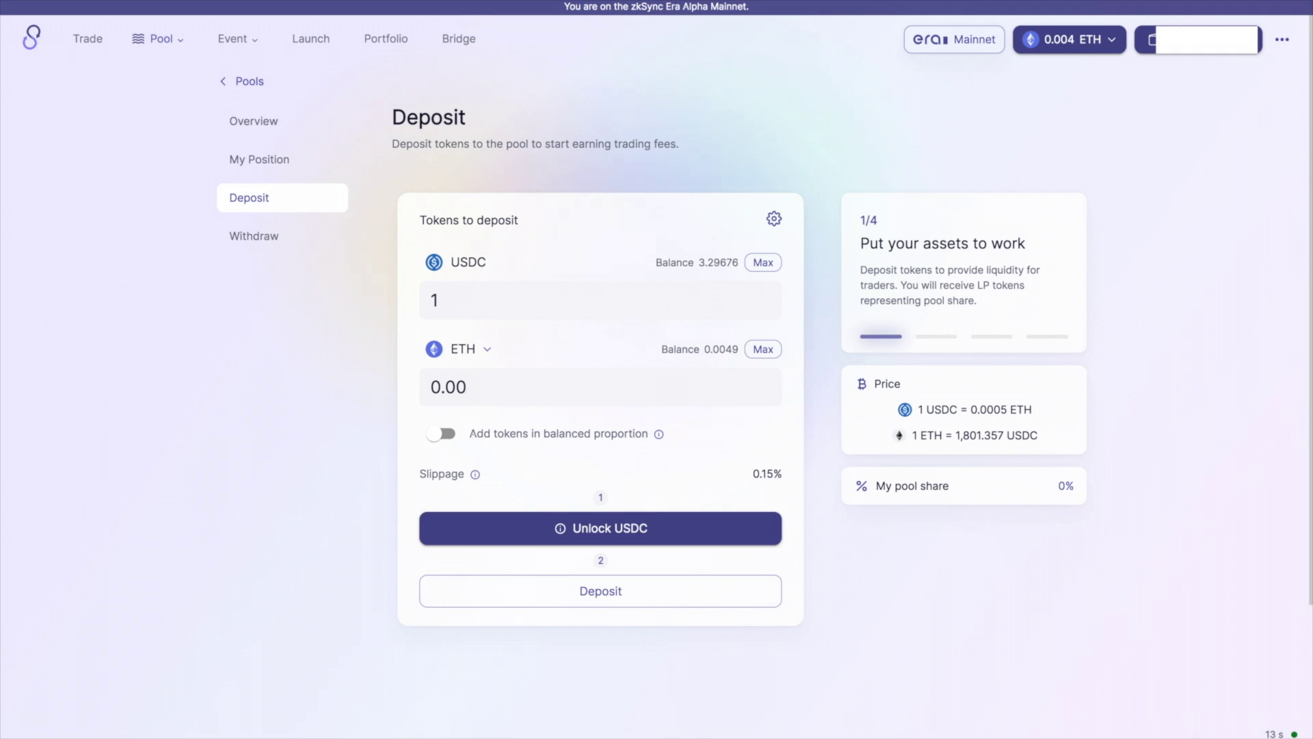
{"action": "type", "text": "1"}
{"action": "left_click", "coordinate": [101, 38]}
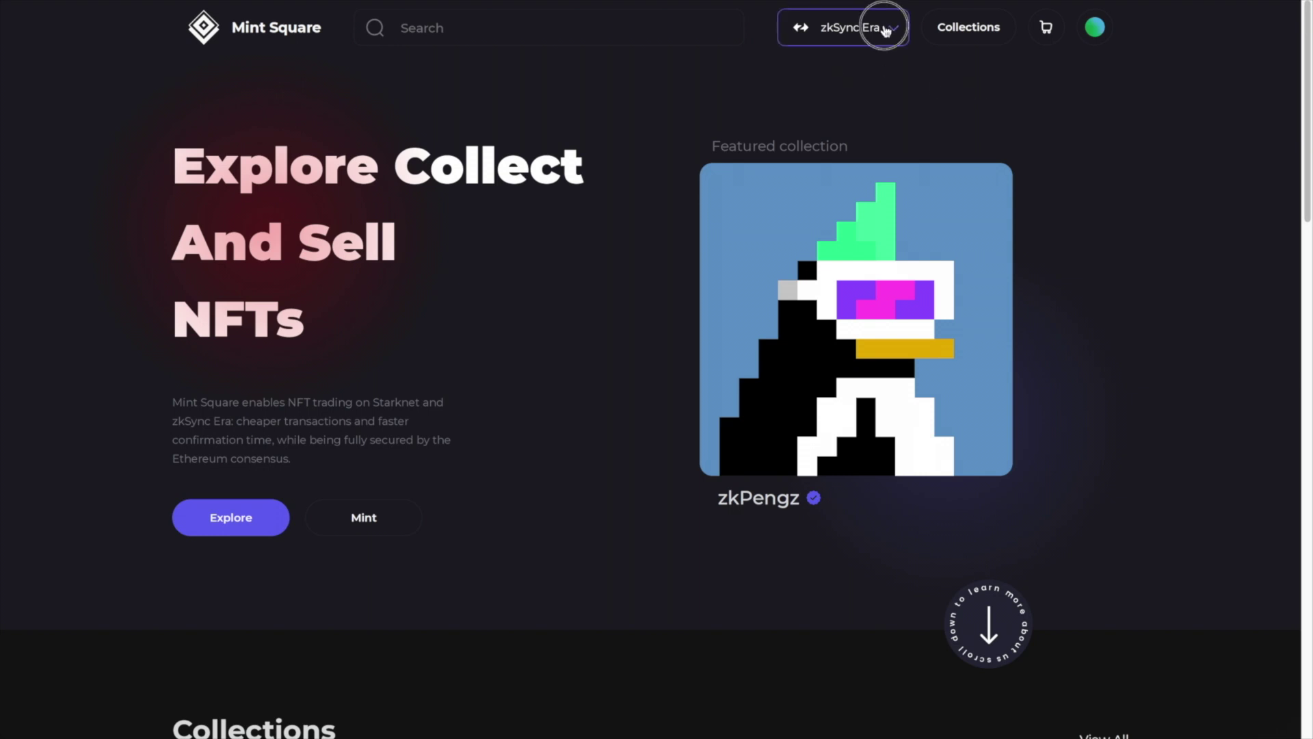
- Keep zkSync Era as the network, open Mint, and expand the supported files list (JPEG to WebM, 30 MB)
{"action": "left_click", "coordinate": [876, 33]}
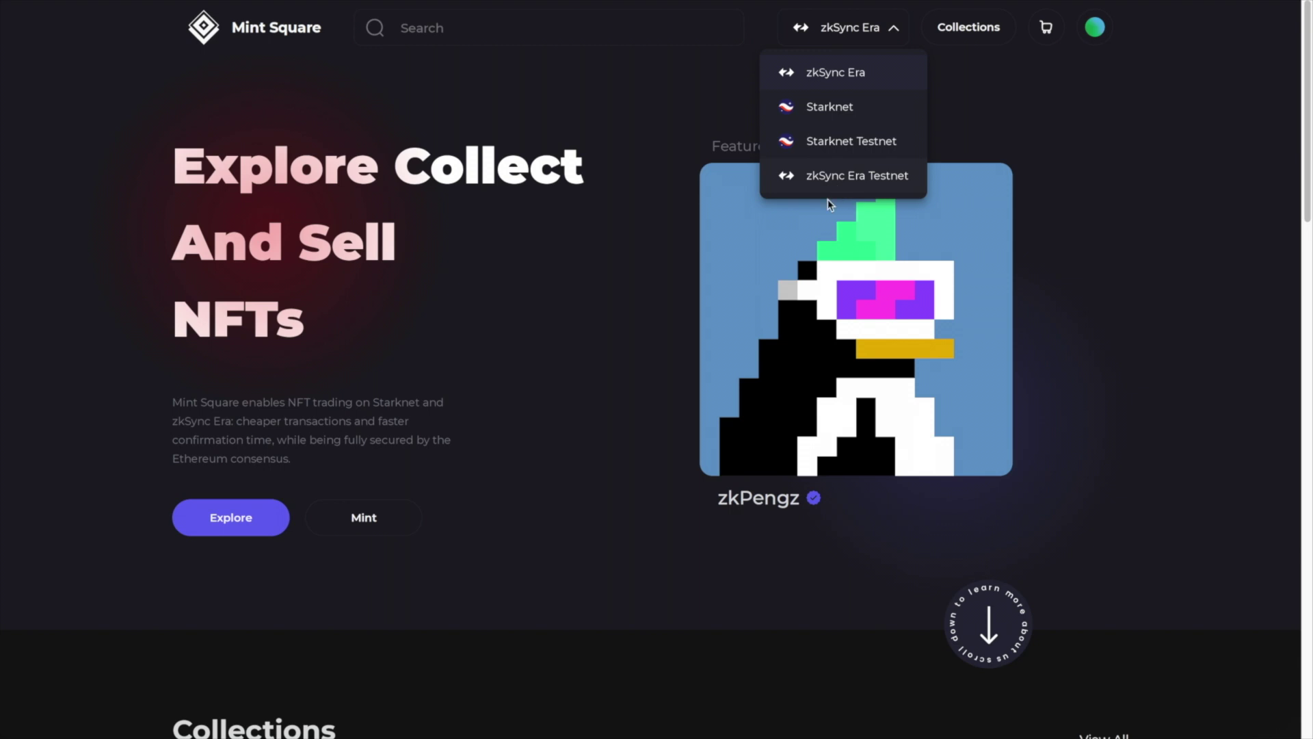
{"action": "left_click", "coordinate": [855, 35]}
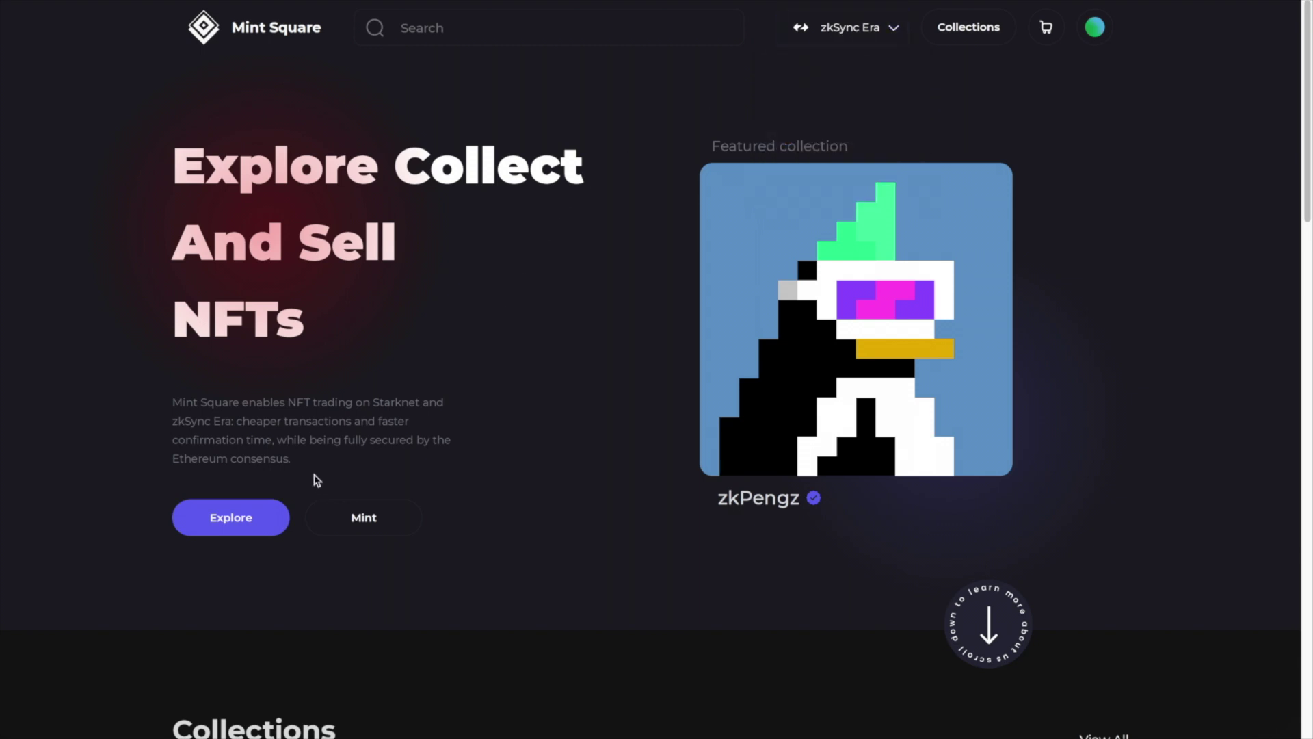
{"action": "left_click", "coordinate": [364, 517]}
{"action": "scroll", "coordinate": [566, 220], "scroll_direction": "down", "scroll_amount": 5}
{"action": "left_click", "coordinate": [575, 237]}
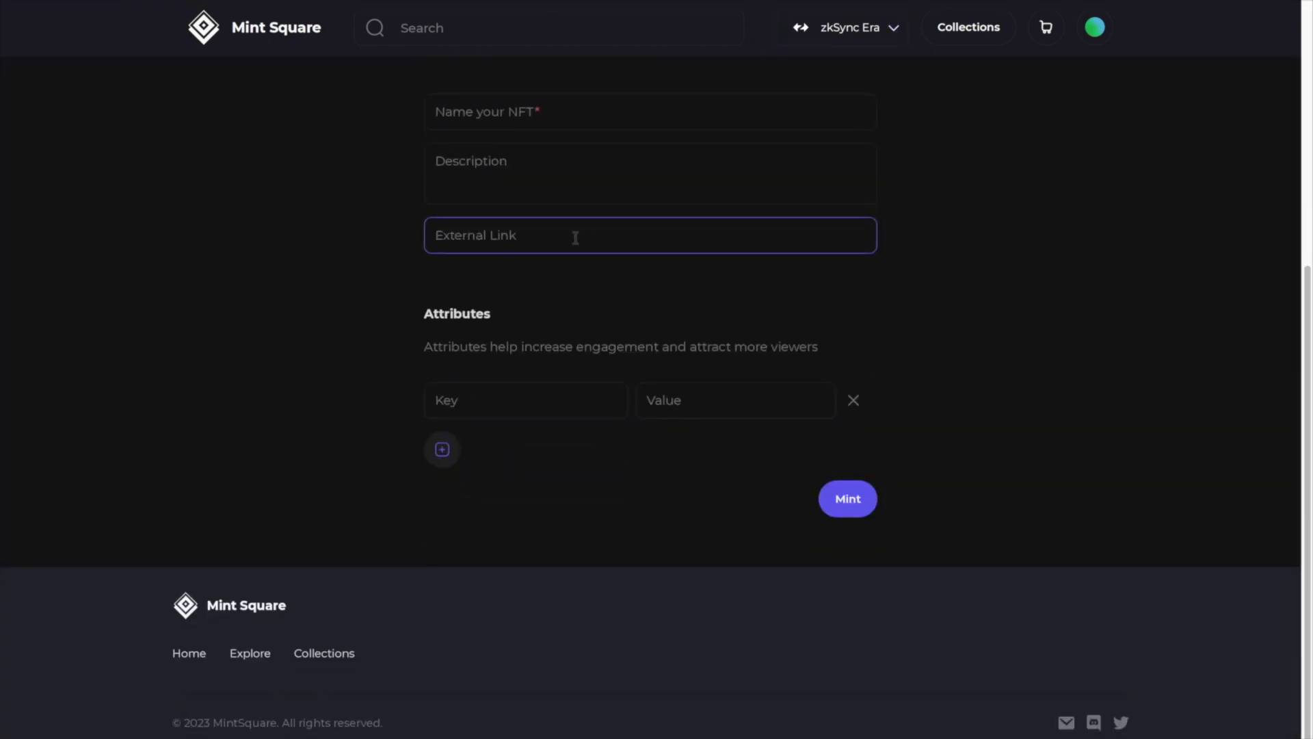
{"action": "scroll", "coordinate": [575, 237], "scroll_direction": "up", "scroll_amount": 5}
{"action": "left_click", "coordinate": [575, 247]}
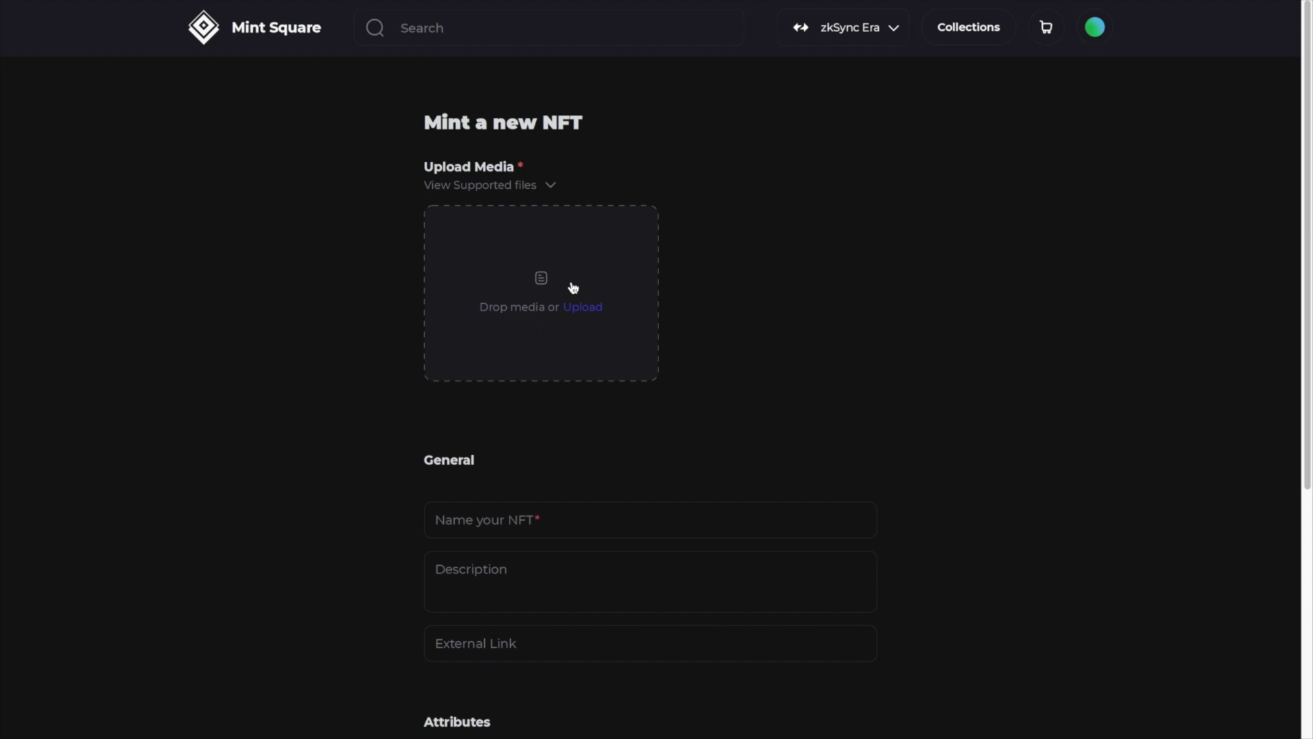
{"action": "left_click", "coordinate": [546, 187]}
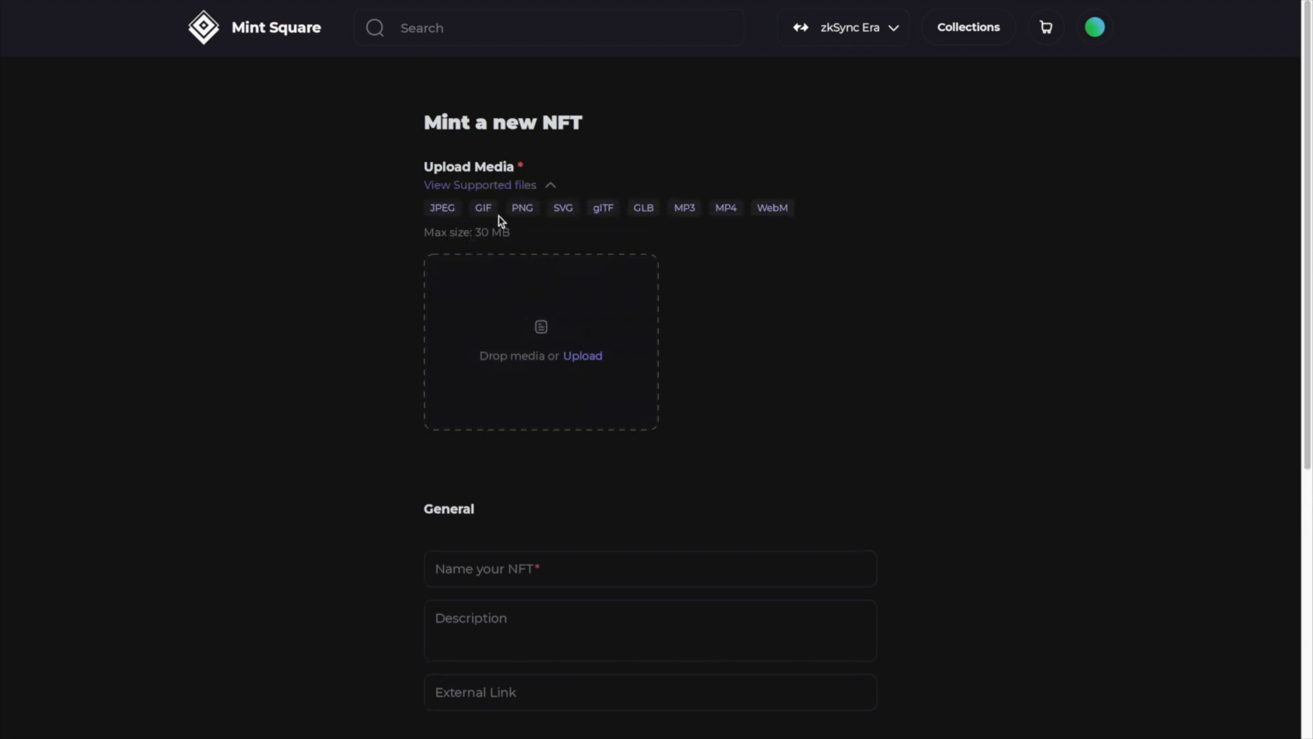
- Go back to the Mint Square home page and compare the collection rankings by All time and Day volume
{"action": "left_click", "coordinate": [288, 43]}
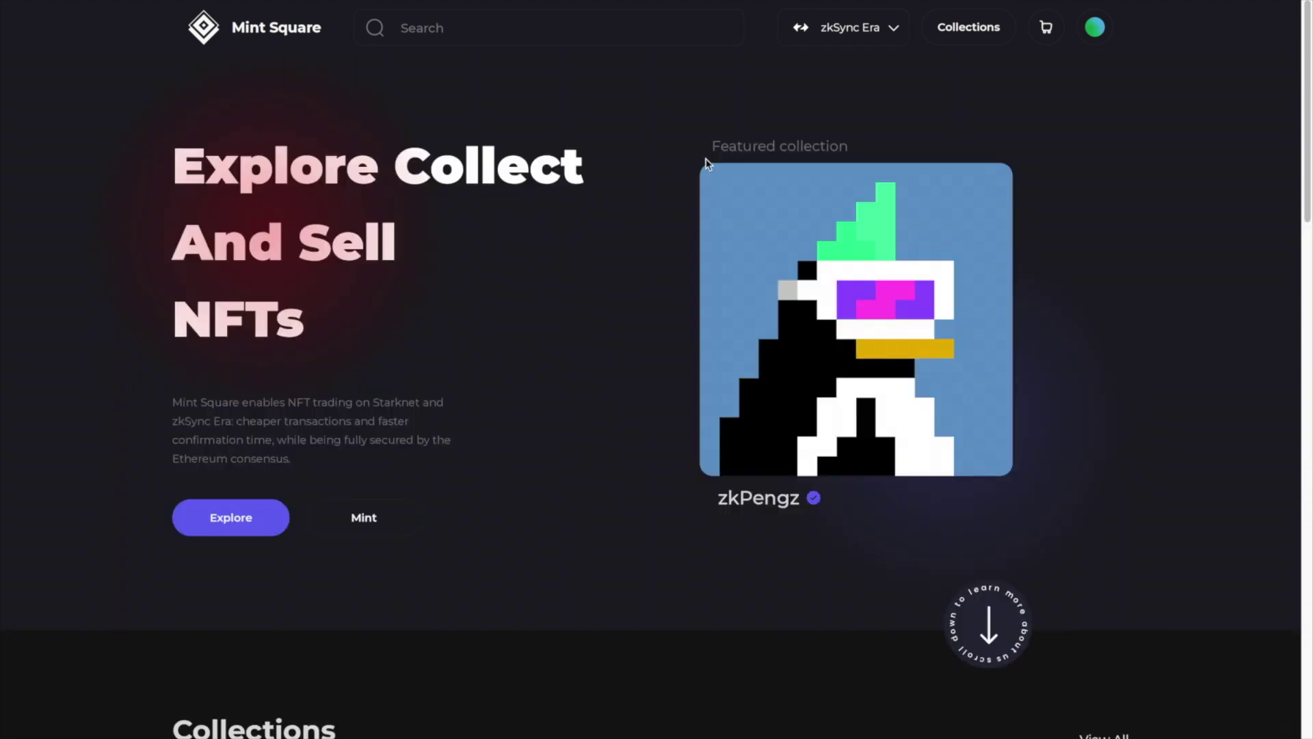
{"action": "left_click", "coordinate": [956, 29]}
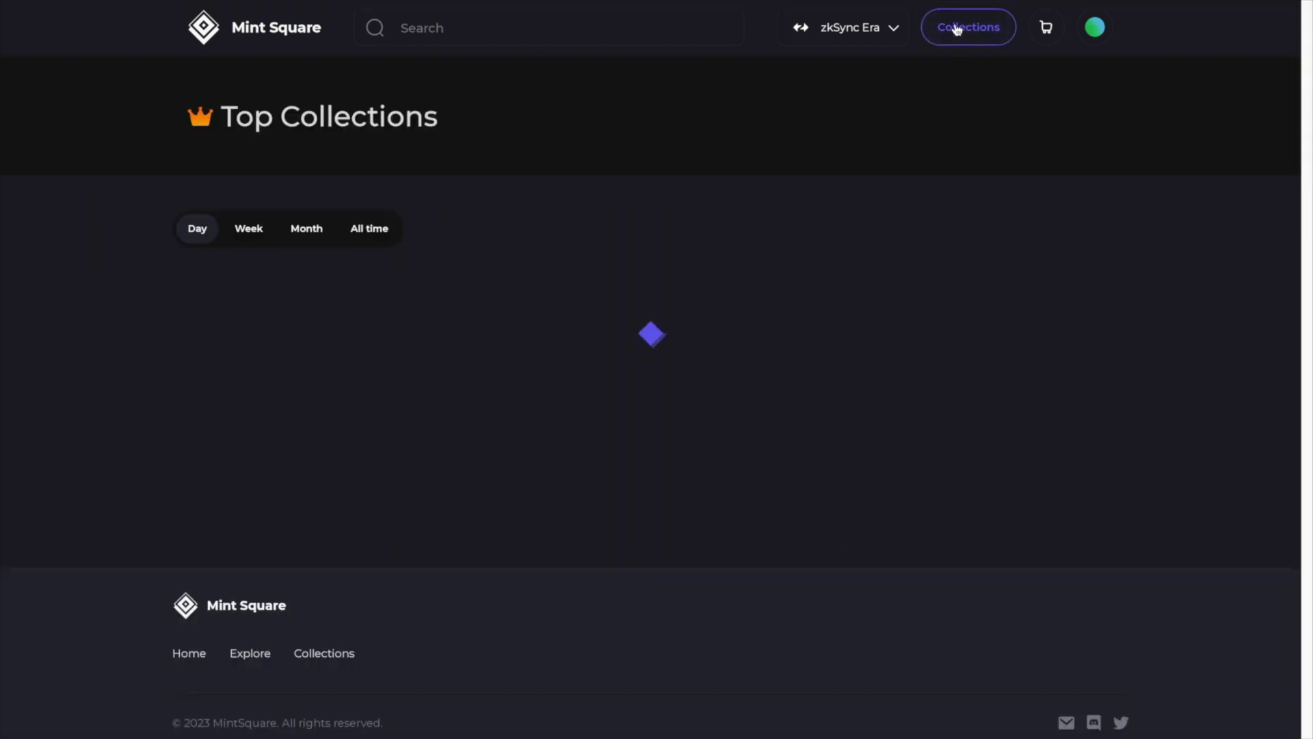
{"action": "left_click", "coordinate": [361, 238]}
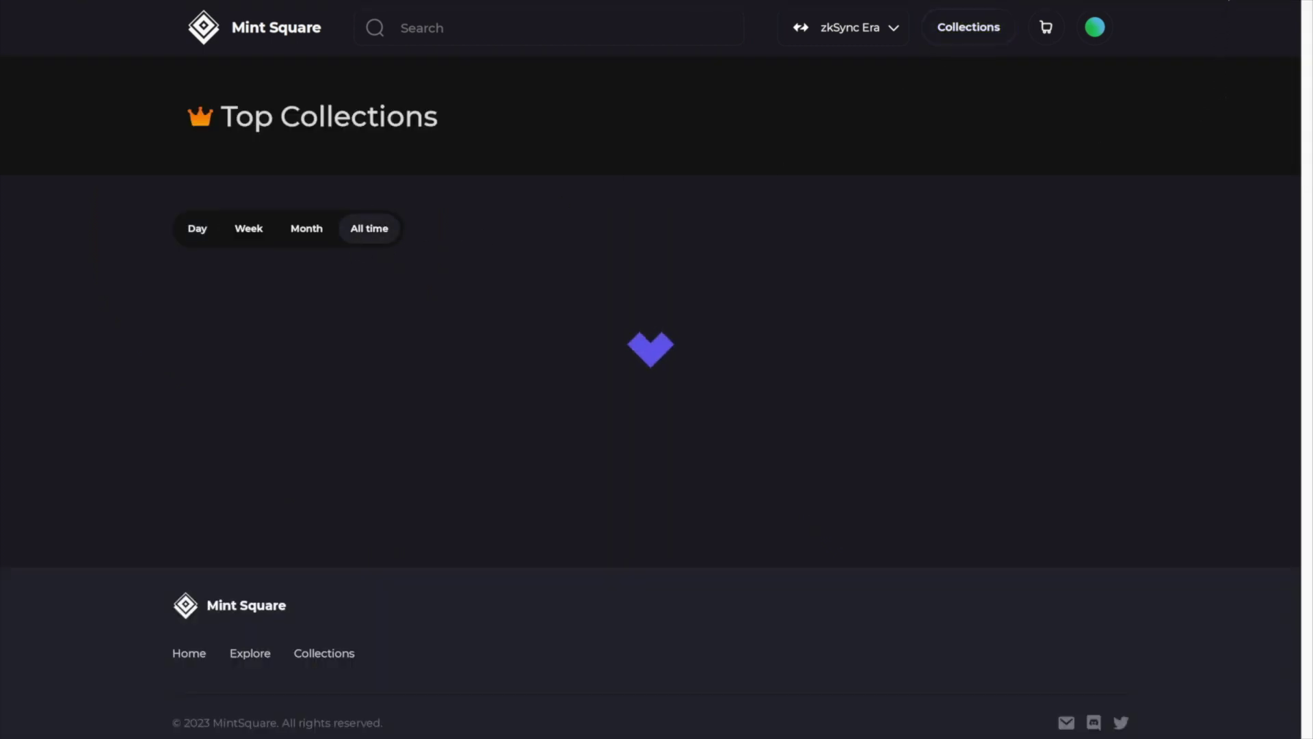
{"action": "left_click", "coordinate": [3, 2]}
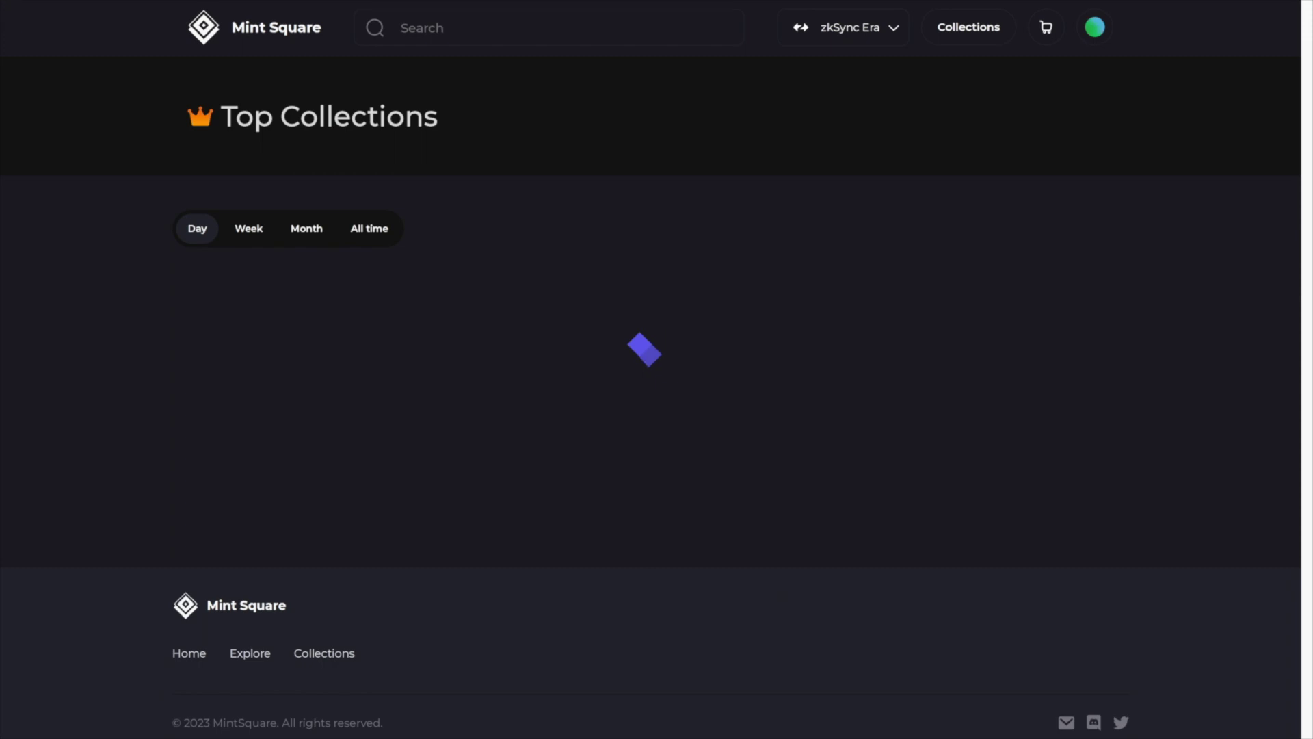
{"action": "scroll", "coordinate": [492, 270], "scroll_direction": "down", "scroll_amount": 1}
{"action": "scroll", "coordinate": [470, 288], "scroll_direction": "up", "scroll_amount": 2}
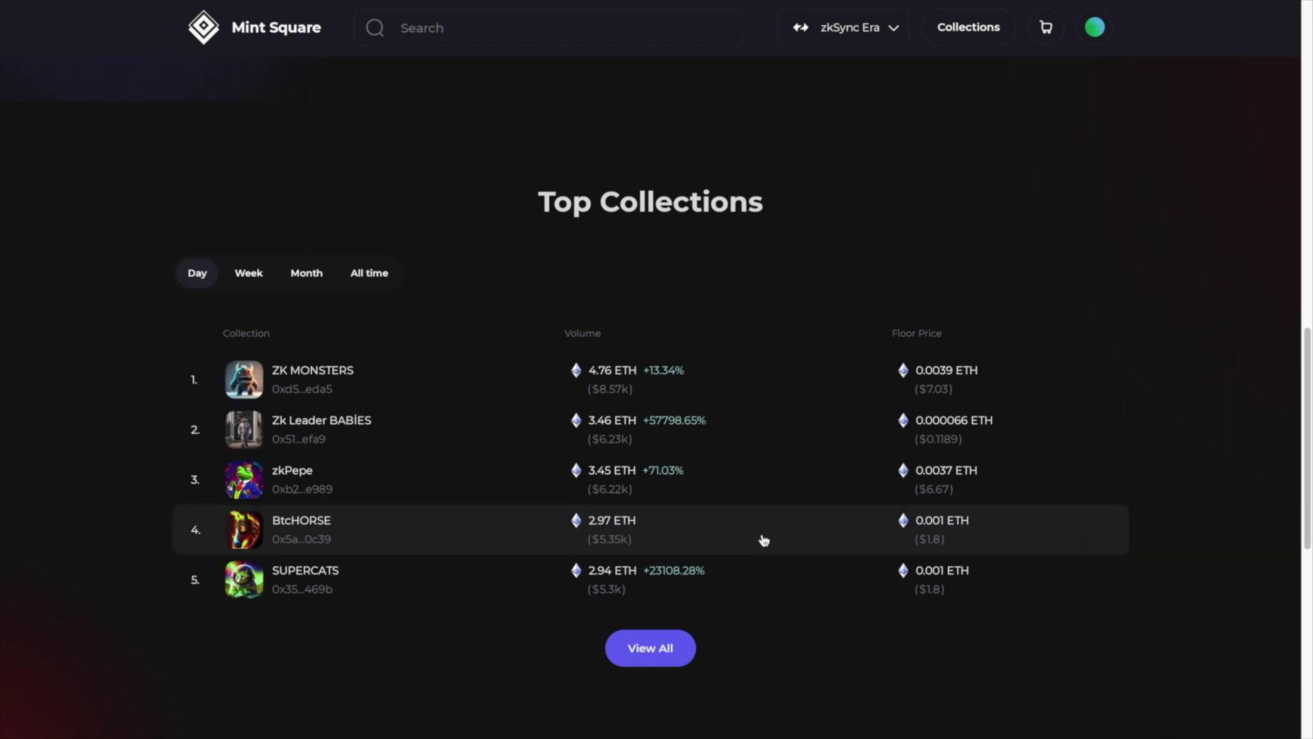
- Open the BtcHORSE collection, showing 999 mints, 259 owners and a 0.001 ETH floor
{"action": "left_click", "coordinate": [936, 542]}
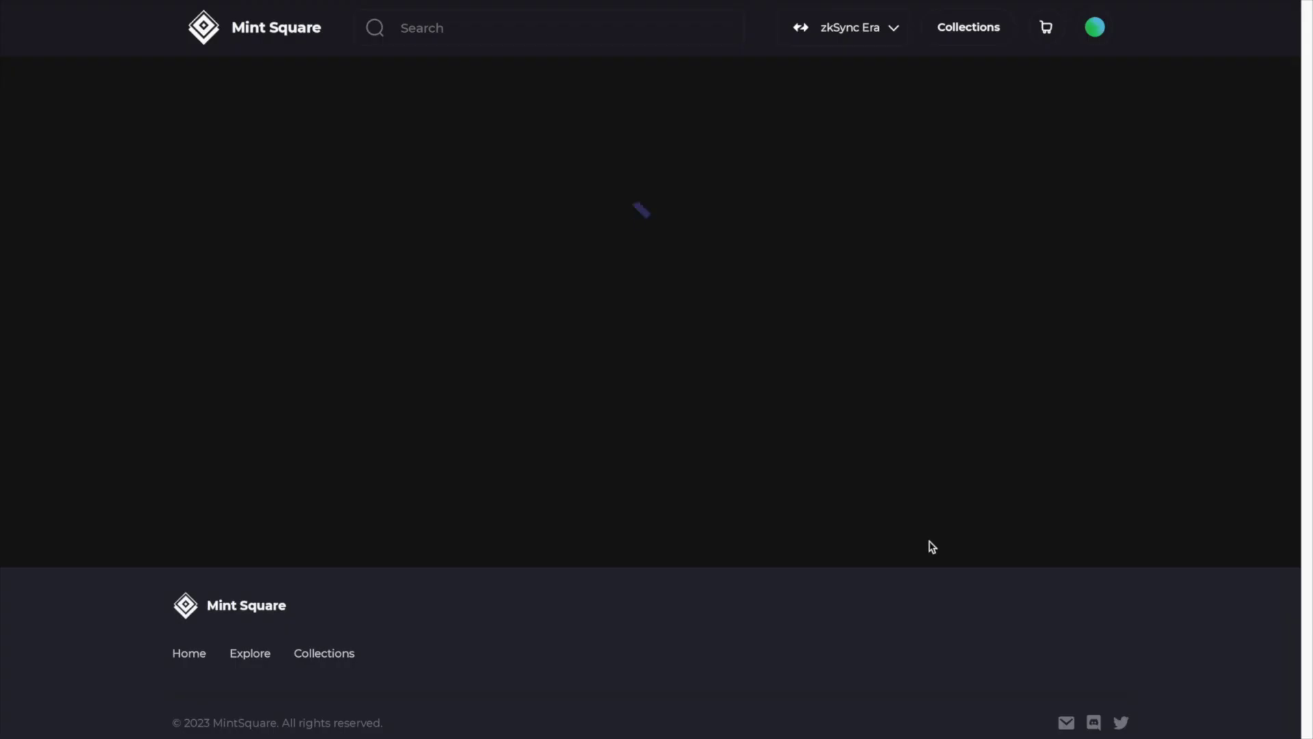
{"action": "scroll", "coordinate": [1050, 629], "scroll_direction": "down", "scroll_amount": 3}
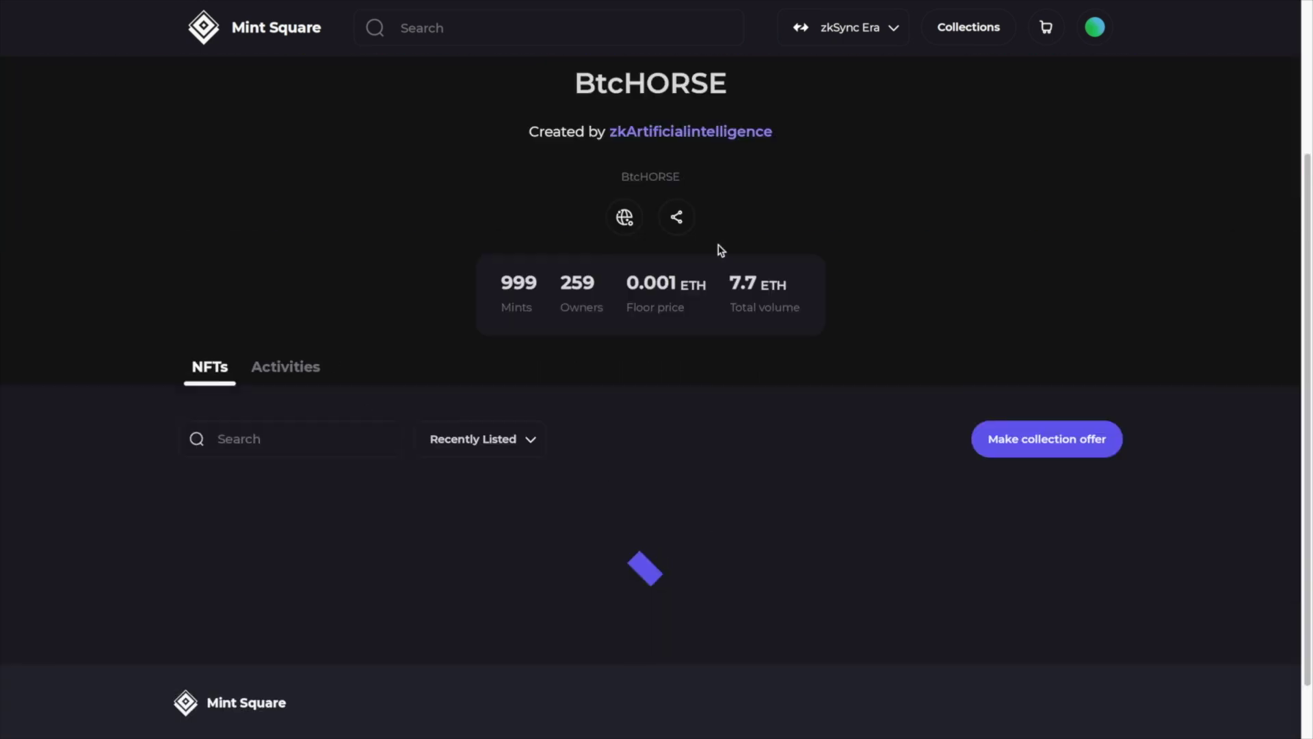
{"action": "scroll", "coordinate": [957, 295], "scroll_direction": "up", "scroll_amount": 3}
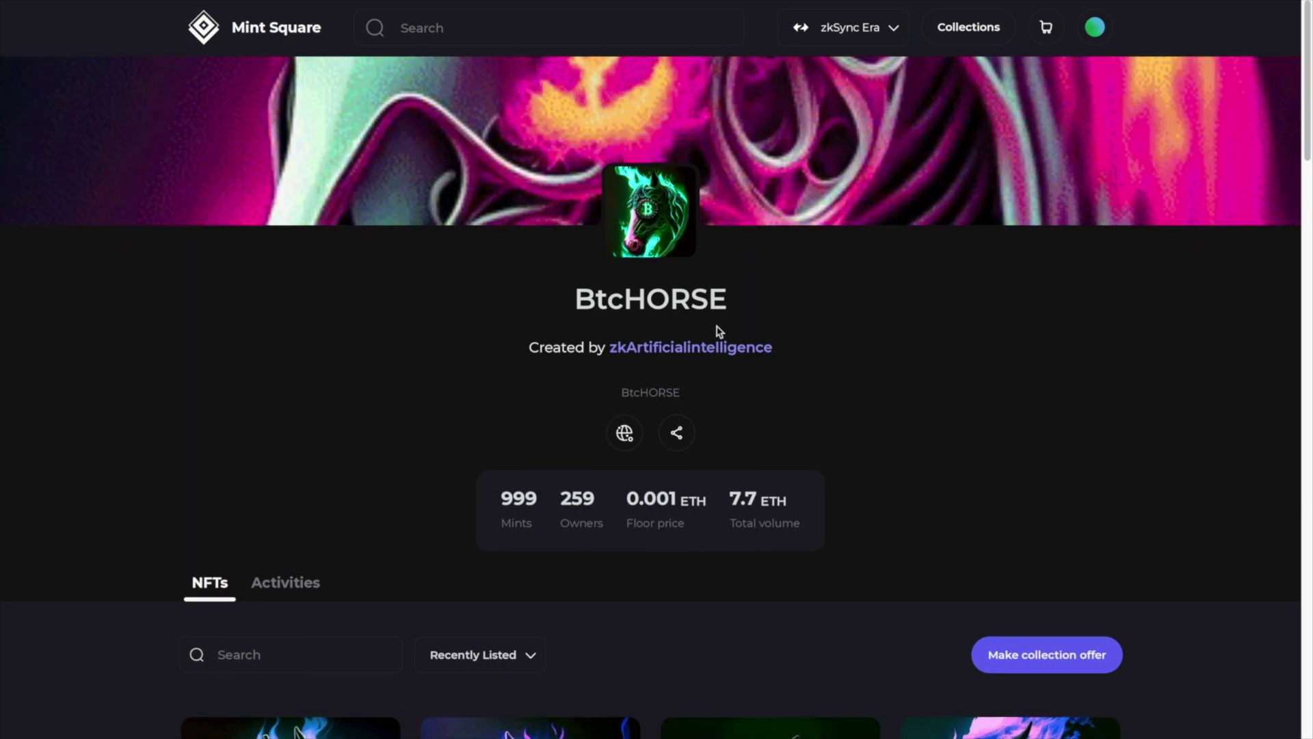
{"action": "scroll", "coordinate": [610, 445], "scroll_direction": "down", "scroll_amount": 9}
{"action": "scroll", "coordinate": [613, 443], "scroll_direction": "up", "scroll_amount": 9}
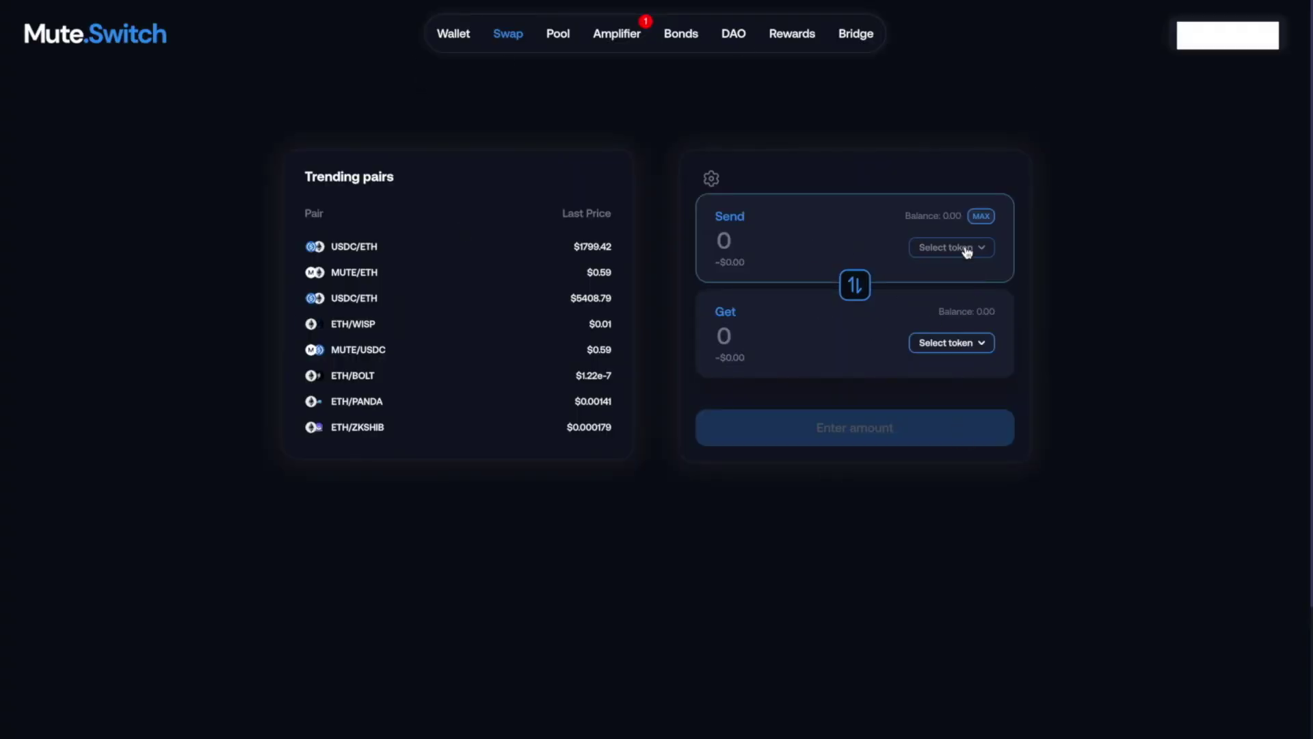
- Submit a 0.001 ETH to USDC swap, reject it in MetaMask, and dismiss the error
{"action": "left_click", "coordinate": [967, 252]}
{"action": "left_click", "coordinate": [652, 292]}
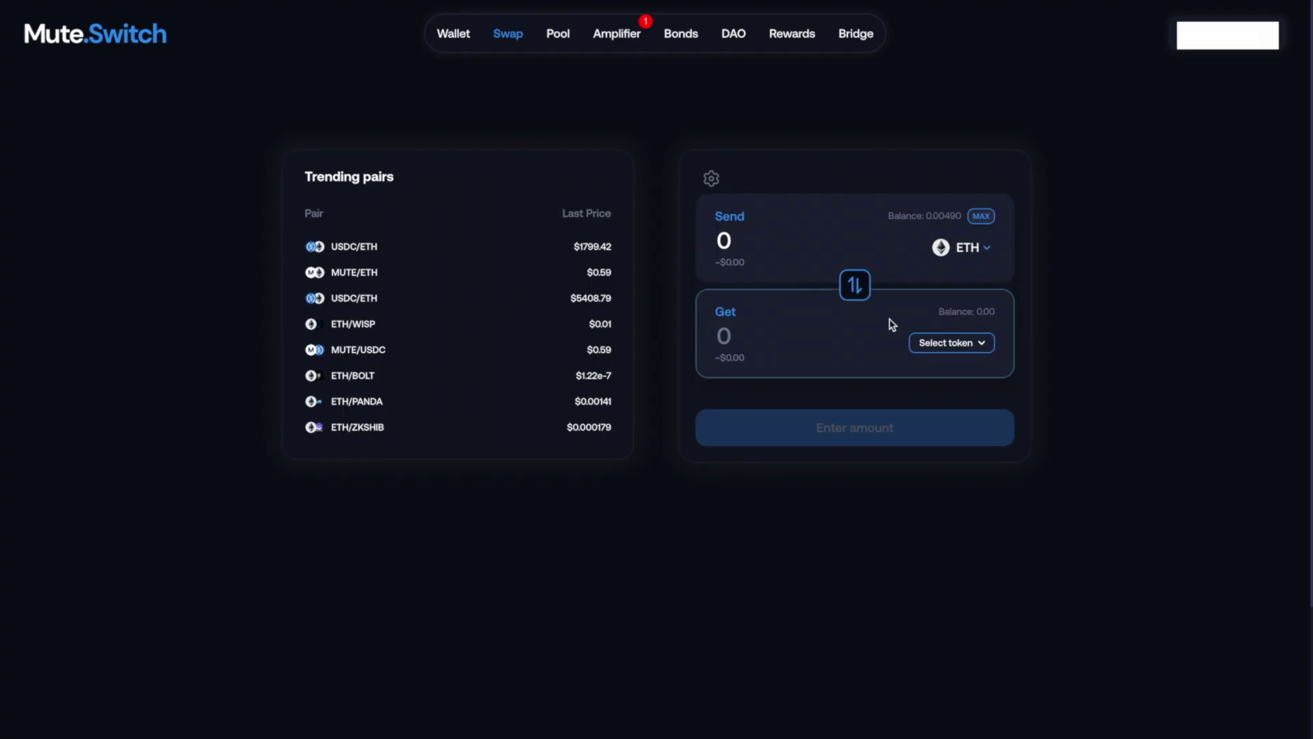
{"action": "left_click", "coordinate": [932, 342]}
{"action": "left_click", "coordinate": [697, 363]}
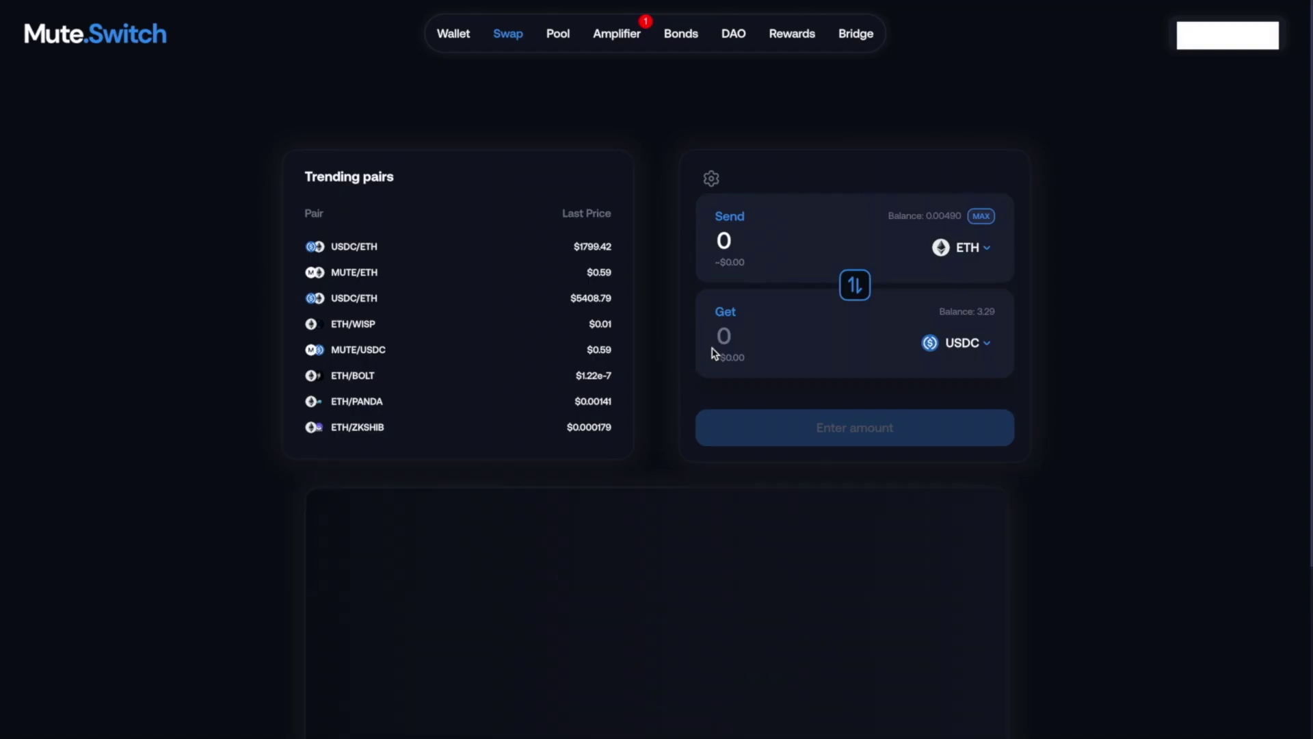
{"action": "left_click", "coordinate": [759, 264]}
{"action": "type", "text": "0.001"}
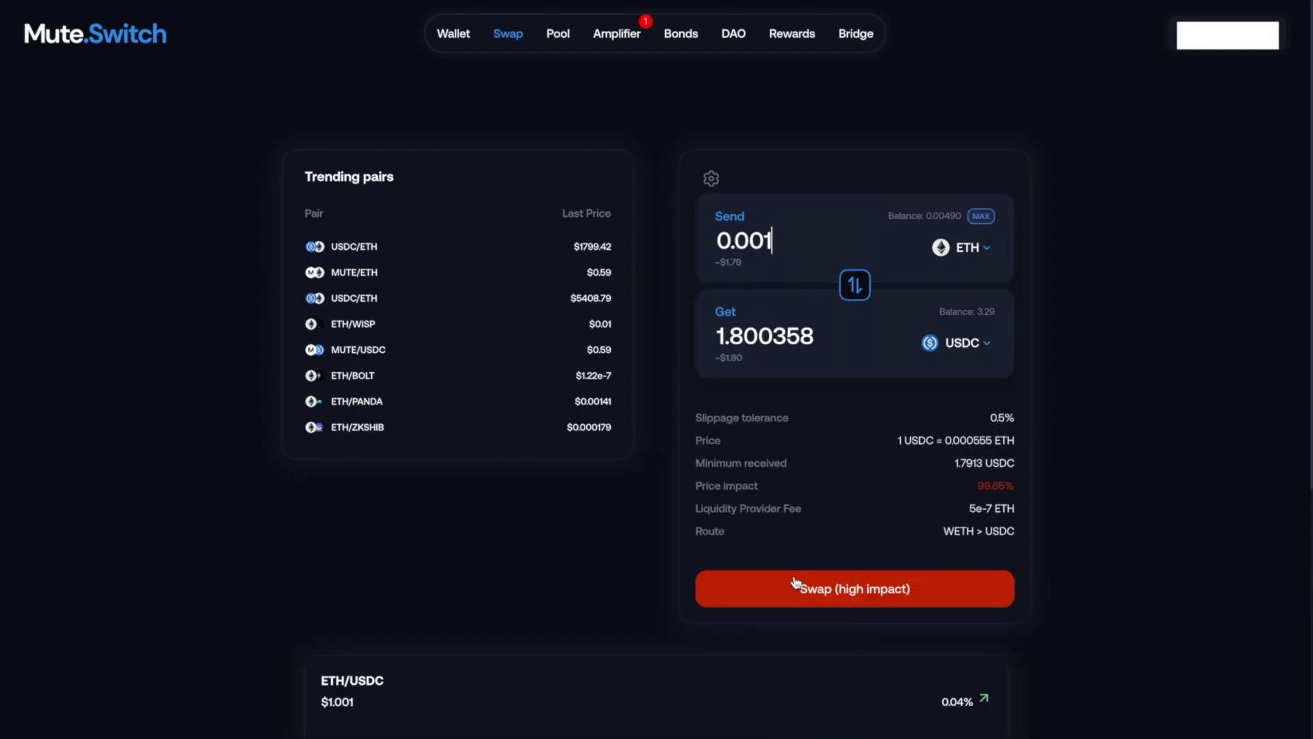
{"action": "left_click", "coordinate": [797, 586]}
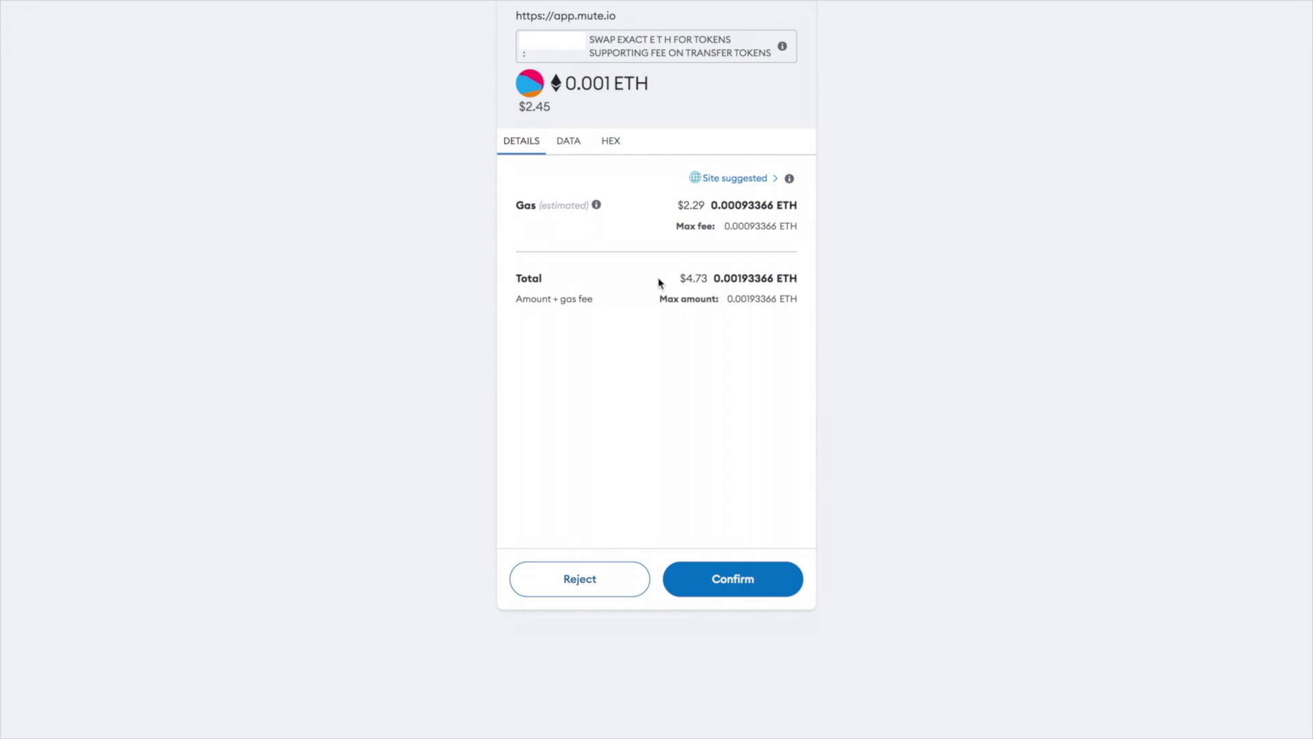
{"action": "left_click", "coordinate": [589, 580]}
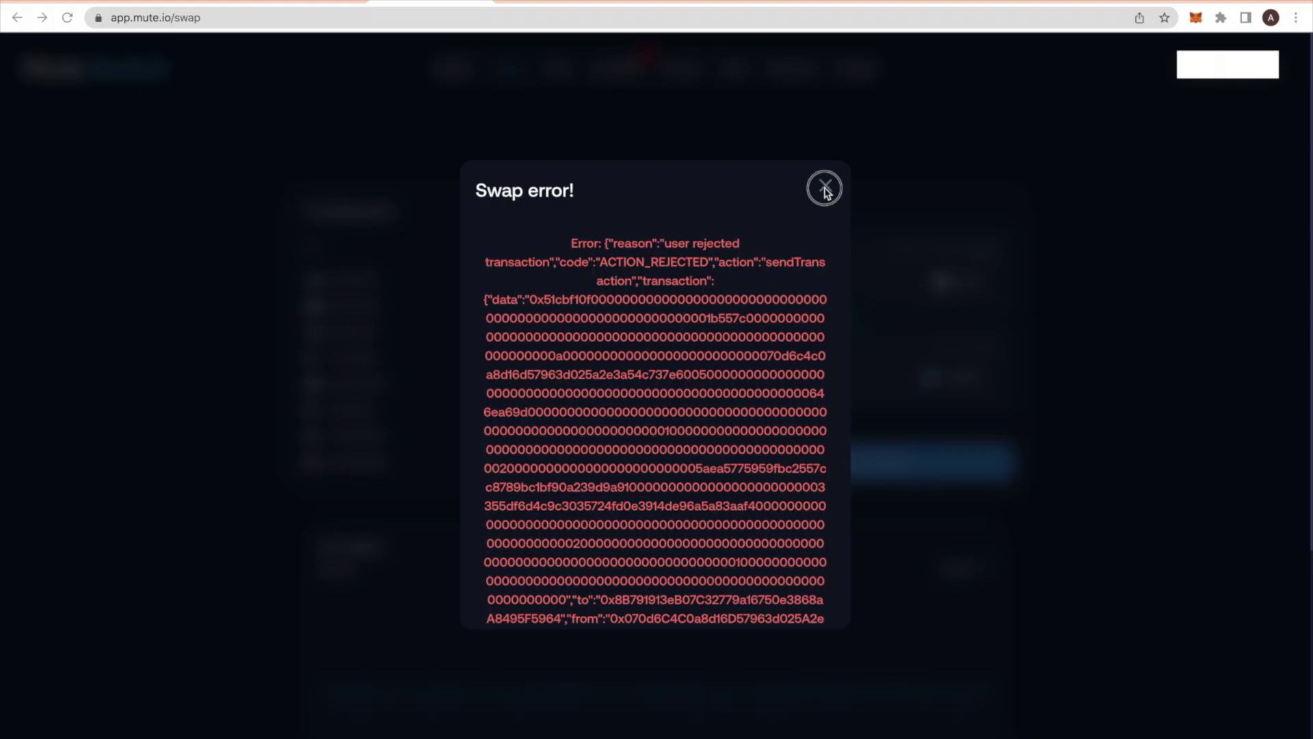
{"action": "left_click", "coordinate": [826, 186]}
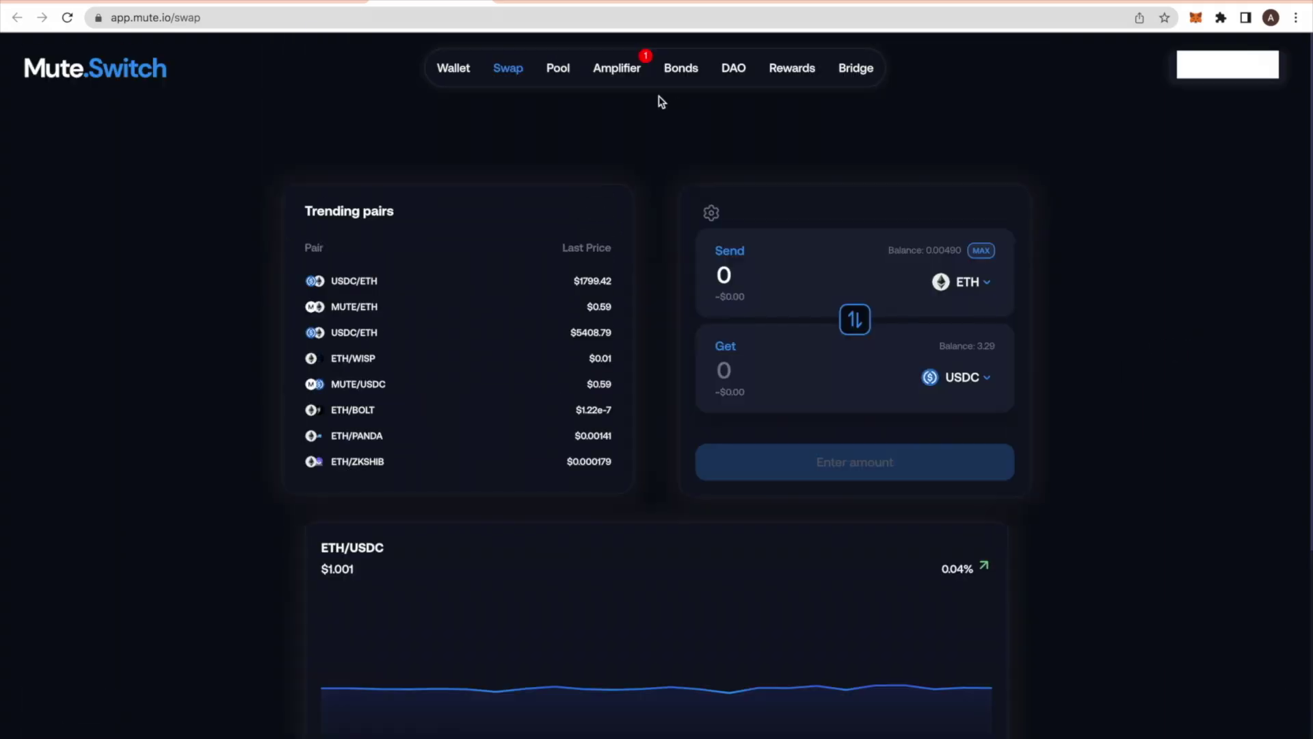
- Browse Mute.Switch's Pool, Amplifier and Bonds pages
{"action": "left_click", "coordinate": [566, 77]}
{"action": "left_click", "coordinate": [619, 72]}
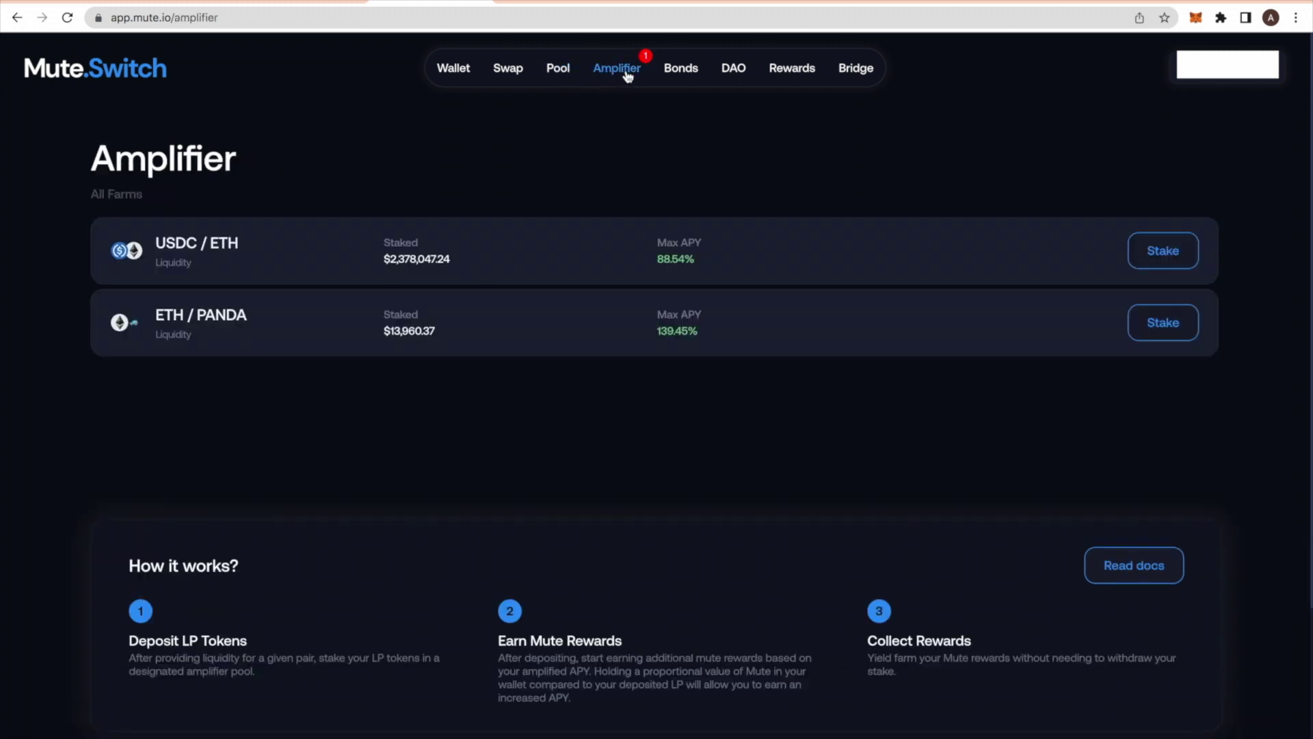
{"action": "left_click", "coordinate": [681, 76]}
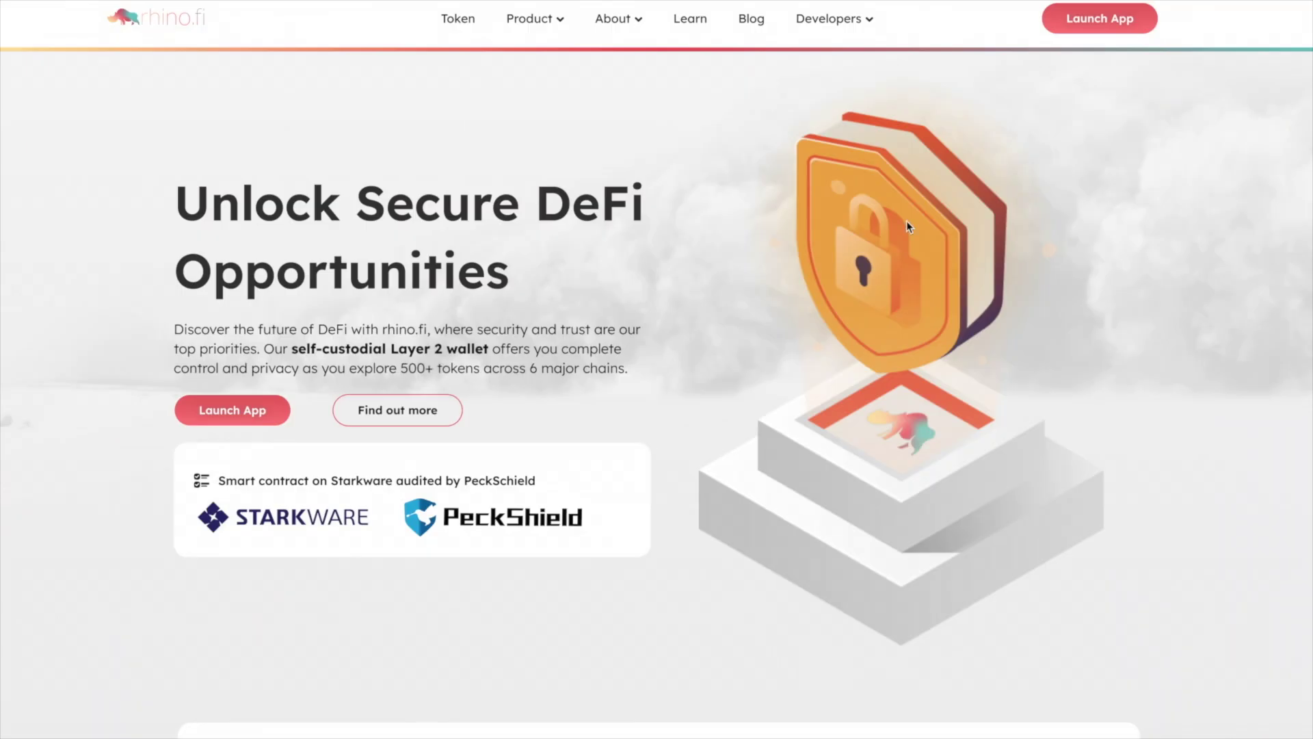
- Launch the rhino.fi app and view its Swap page
{"action": "scroll", "coordinate": [563, 282], "scroll_direction": "down", "scroll_amount": 1}
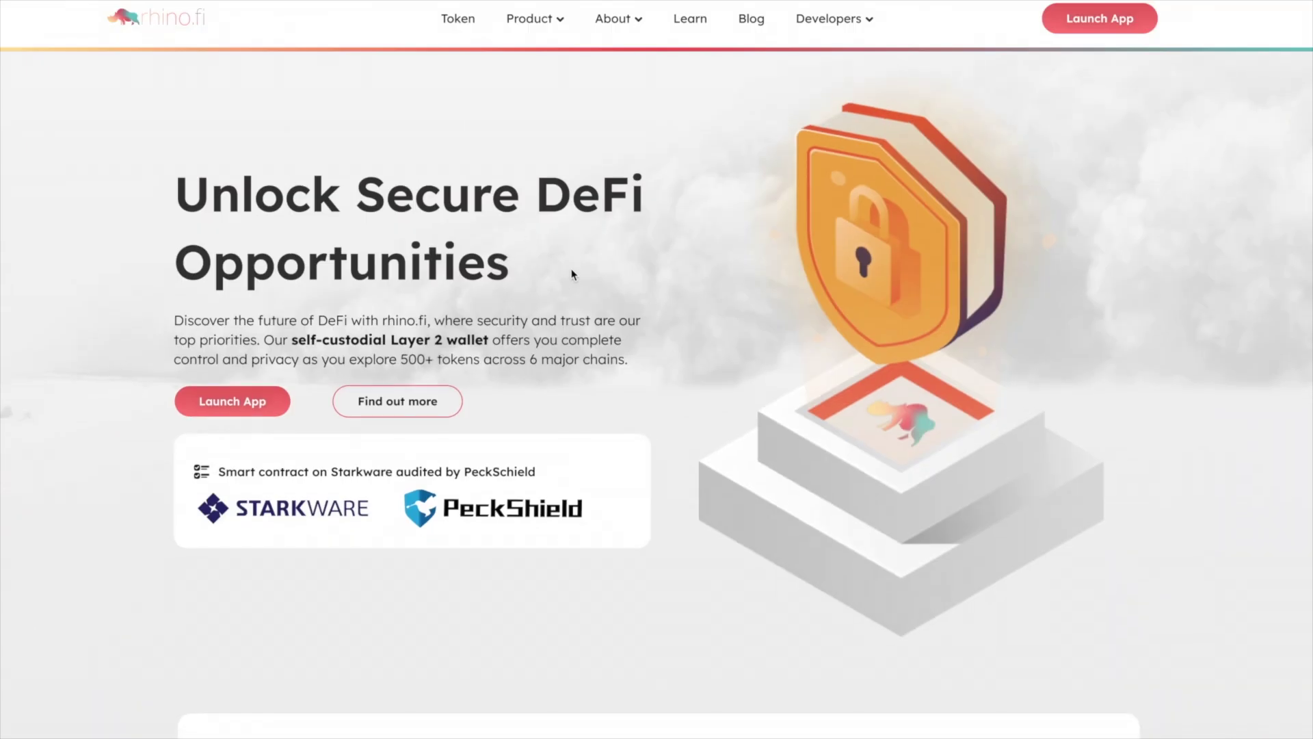
{"action": "left_click", "coordinate": [202, 400]}
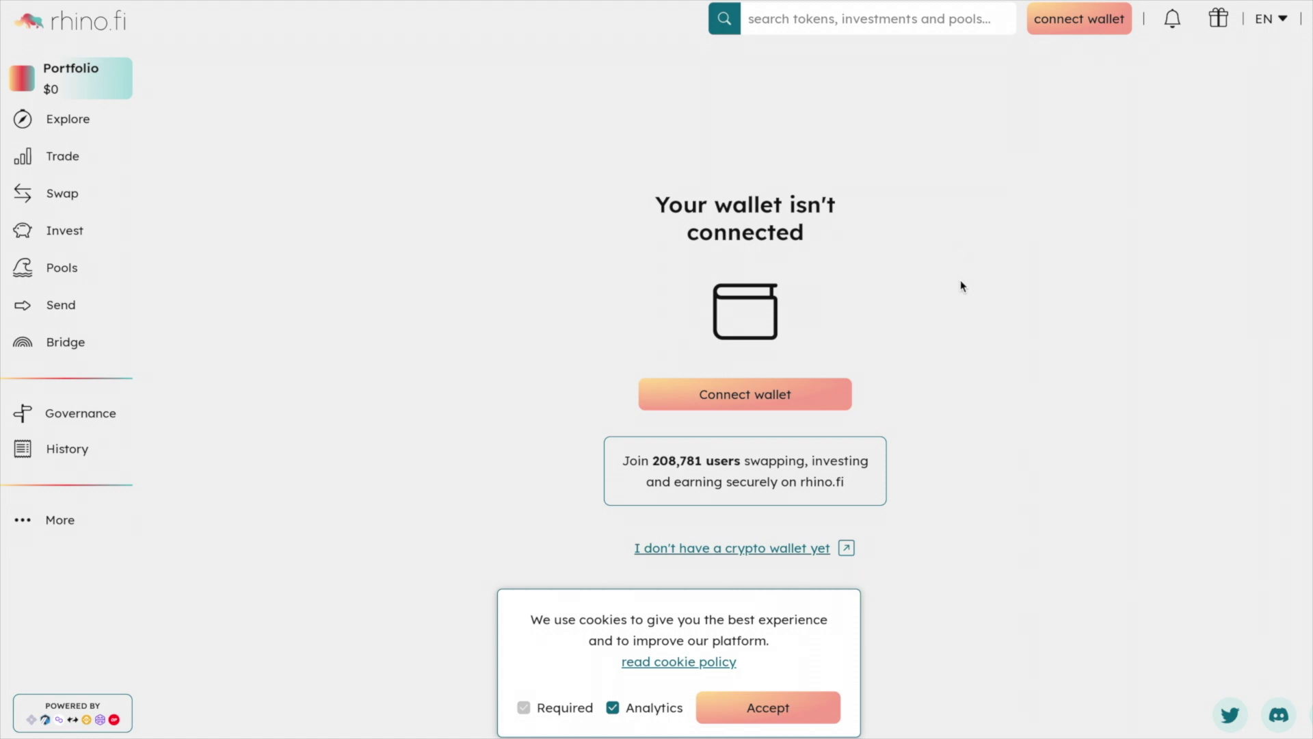
{"action": "left_click", "coordinate": [62, 194]}
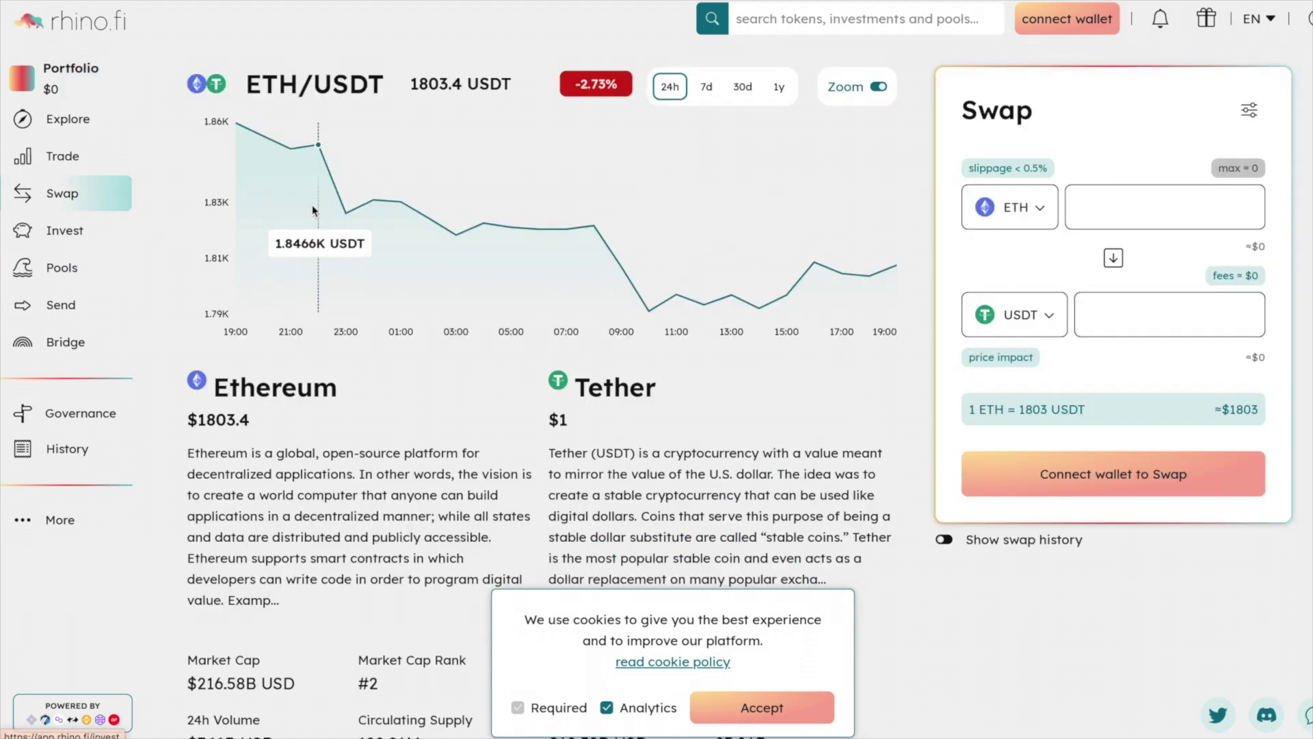
- Set up a bridge from Arbitrum One to Optimism without submitting, then return to Swap
{"action": "left_click", "coordinate": [68, 121]}
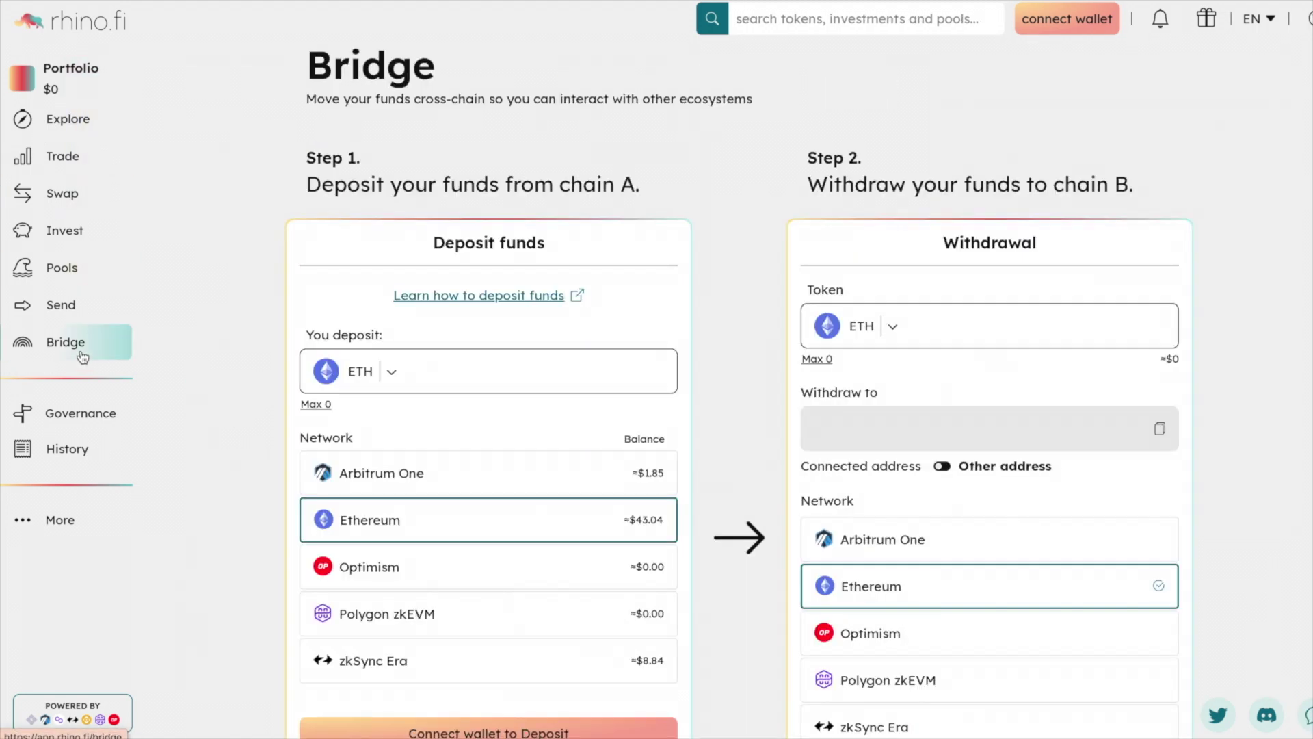
{"action": "scroll", "coordinate": [451, 455], "scroll_direction": "down", "scroll_amount": 1}
{"action": "left_click", "coordinate": [400, 413]}
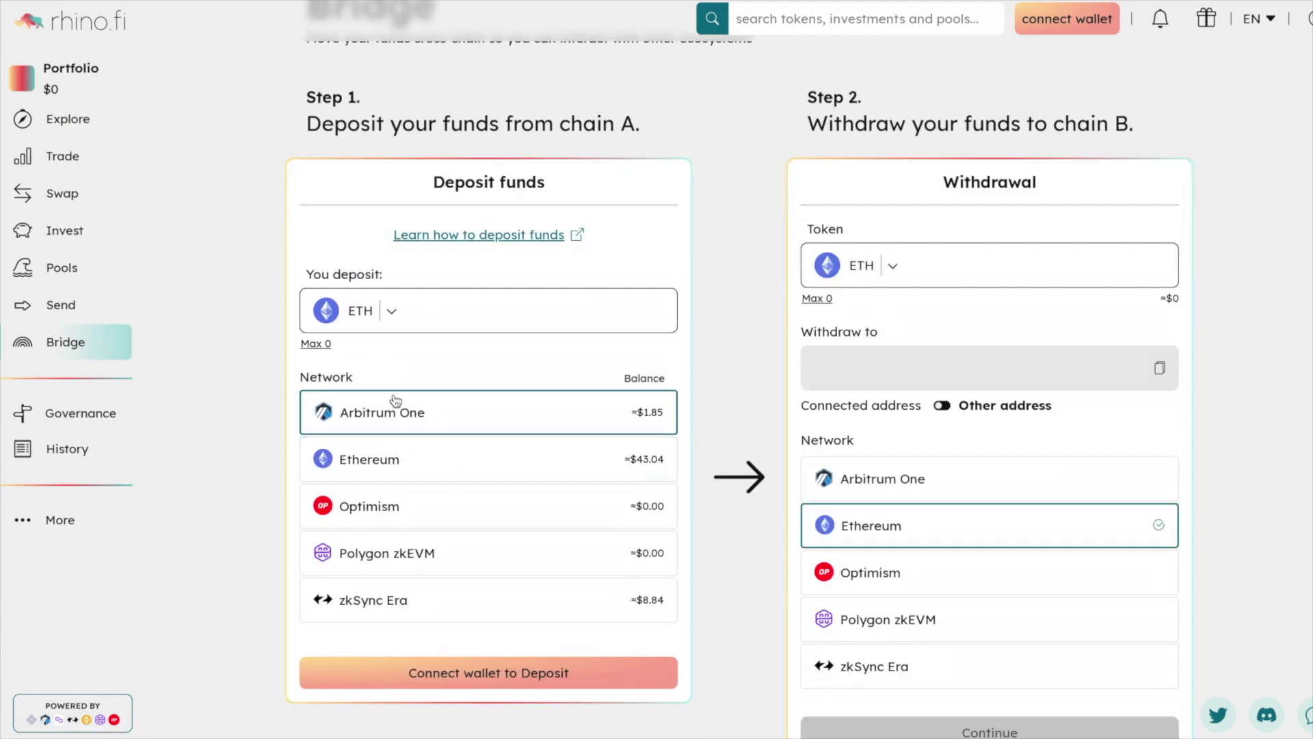
{"action": "left_click", "coordinate": [851, 573]}
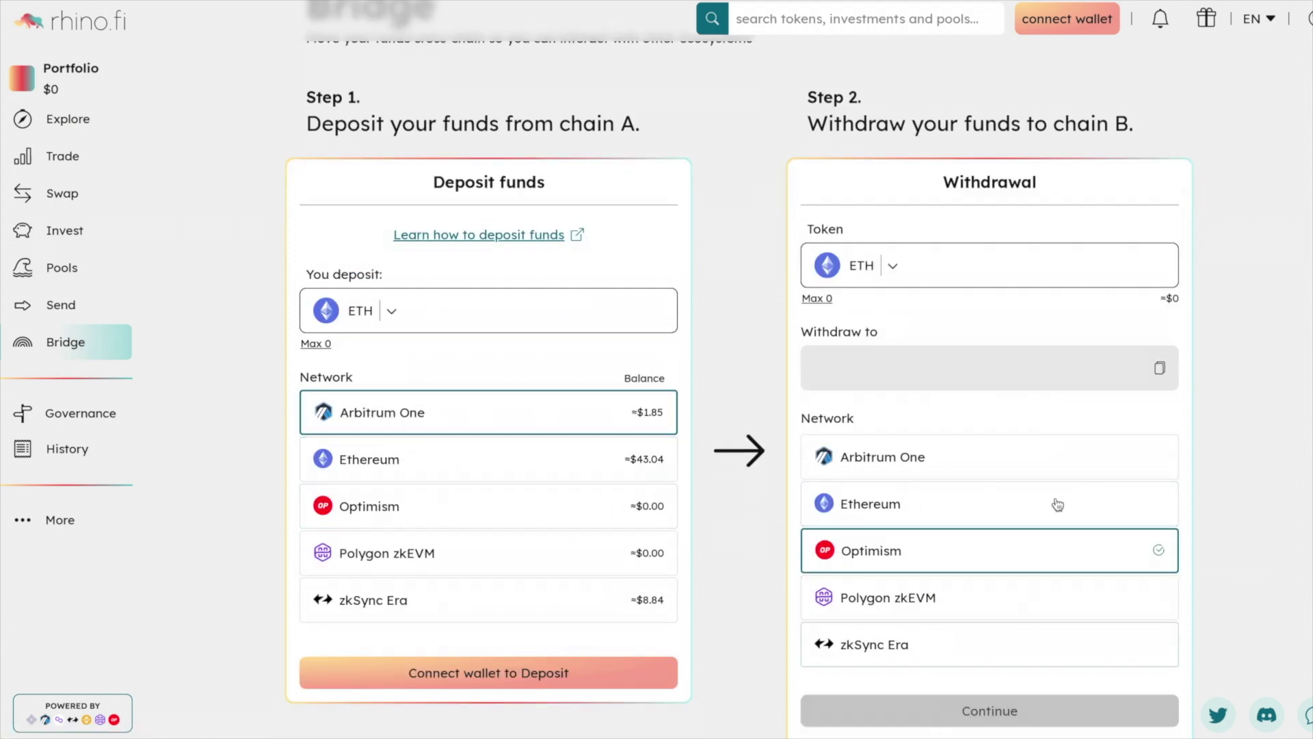
{"action": "scroll", "coordinate": [53, 188], "scroll_direction": "up", "scroll_amount": 1}
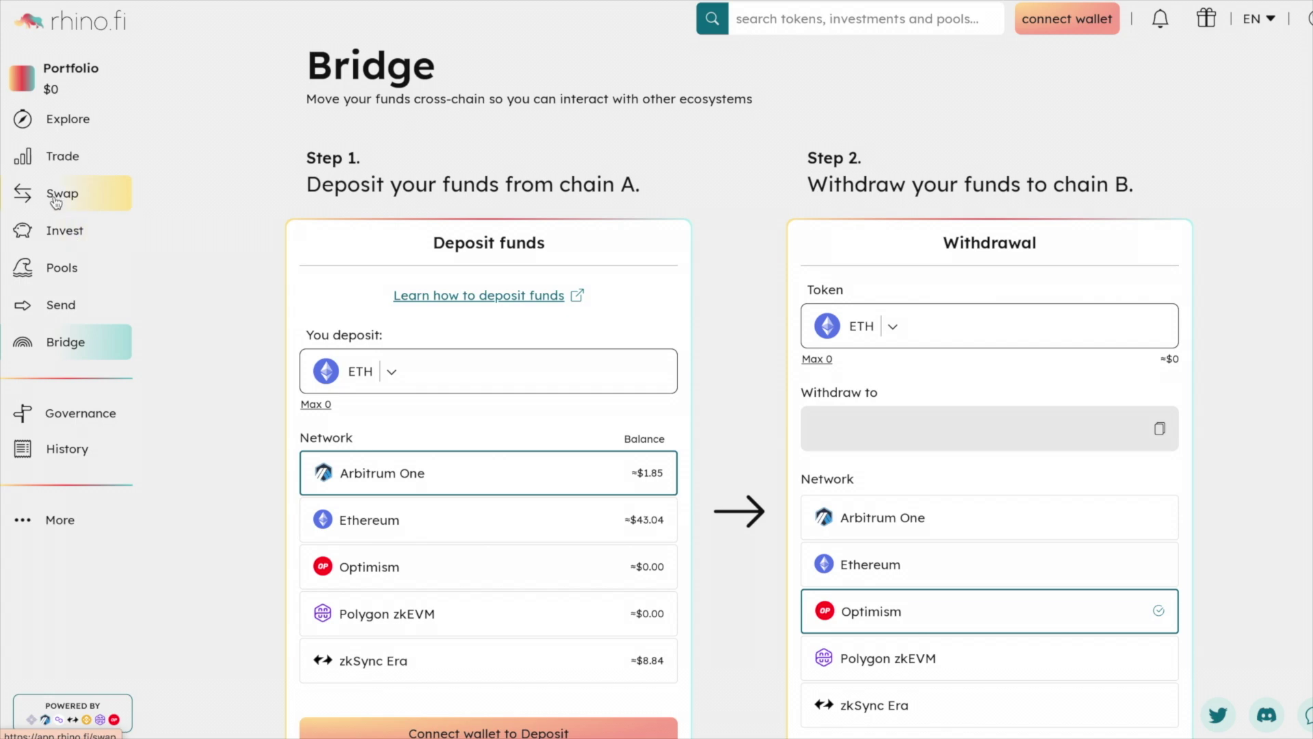
{"action": "left_click", "coordinate": [55, 195]}
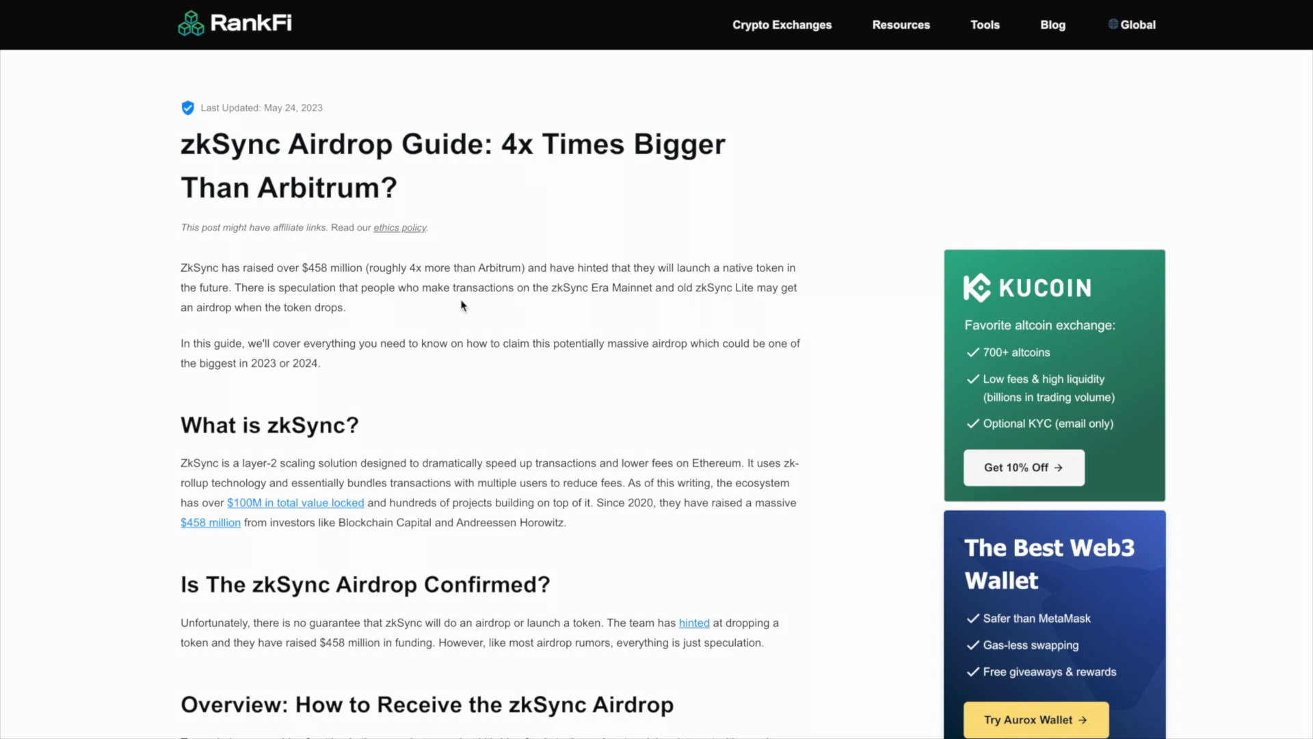
- Highlight the Onchain.Trade, Portal.zksync.io and 'Find all of the zkSync Dapps here' paragraphs in section 5
{"action": "scroll", "coordinate": [592, 296], "scroll_direction": "down", "scroll_amount": 1}
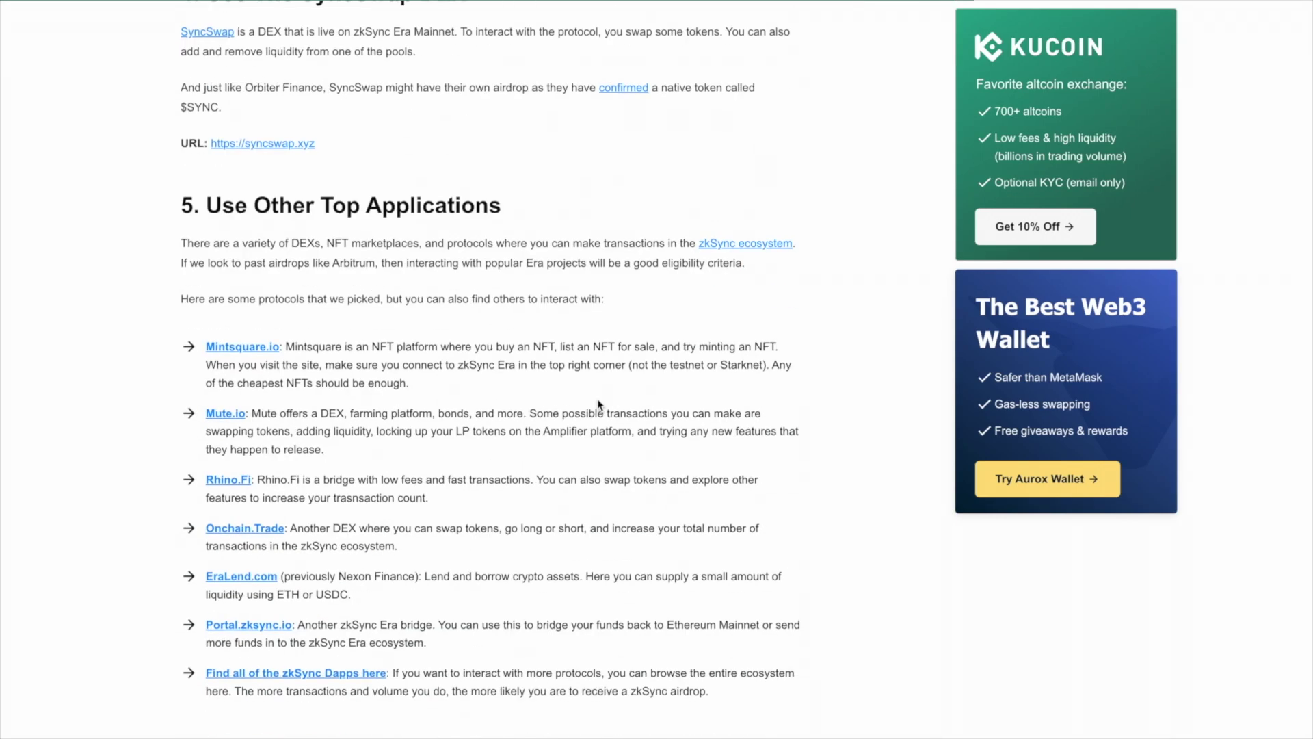
{"action": "scroll", "coordinate": [597, 400], "scroll_direction": "up", "scroll_amount": 2}
{"action": "scroll", "coordinate": [597, 399], "scroll_direction": "down", "scroll_amount": 1}
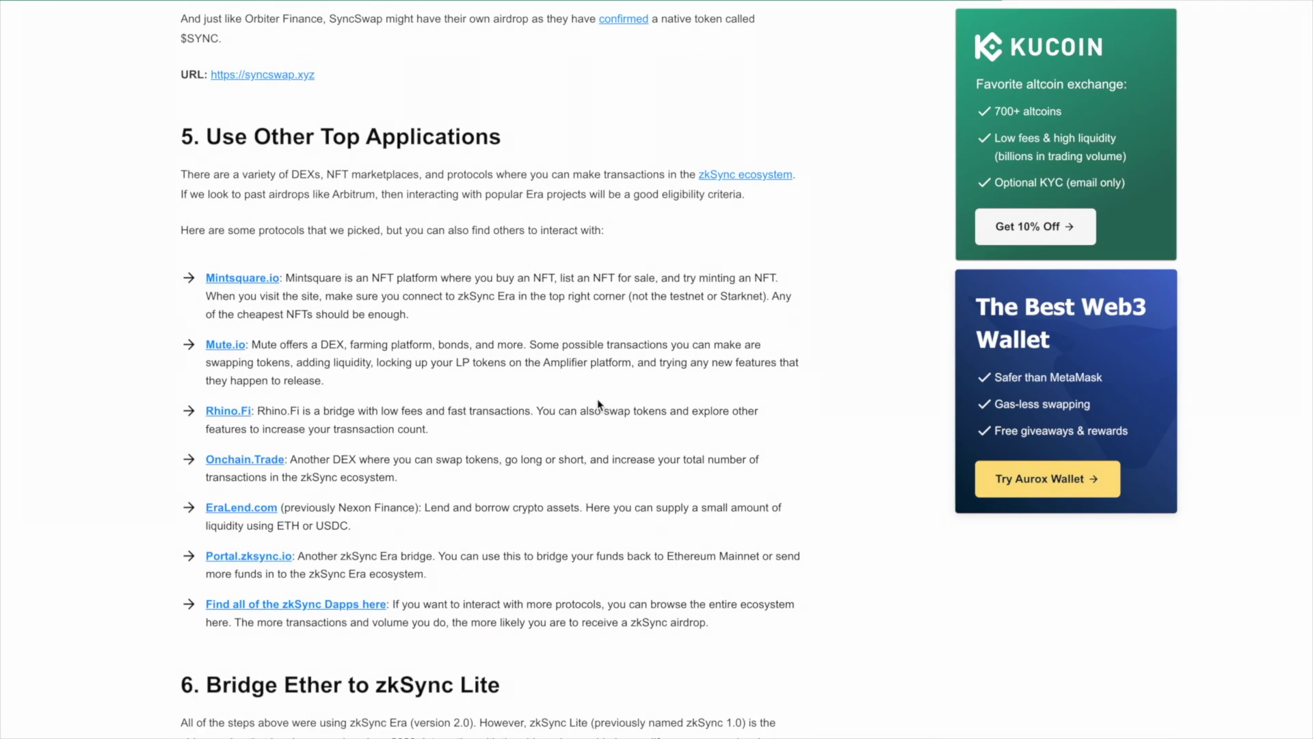
{"action": "scroll", "coordinate": [597, 404], "scroll_direction": "down", "scroll_amount": 1}
{"action": "left_click_drag", "start_coordinate": [701, 556], "coordinate": [239, 409]}
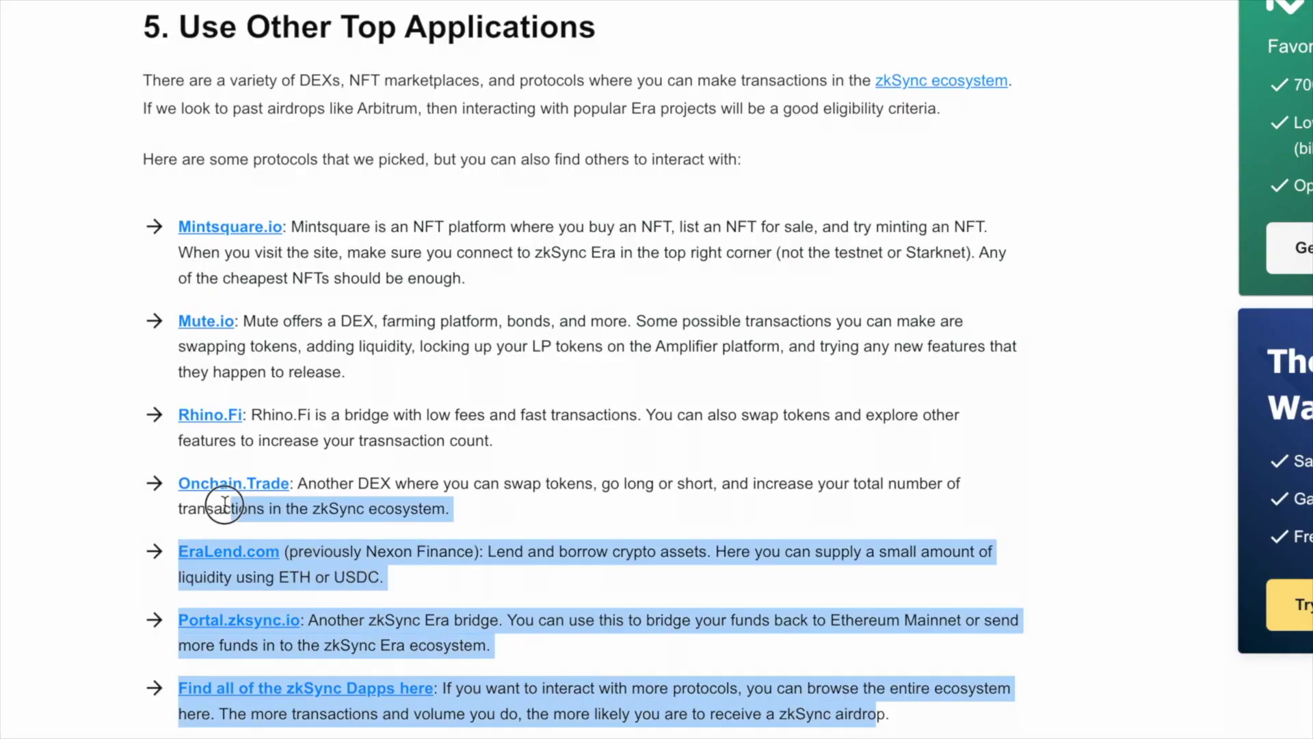
{"action": "left_click_drag", "start_coordinate": [225, 503], "coordinate": [475, 524]}
{"action": "triple_click", "coordinate": [342, 485]}
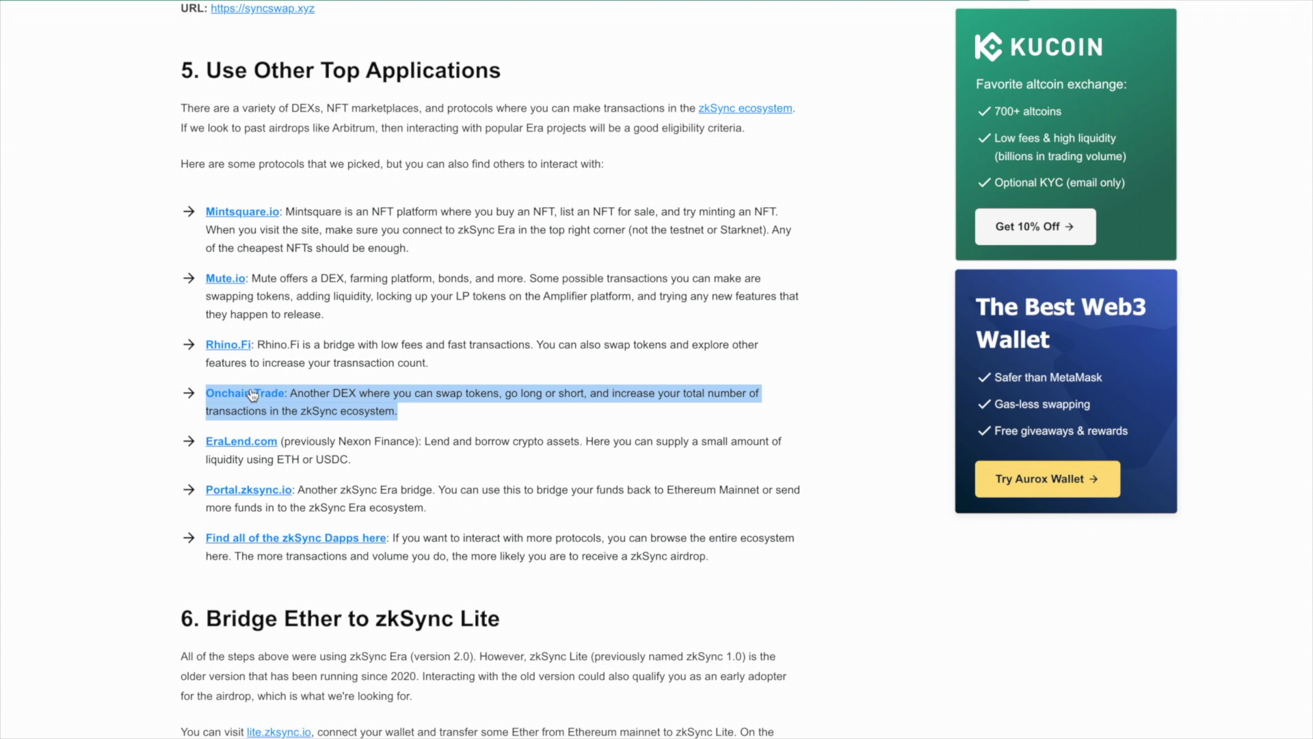
{"action": "left_click", "coordinate": [431, 417]}
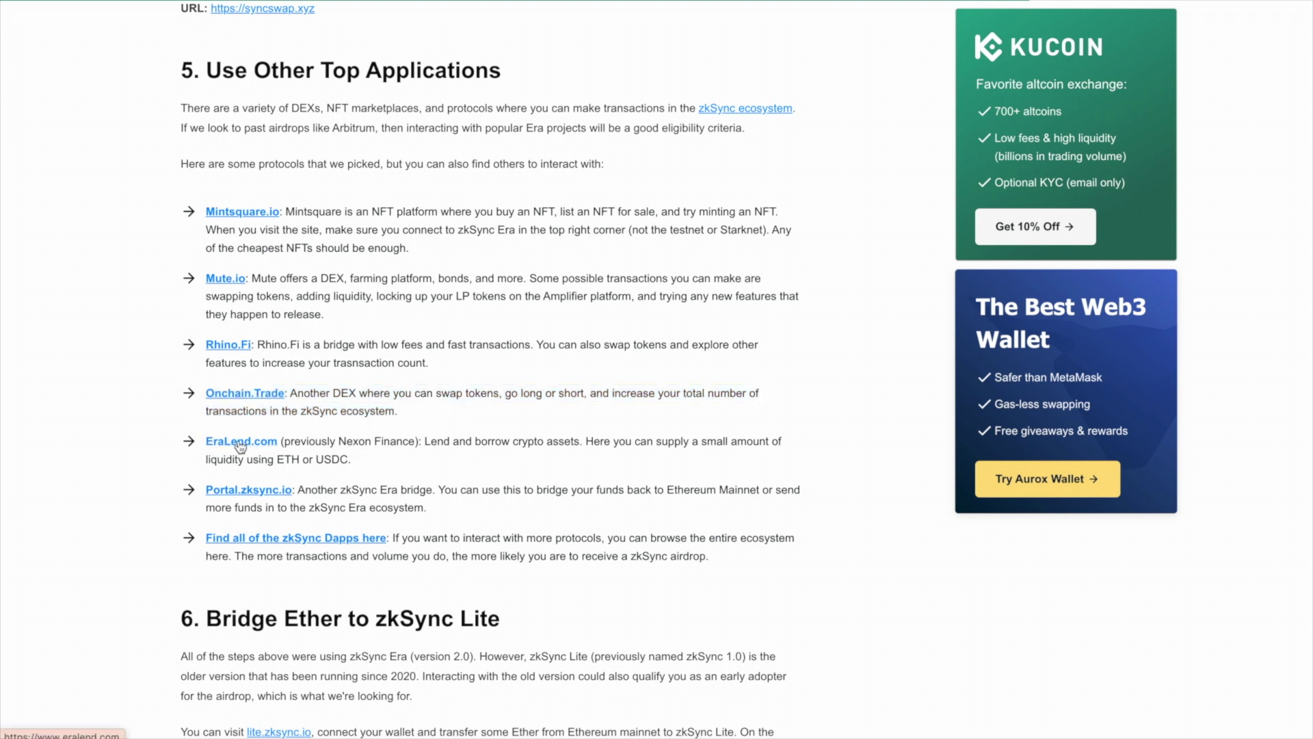
{"action": "triple_click", "coordinate": [327, 490]}
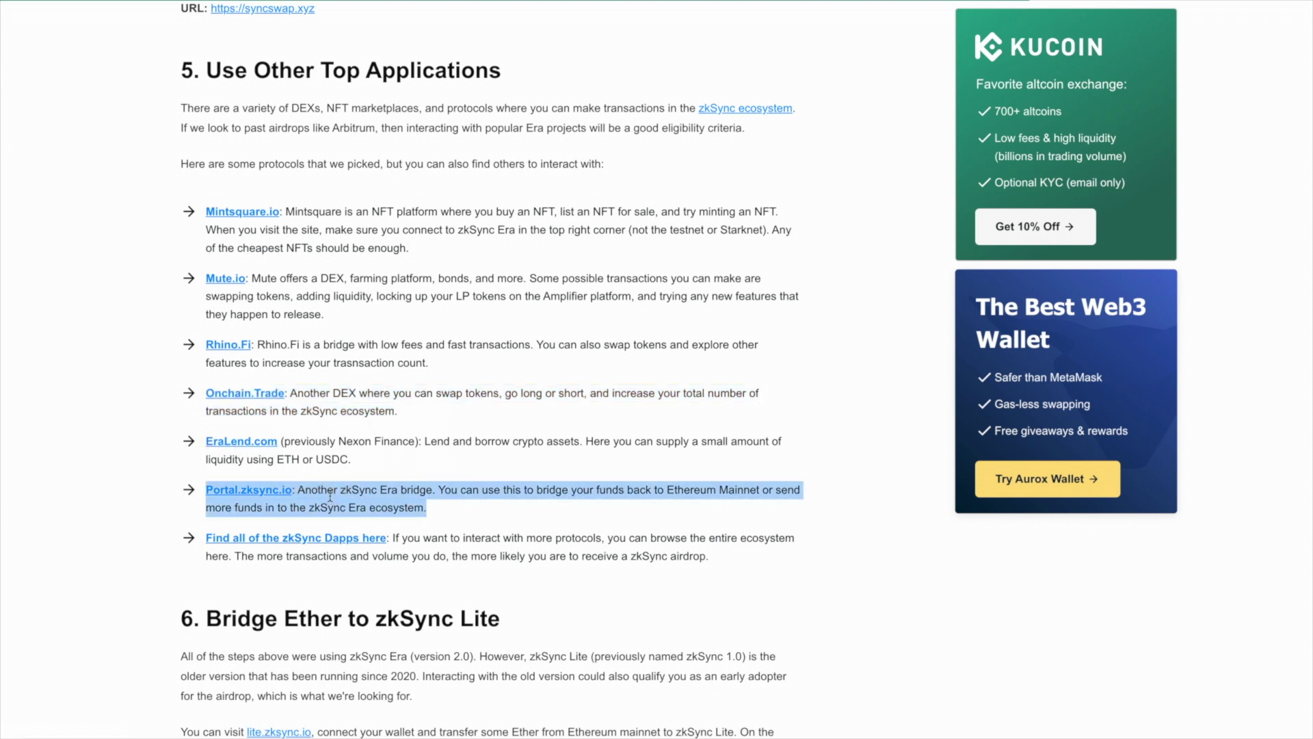
{"action": "left_click", "coordinate": [400, 633]}
{"action": "triple_click", "coordinate": [479, 538]}
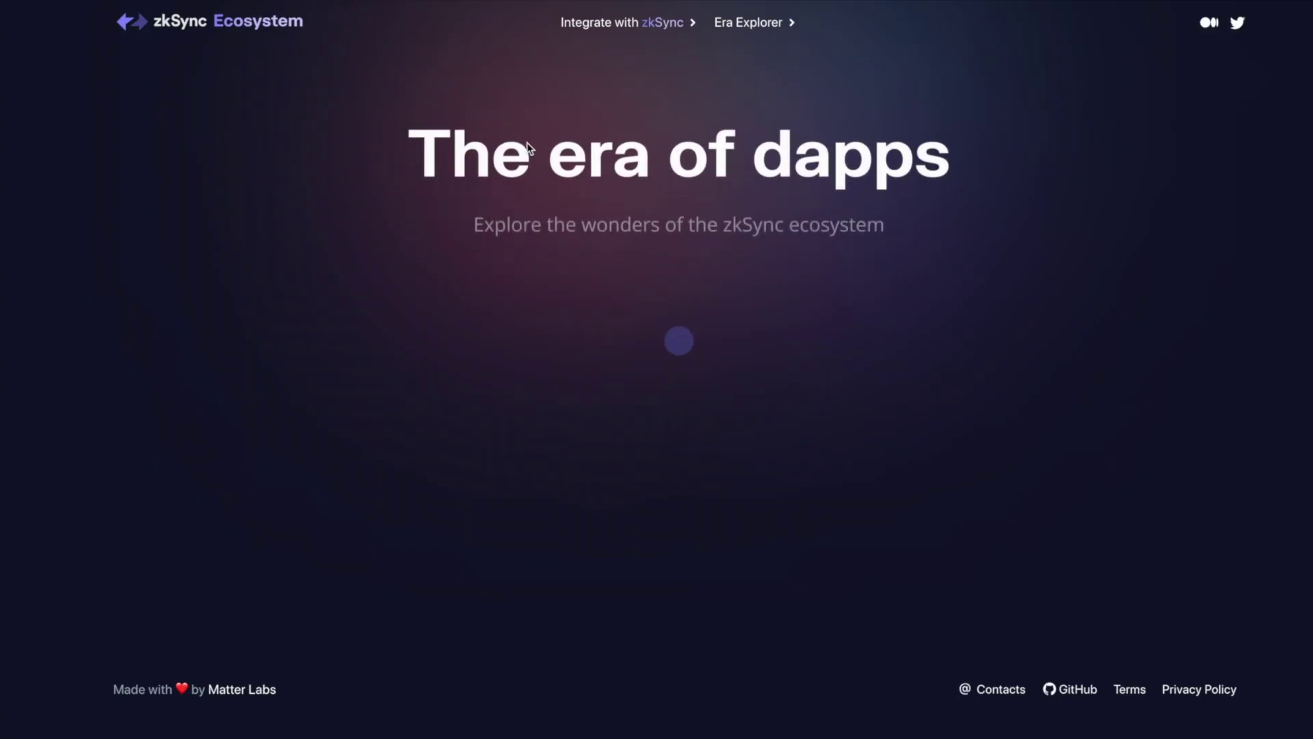
- Scroll through the dapp cards on the zkSync Ecosystem page
{"action": "scroll", "coordinate": [730, 299], "scroll_direction": "down", "scroll_amount": 20}
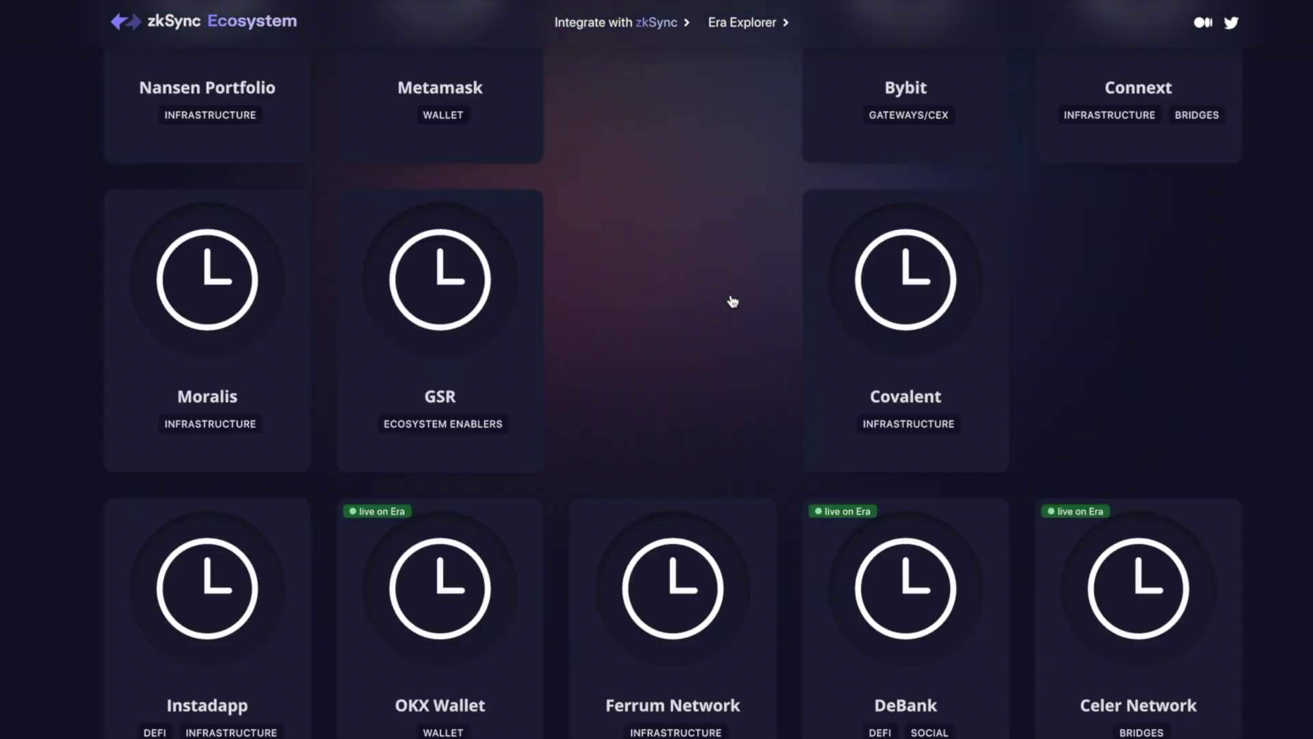
{"action": "scroll", "coordinate": [731, 299], "scroll_direction": "up", "scroll_amount": 20}
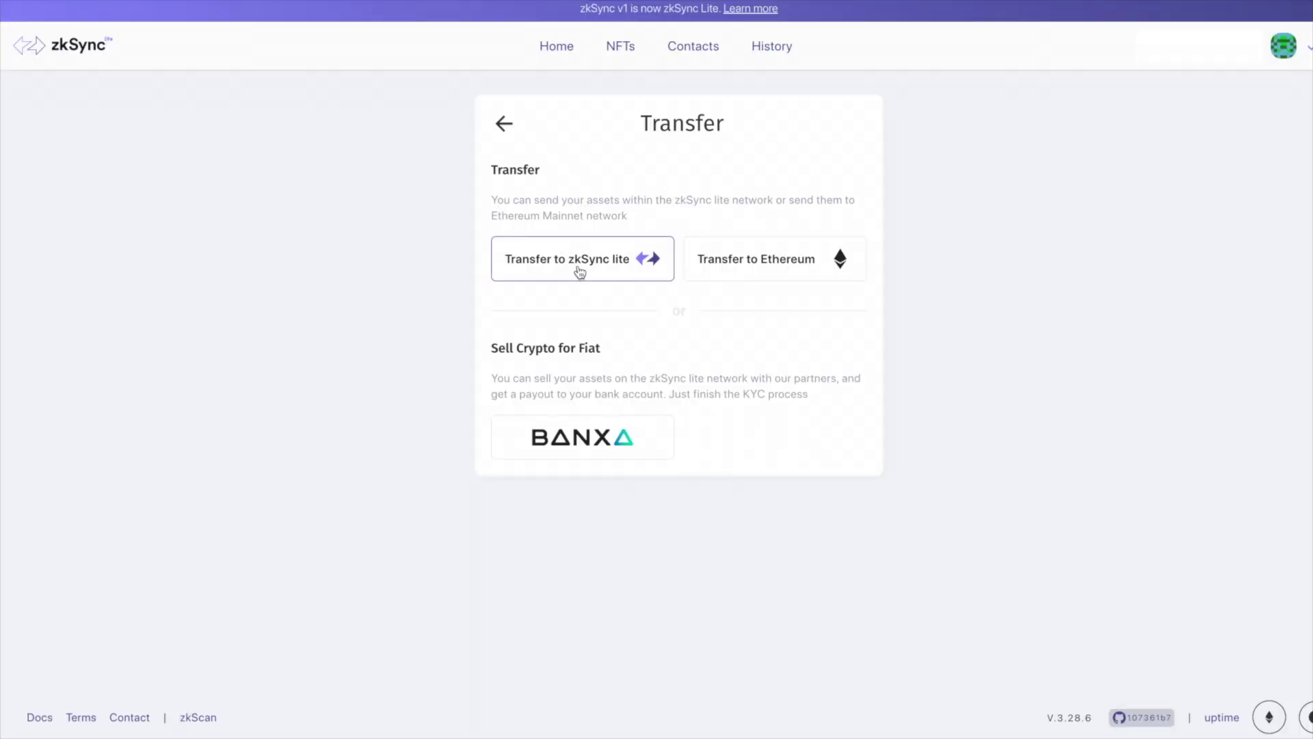
- Open Transfer to zkSync Lite, then view Top up's bridges: LayerSwap, Orbiter, zkSync and ZigZag
{"action": "left_click", "coordinate": [621, 275]}
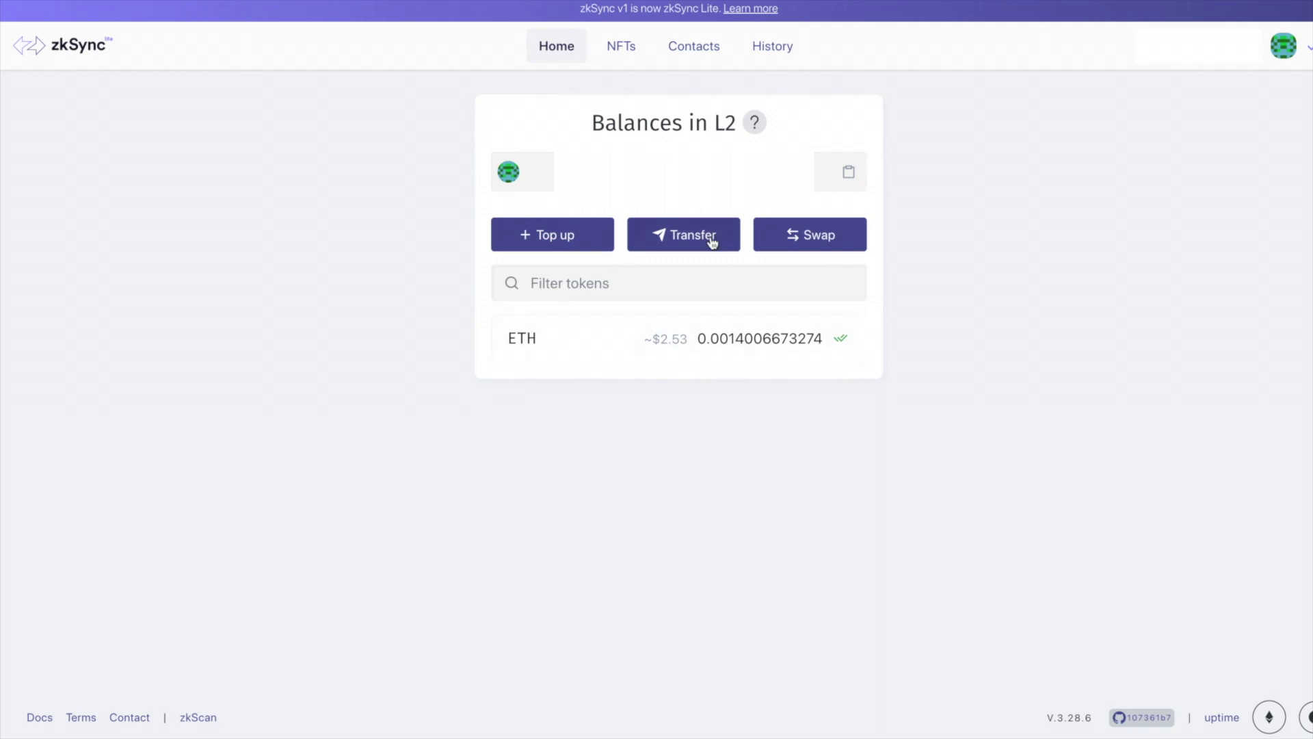
{"action": "left_click", "coordinate": [574, 244]}
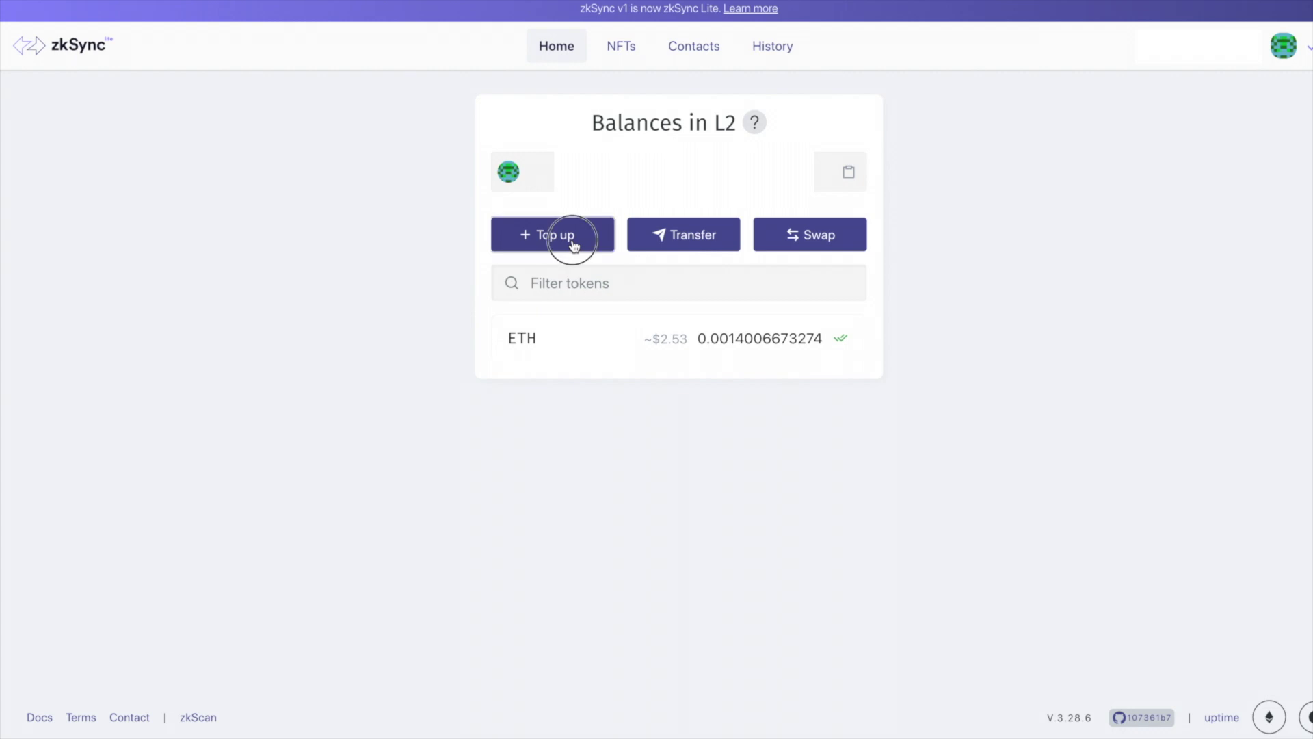
{"action": "scroll", "coordinate": [617, 565], "scroll_direction": "down", "scroll_amount": 2}
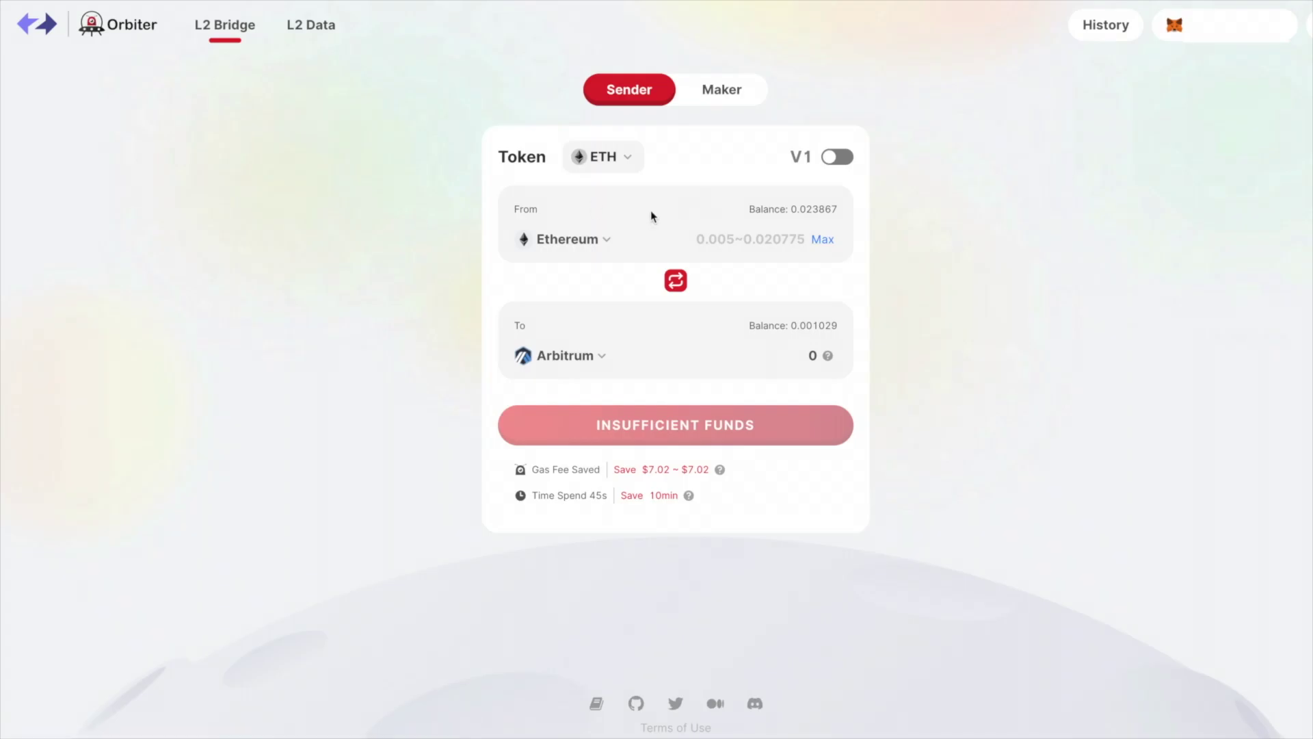
- Set Orbiter's bridge to send ETH from zkSync Era to zkSync Lite
{"action": "left_click", "coordinate": [581, 244]}
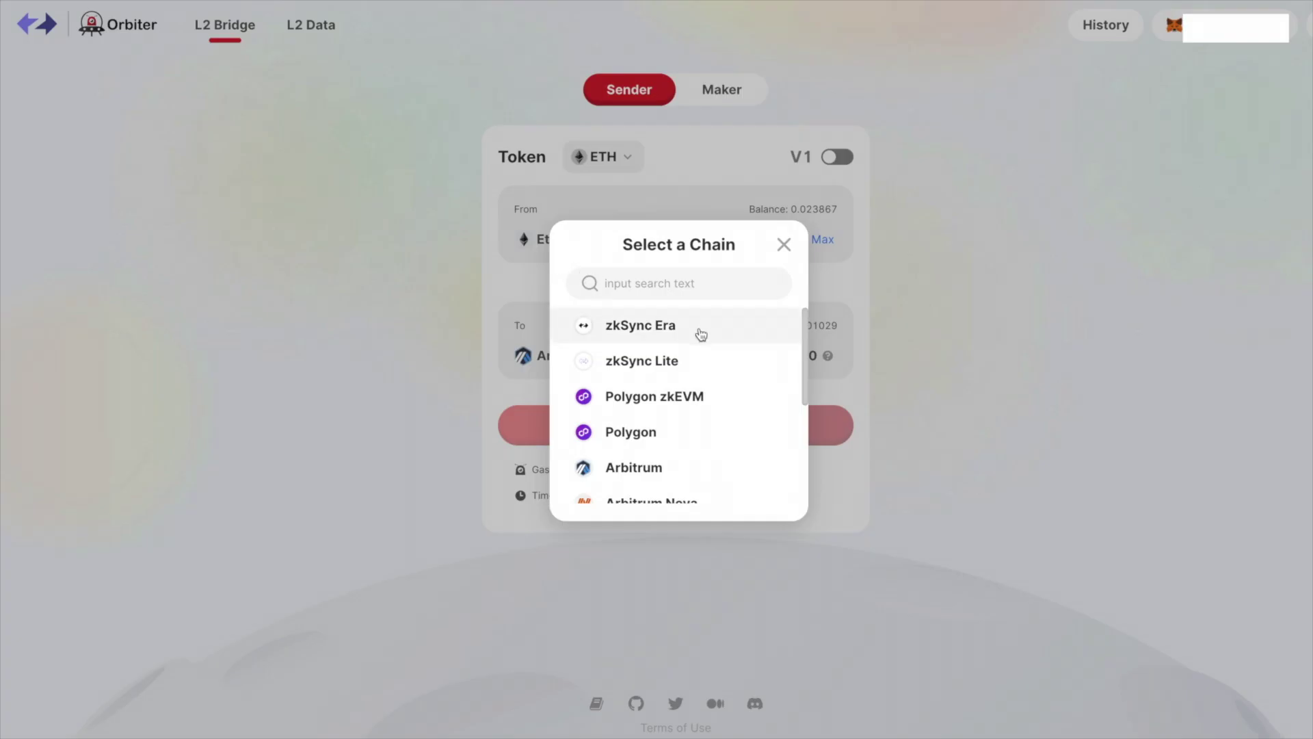
{"action": "scroll", "coordinate": [643, 466], "scroll_direction": "down", "scroll_amount": 3}
{"action": "scroll", "coordinate": [646, 465], "scroll_direction": "up", "scroll_amount": 3}
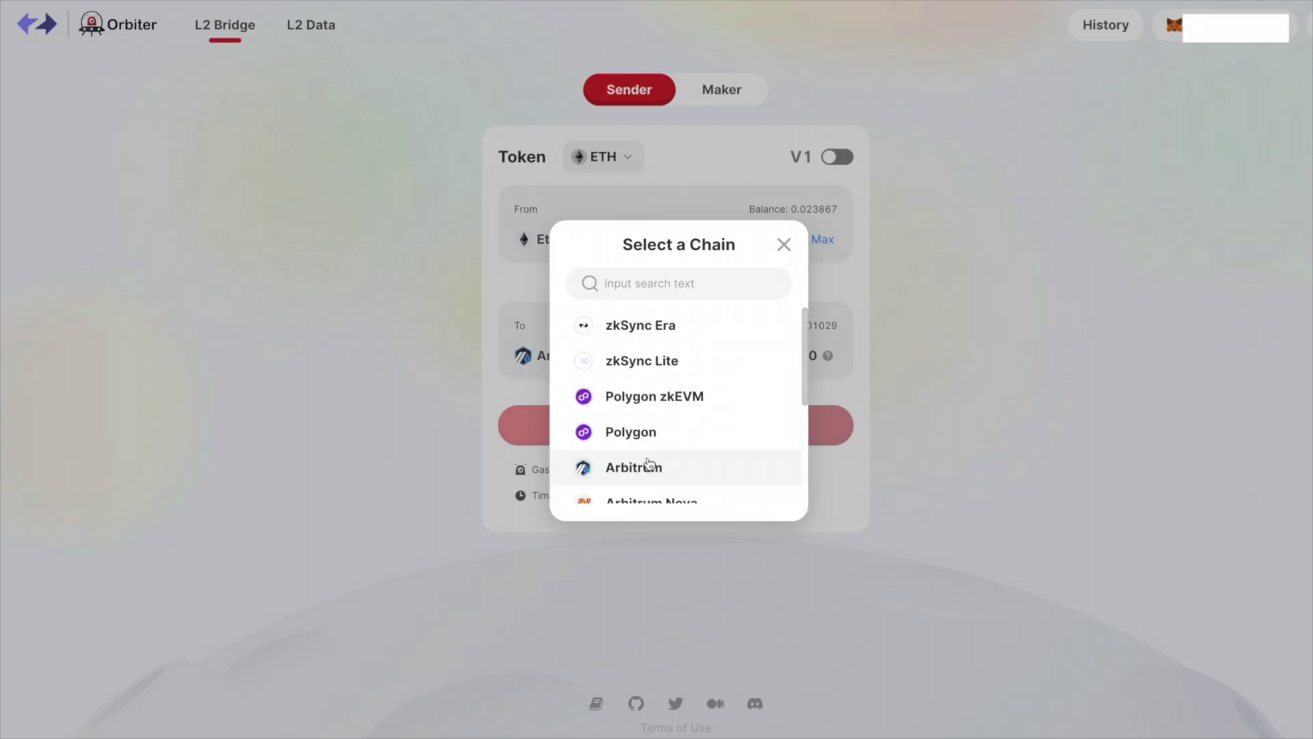
{"action": "left_click", "coordinate": [660, 326]}
{"action": "left_click", "coordinate": [595, 355]}
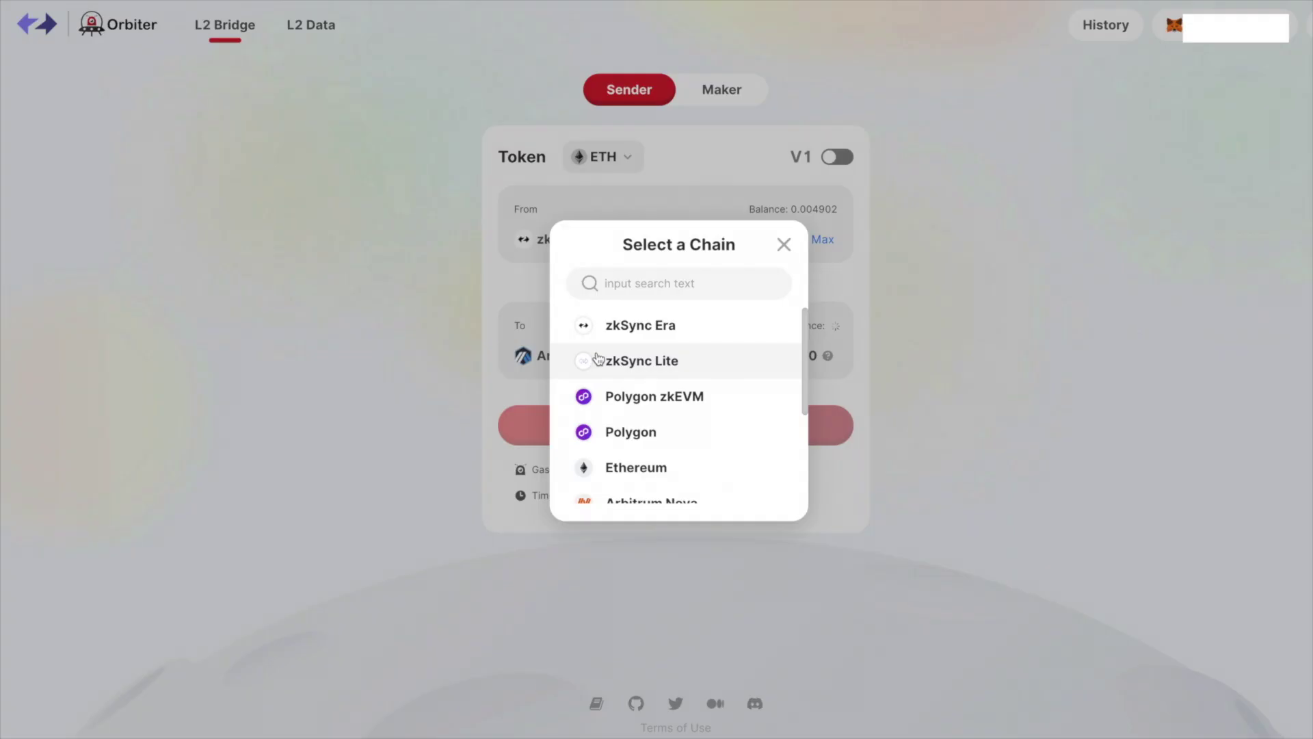
{"action": "left_click", "coordinate": [599, 359]}
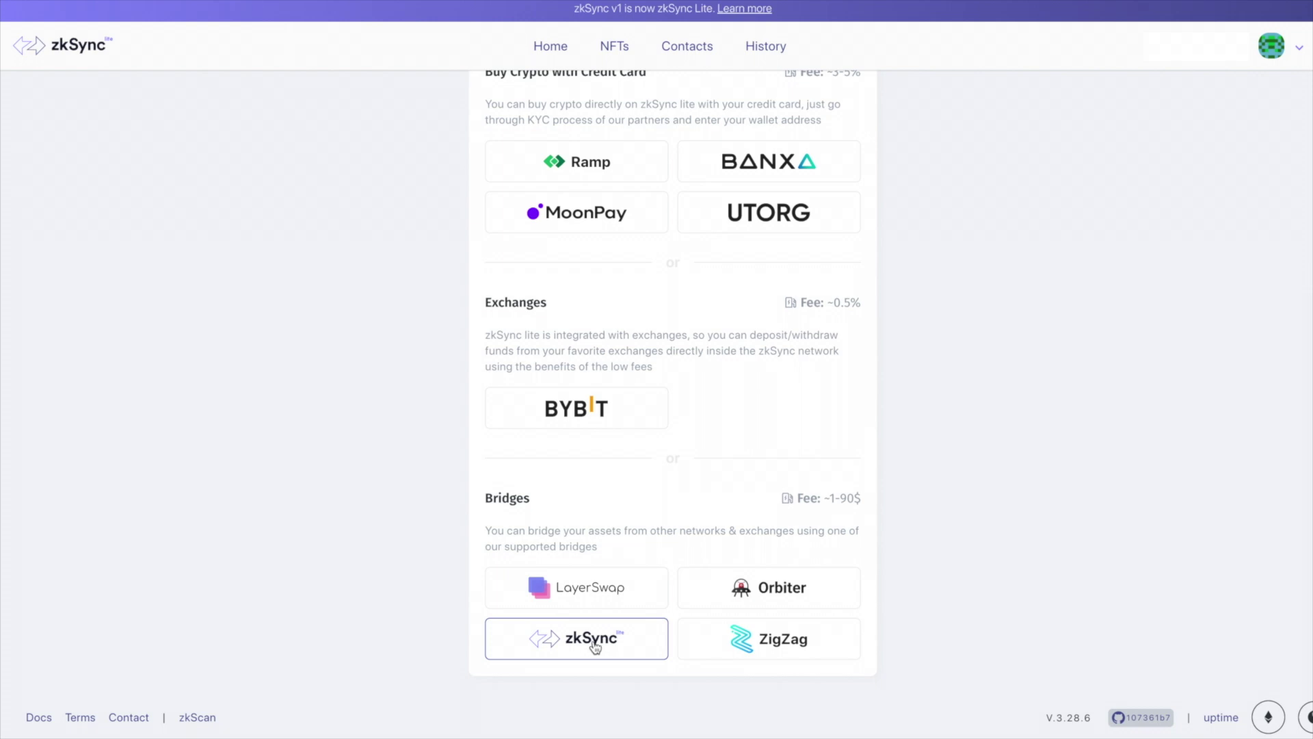
- Open the zkSync bridge top-up option, then return to the L2 balances Home page
{"action": "left_click", "coordinate": [595, 646]}
{"action": "left_click", "coordinate": [506, 123]}
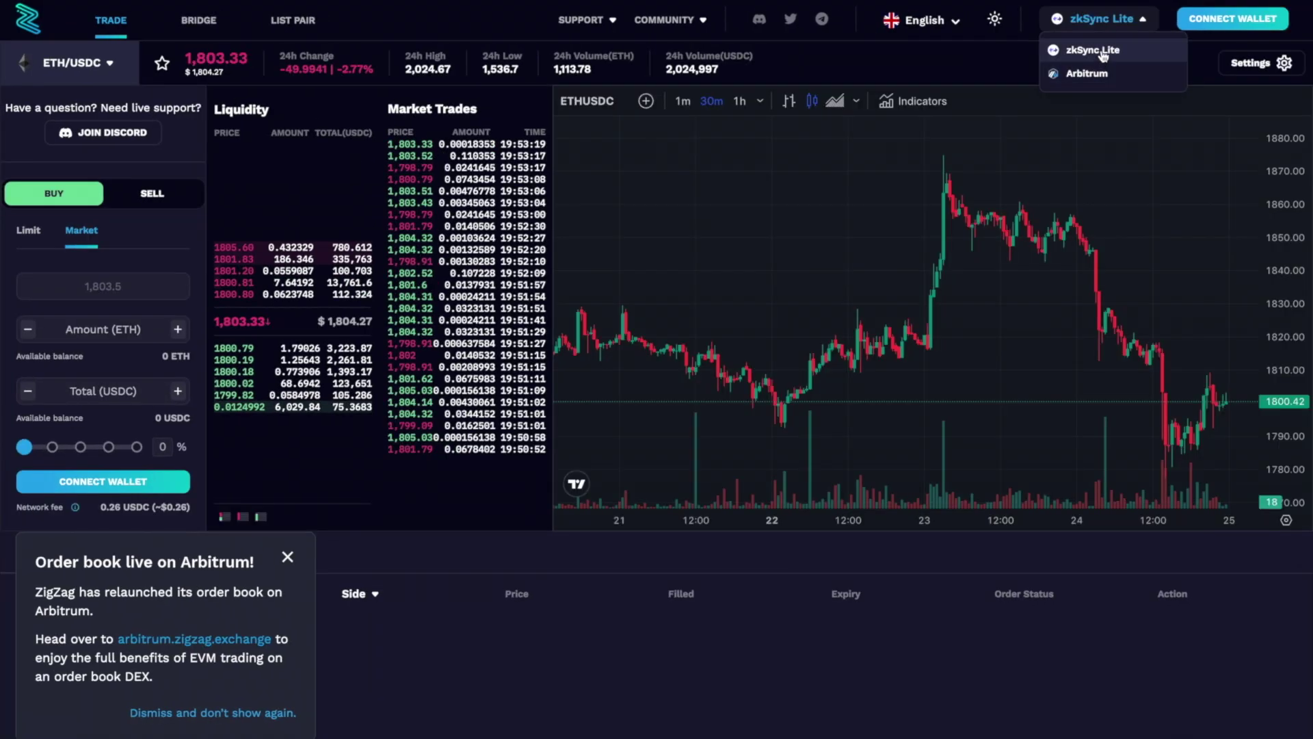
- Keep zkSync Lite as ZigZag's network for the ETH/USDC pair and close the list
{"action": "left_click", "coordinate": [1140, 20]}
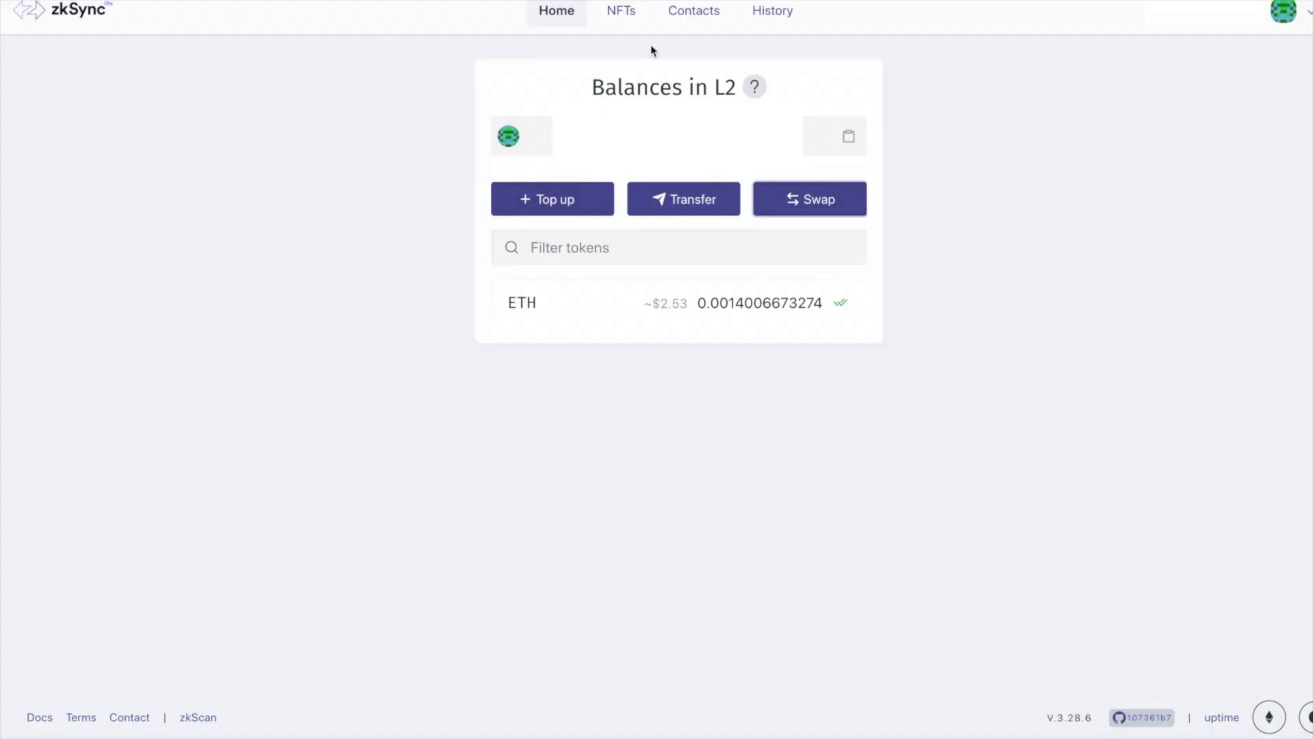
{"action": "left_click", "coordinate": [635, 12]}
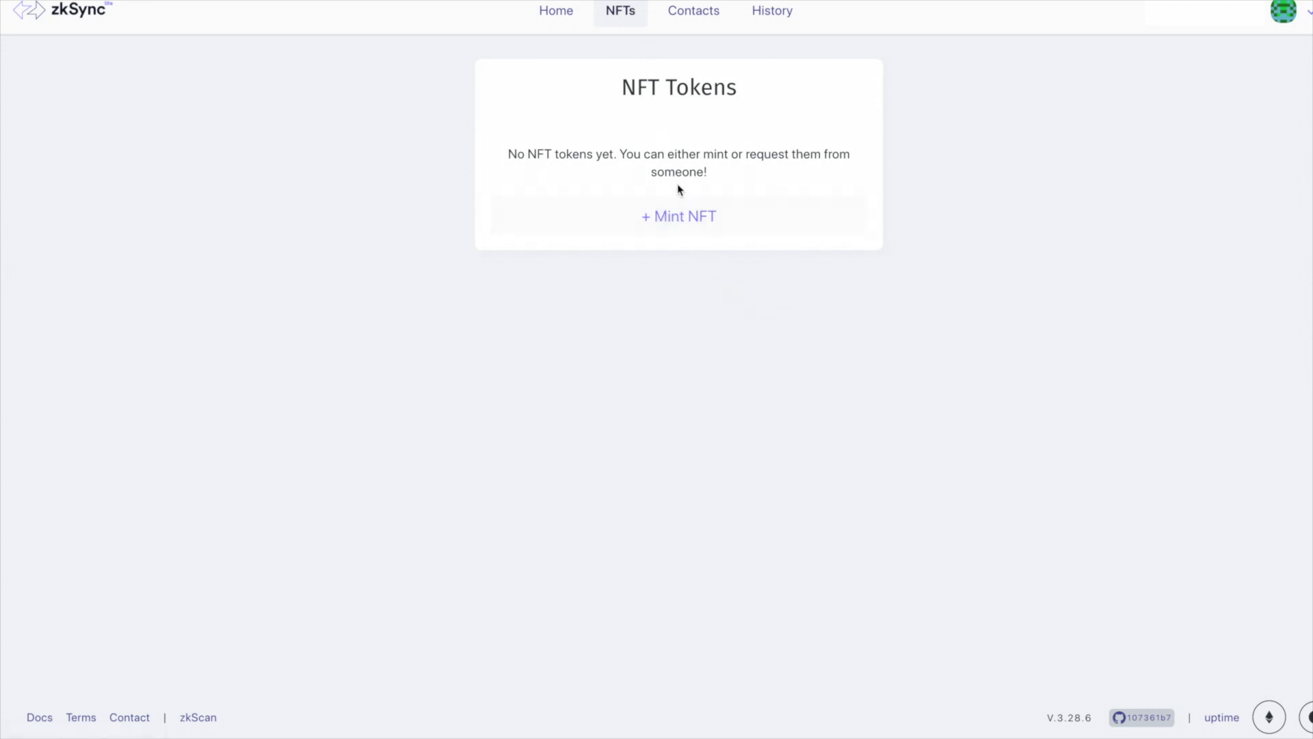
{"action": "left_click", "coordinate": [703, 224]}
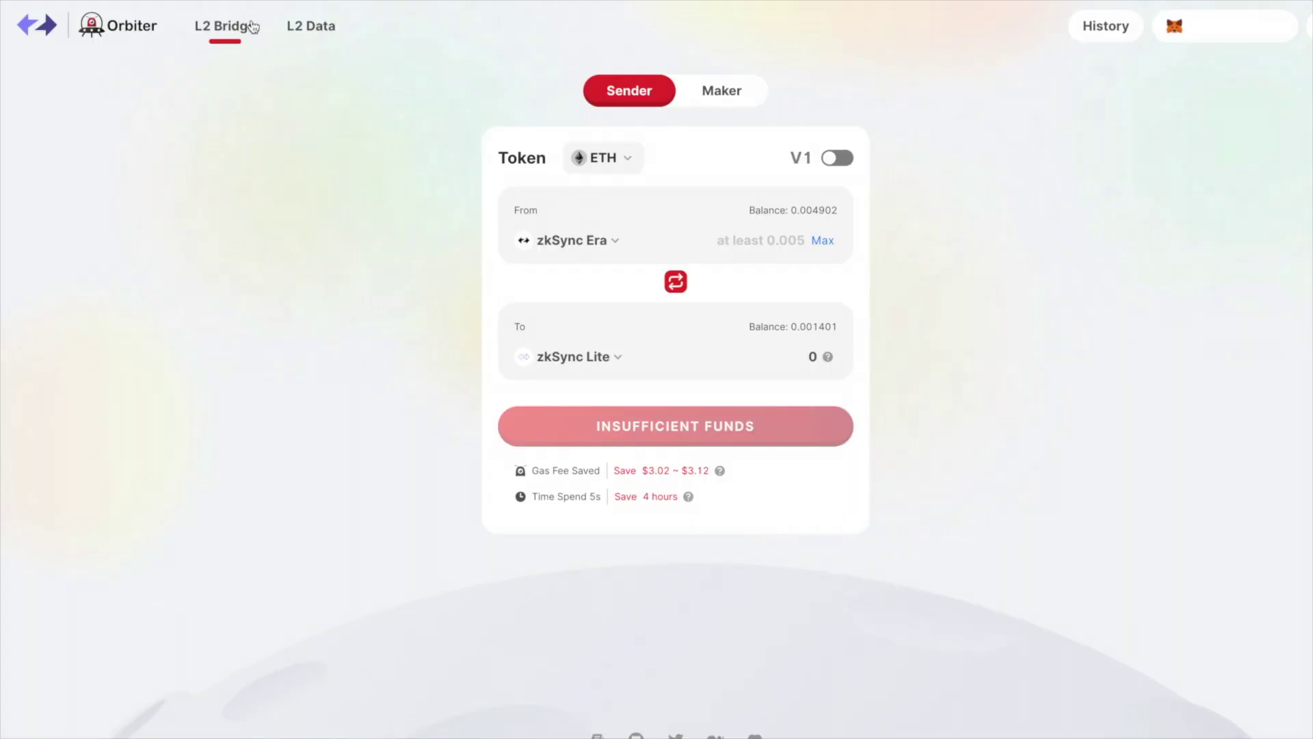
- Reverse the bridge to zkSync Lite → zkSync Era, leaving both chain lists unchanged
{"action": "left_click", "coordinate": [675, 281]}
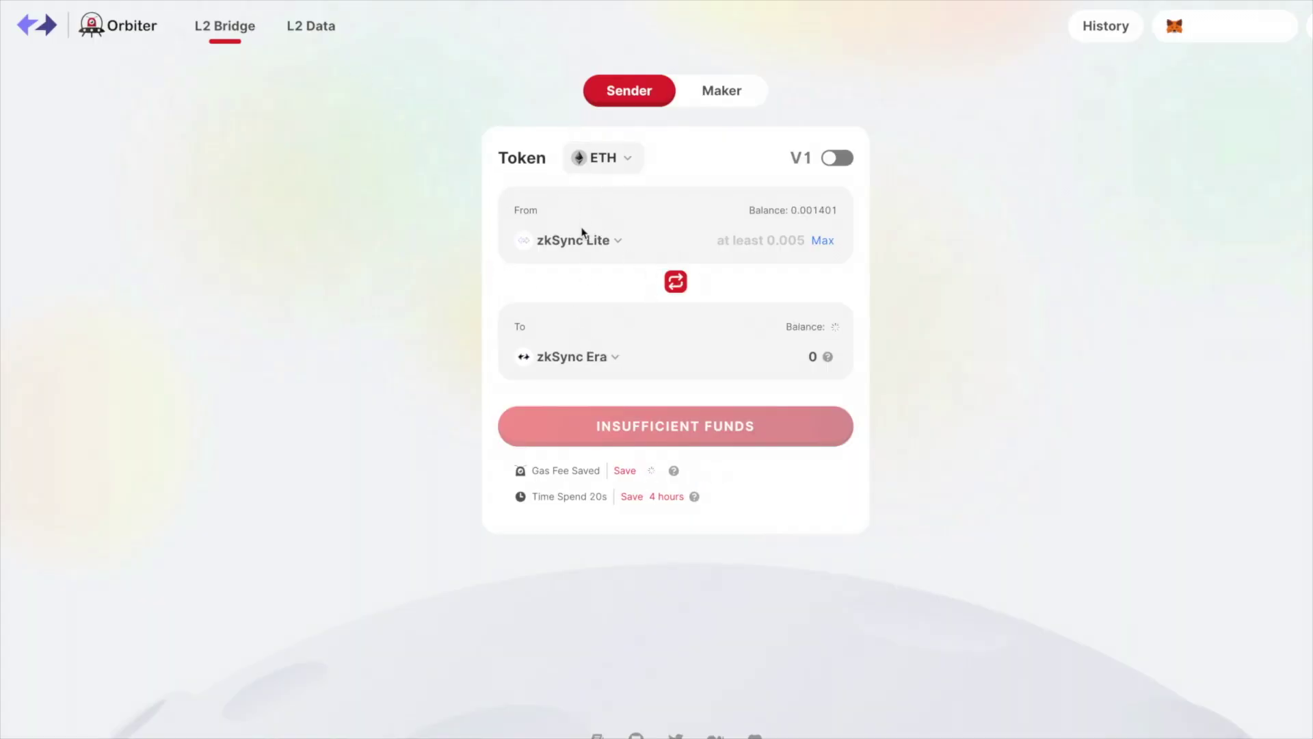
{"action": "left_click", "coordinate": [574, 242]}
{"action": "left_click", "coordinate": [435, 264]}
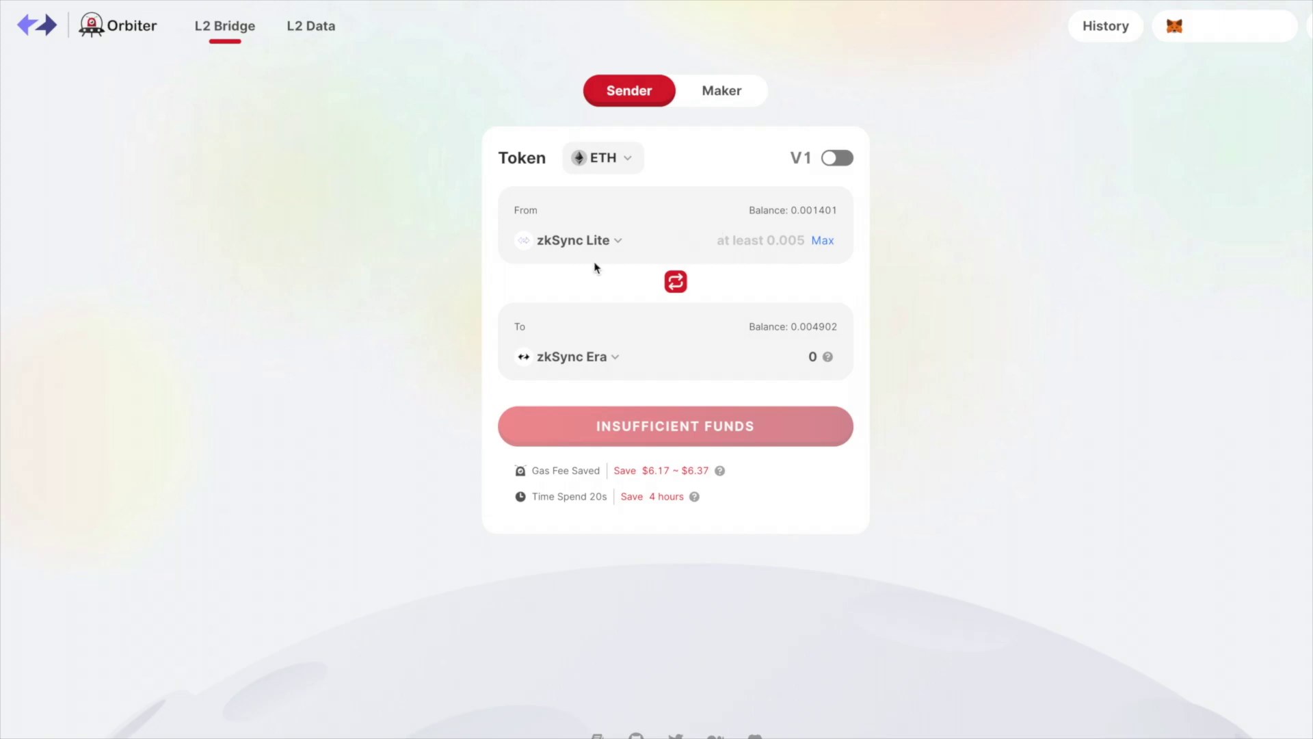
{"action": "left_click", "coordinate": [586, 362]}
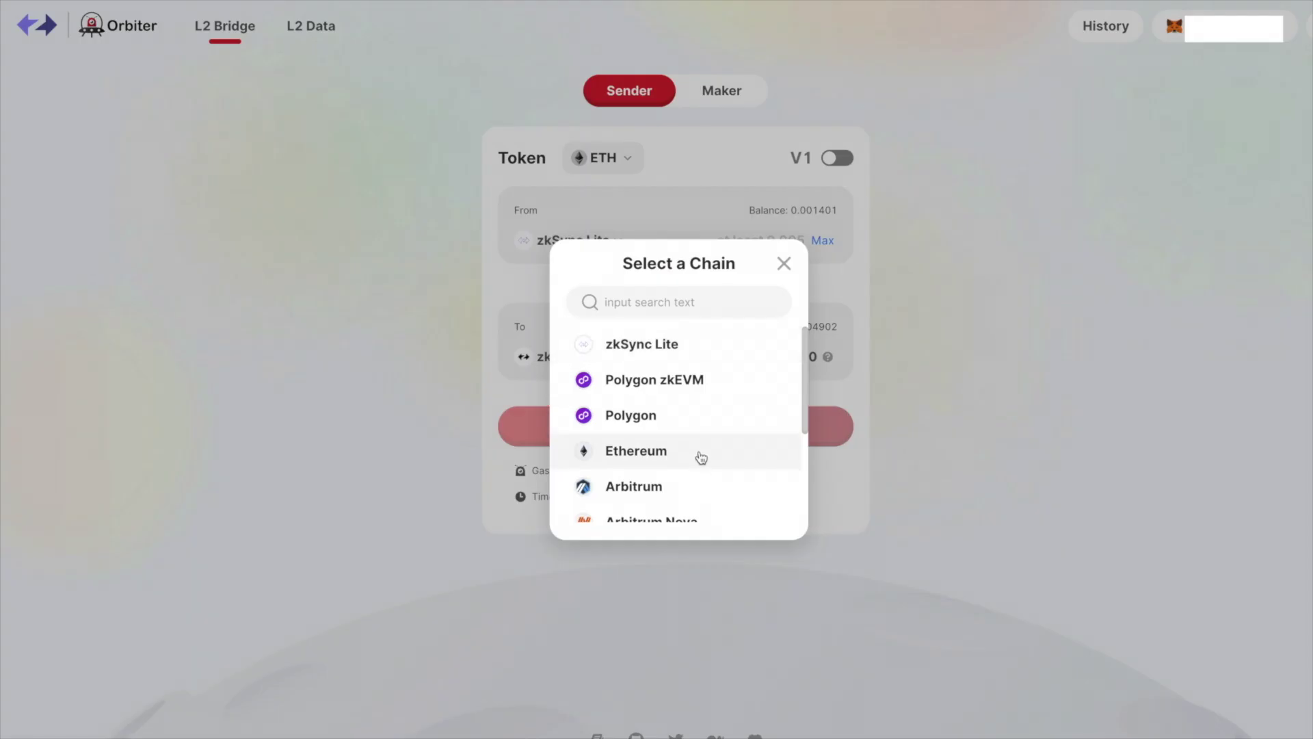
{"action": "scroll", "coordinate": [697, 457], "scroll_direction": "down", "scroll_amount": 3}
{"action": "scroll", "coordinate": [673, 428], "scroll_direction": "up", "scroll_amount": 3}
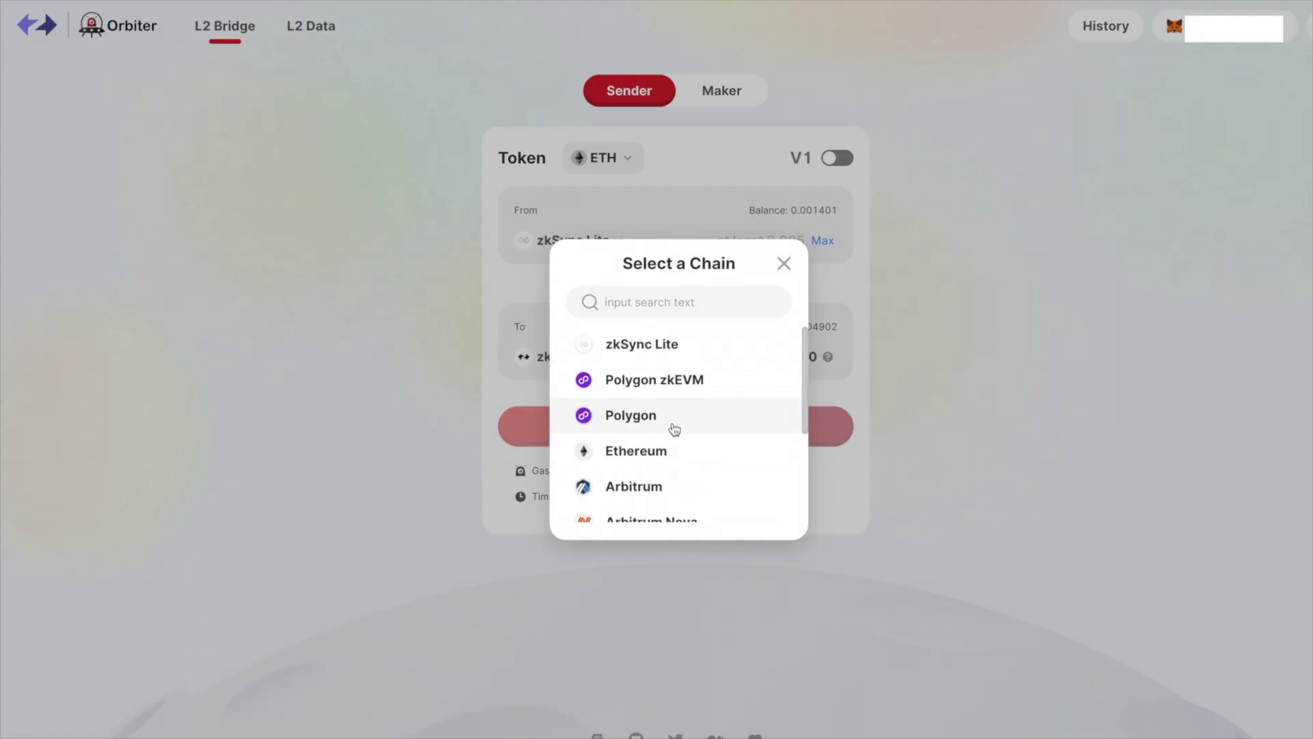
{"action": "left_click", "coordinate": [409, 361]}
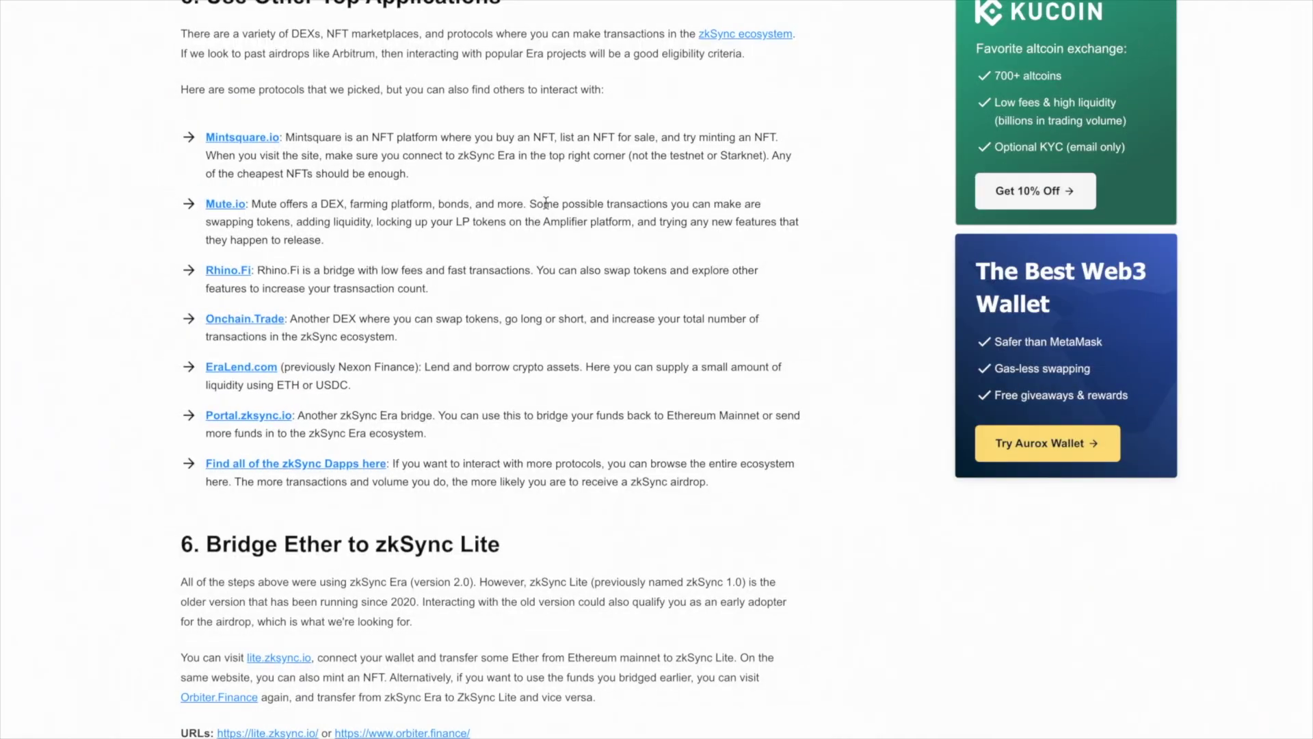
{"action": "scroll", "coordinate": [545, 203], "scroll_direction": "up", "scroll_amount": 8}
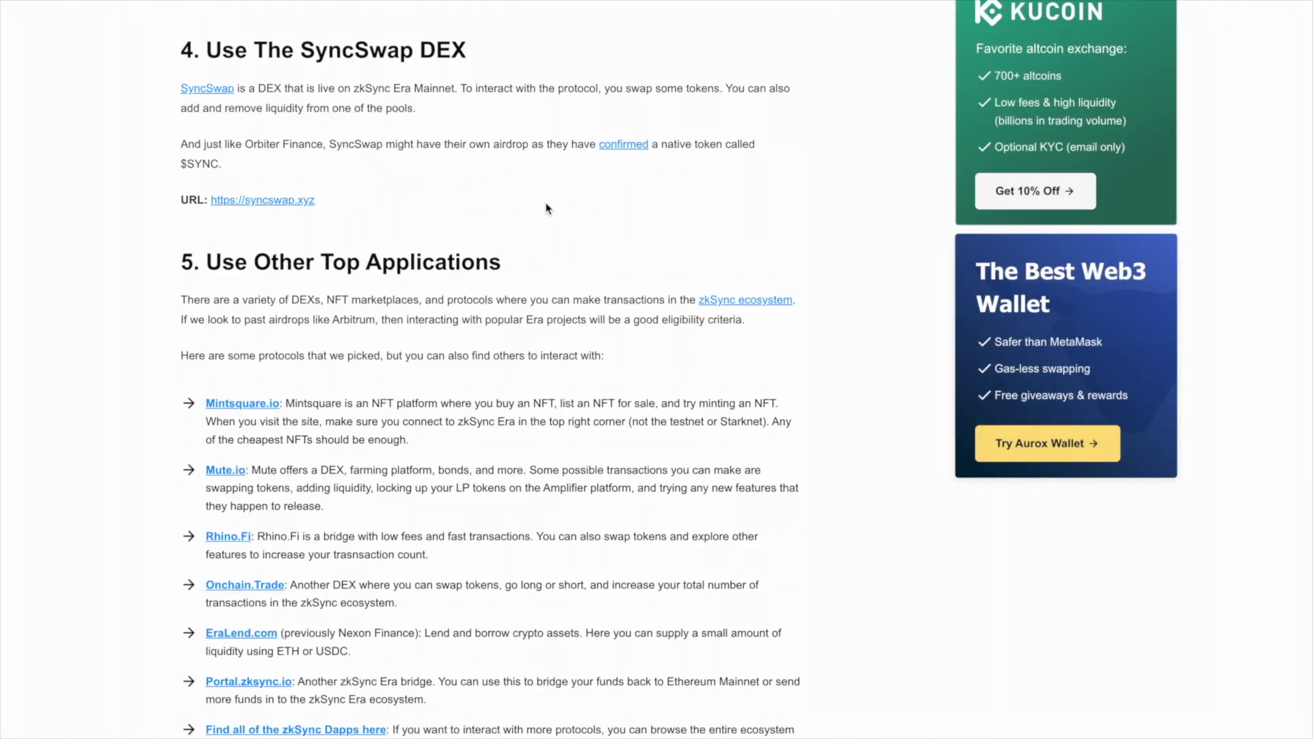
{"action": "scroll", "coordinate": [546, 204], "scroll_direction": "down", "scroll_amount": 20}
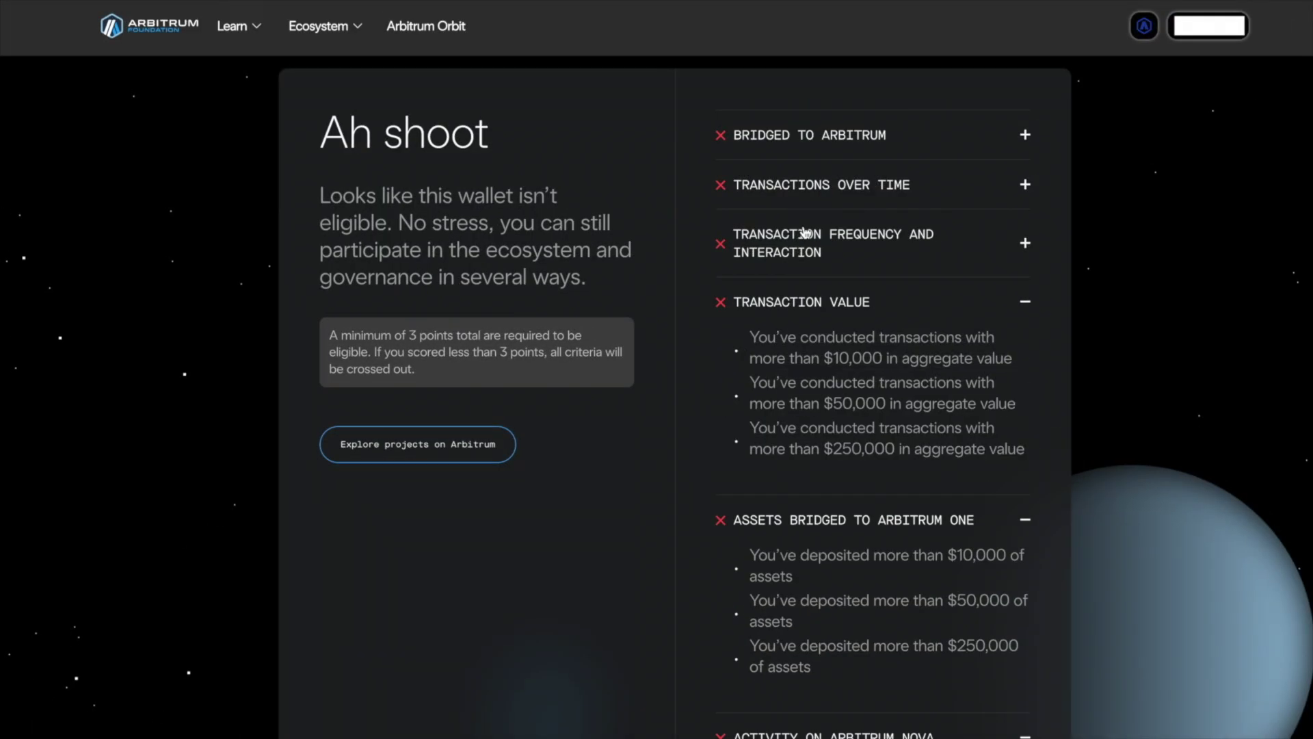
- Expand the Transaction Frequency, Transactions Over Time and Bridged to Arbitrum criteria
{"action": "left_click", "coordinate": [807, 234]}
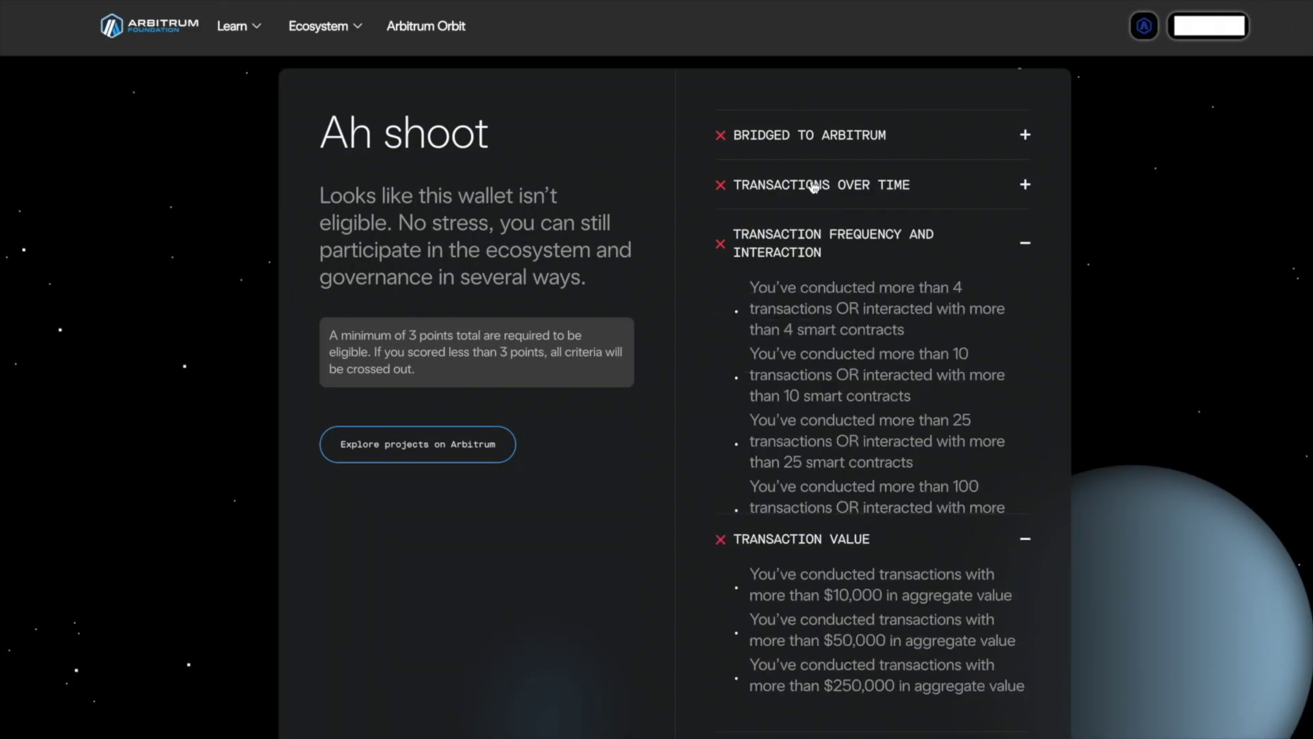
{"action": "left_click", "coordinate": [815, 185]}
{"action": "left_click", "coordinate": [787, 135]}
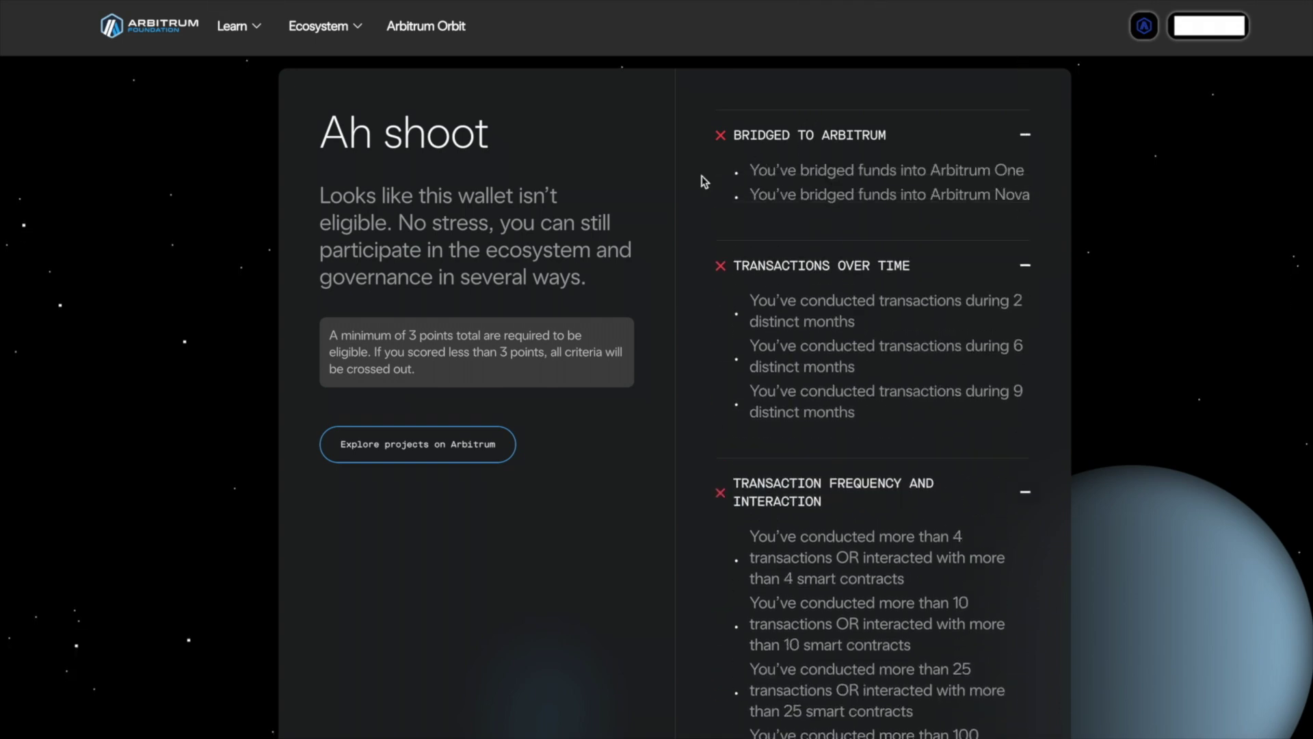
{"action": "scroll", "coordinate": [517, 231], "scroll_direction": "down", "scroll_amount": 1}
{"action": "scroll", "coordinate": [714, 317], "scroll_direction": "up", "scroll_amount": 2}
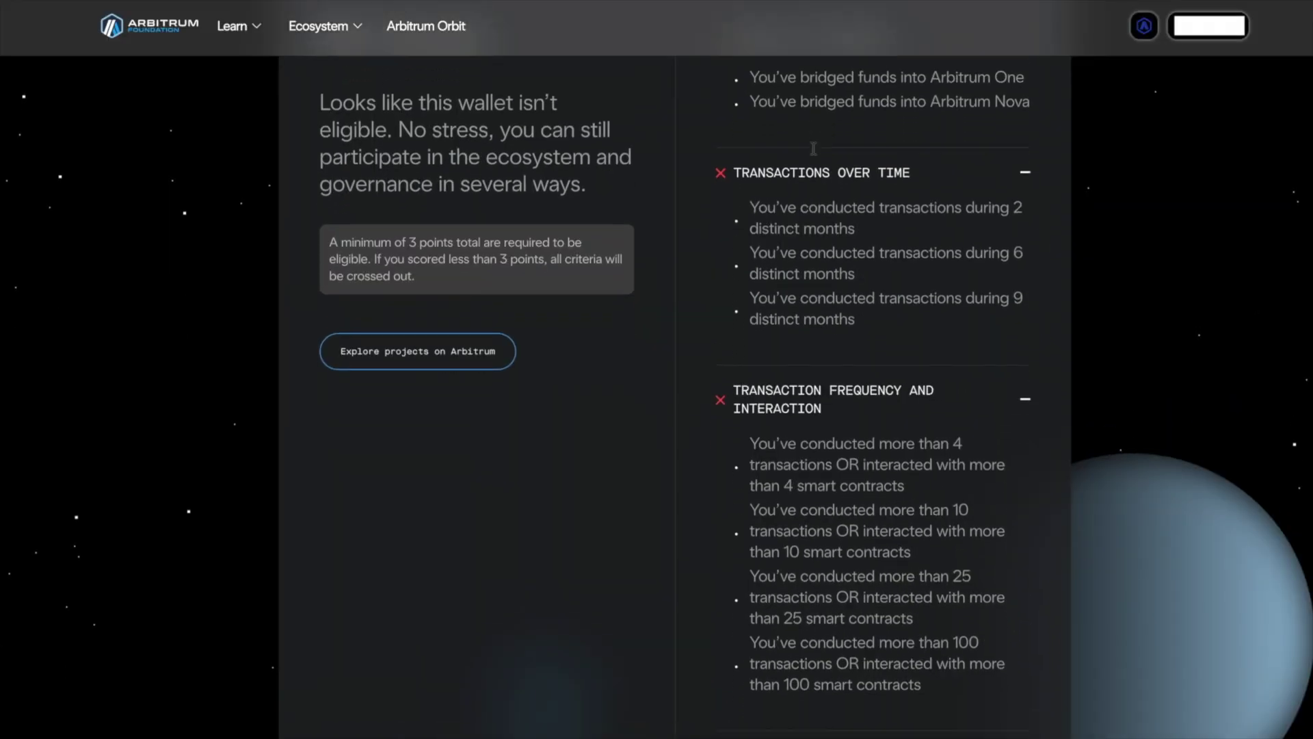
{"action": "scroll", "coordinate": [845, 342], "scroll_direction": "down", "scroll_amount": 1}
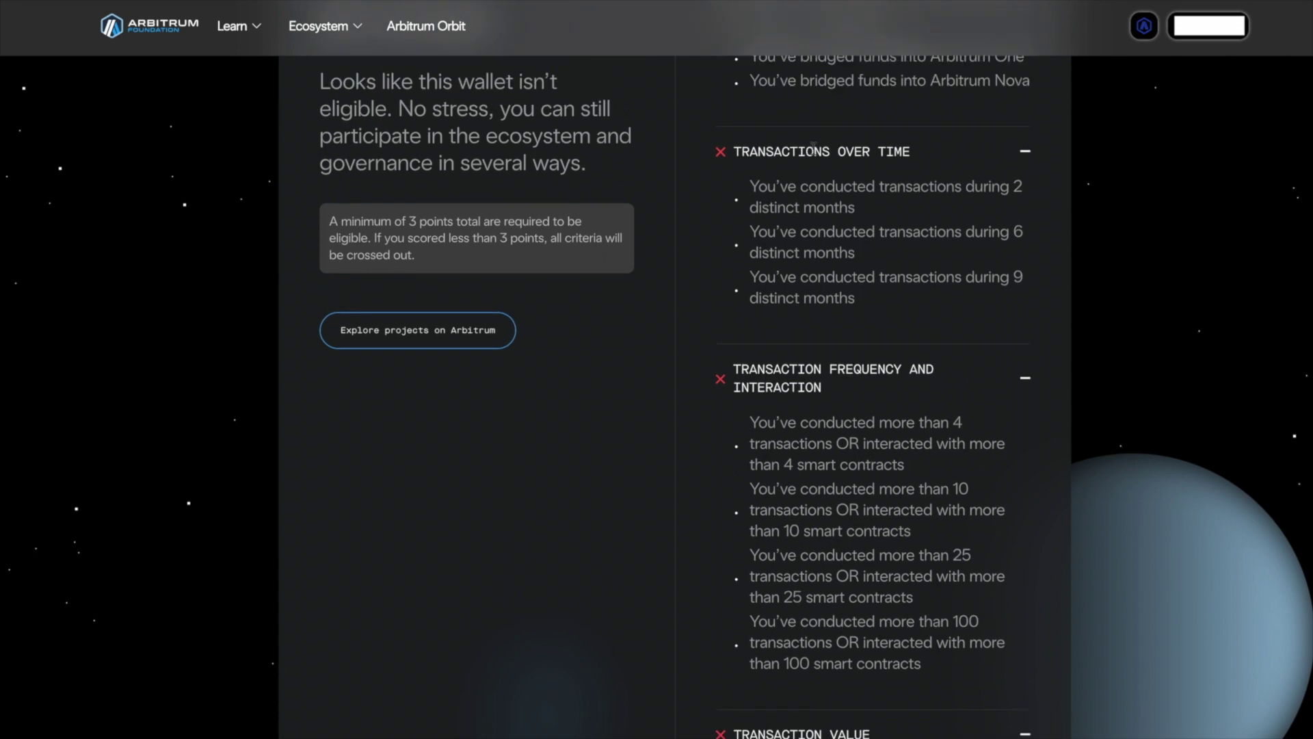
{"action": "scroll", "coordinate": [845, 342], "scroll_direction": "up", "scroll_amount": 2}
{"action": "scroll", "coordinate": [872, 170], "scroll_direction": "up", "scroll_amount": 1}
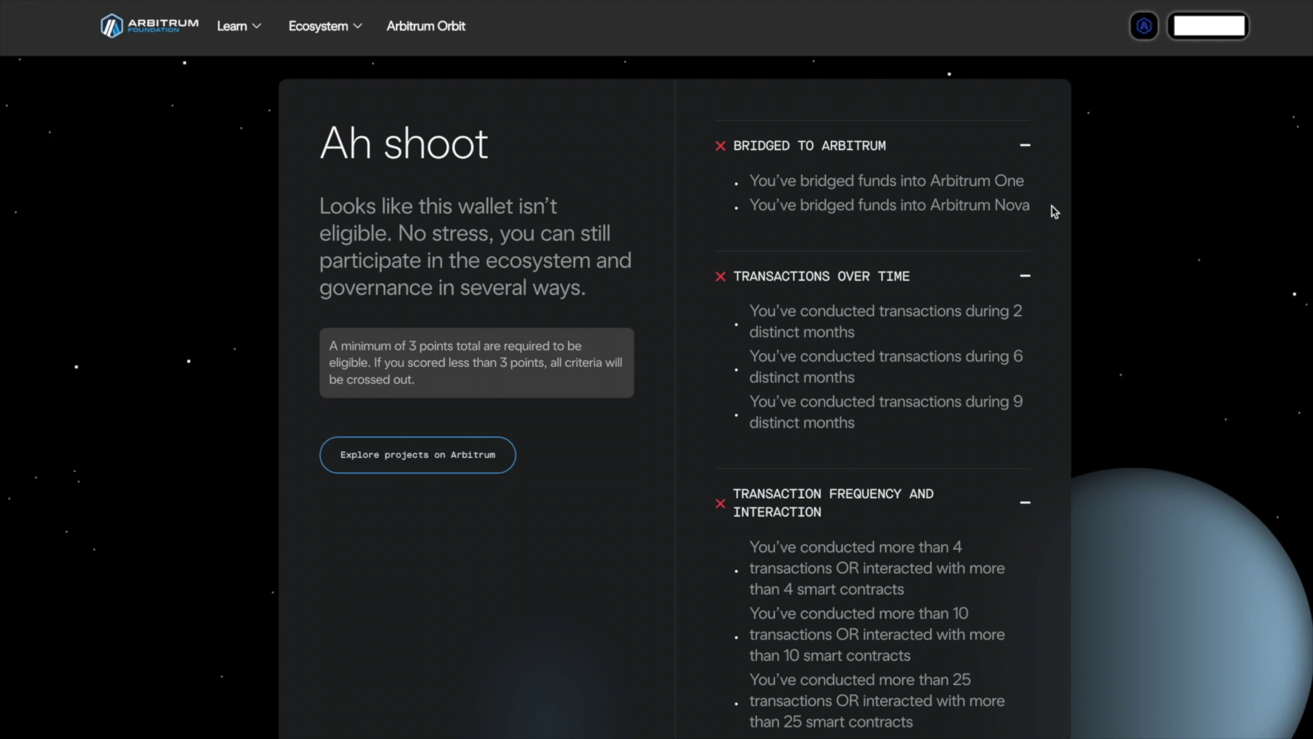
- Highlight the two bridged-funds requirements and the more-than-4-transactions requirement, clearing each highlight
{"action": "left_click_drag", "start_coordinate": [1029, 205], "coordinate": [747, 181]}
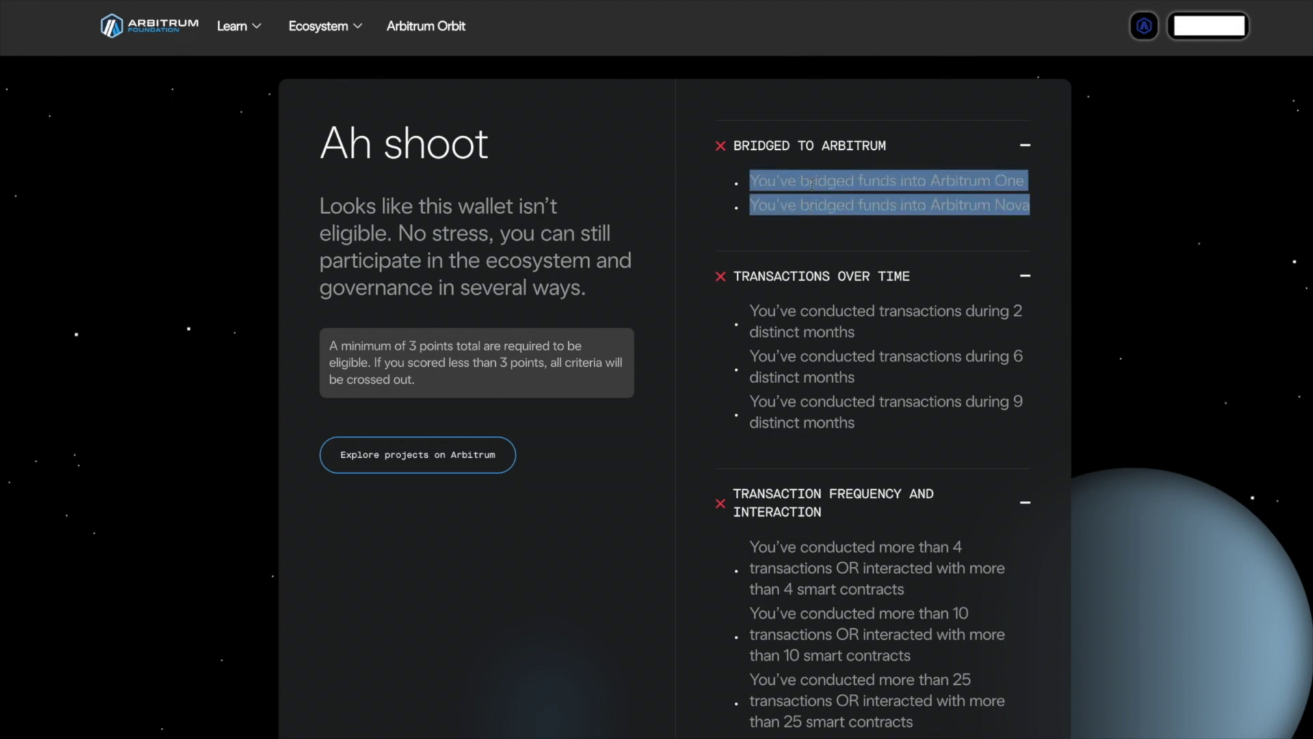
{"action": "left_click", "coordinate": [1039, 232]}
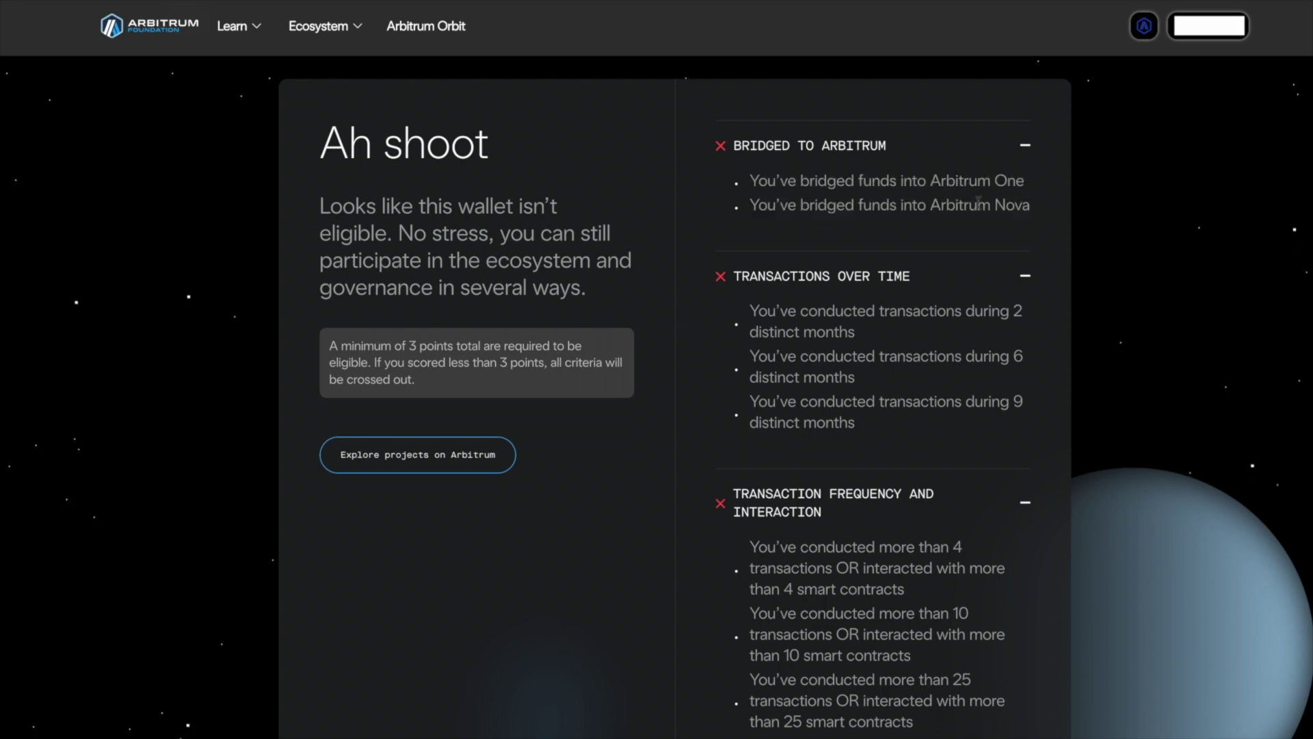
{"action": "scroll", "coordinate": [1039, 231], "scroll_direction": "down", "scroll_amount": 3}
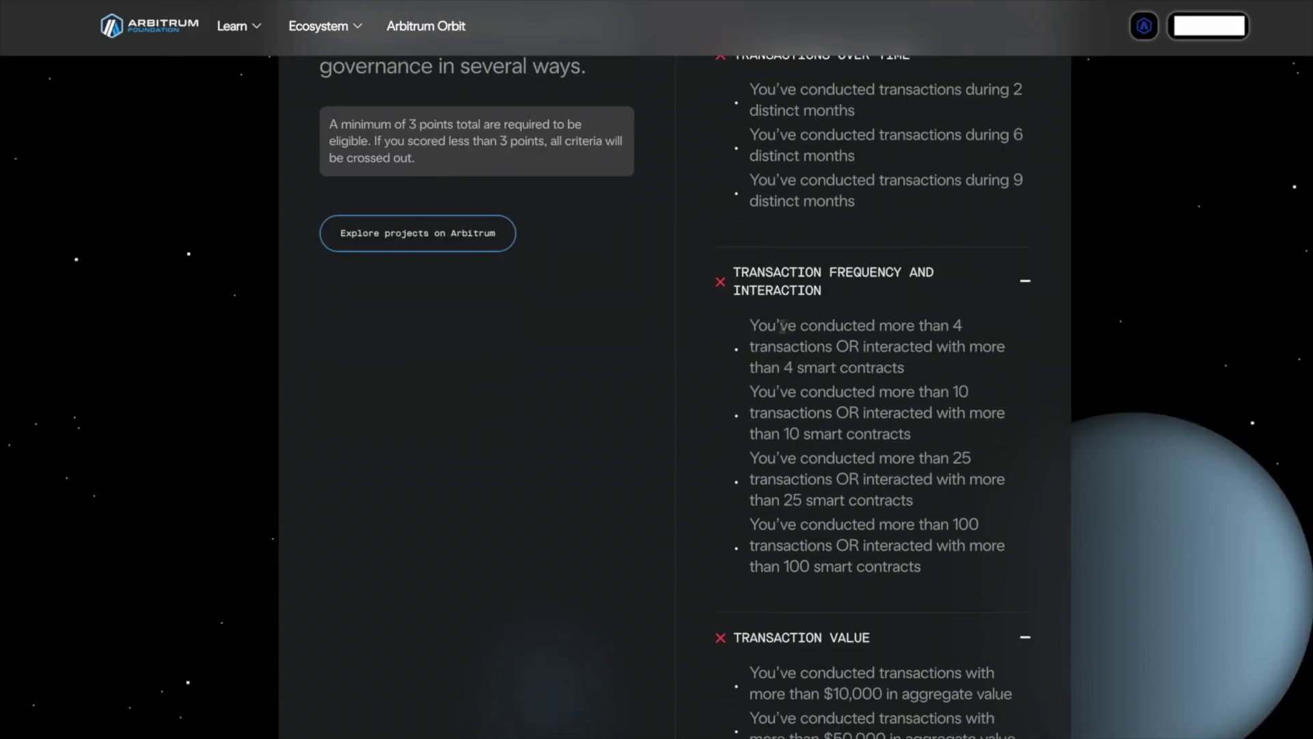
{"action": "triple_click", "coordinate": [775, 358]}
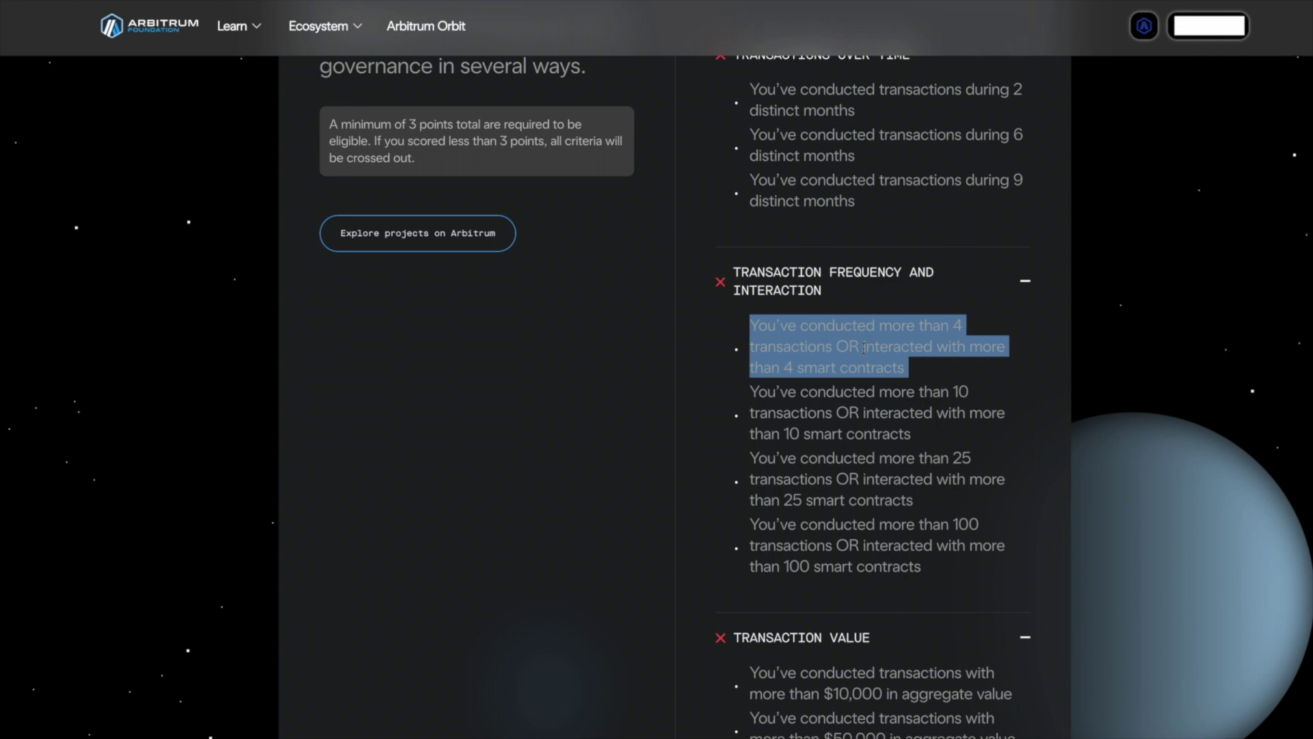
{"action": "scroll", "coordinate": [863, 347], "scroll_direction": "down", "scroll_amount": 1}
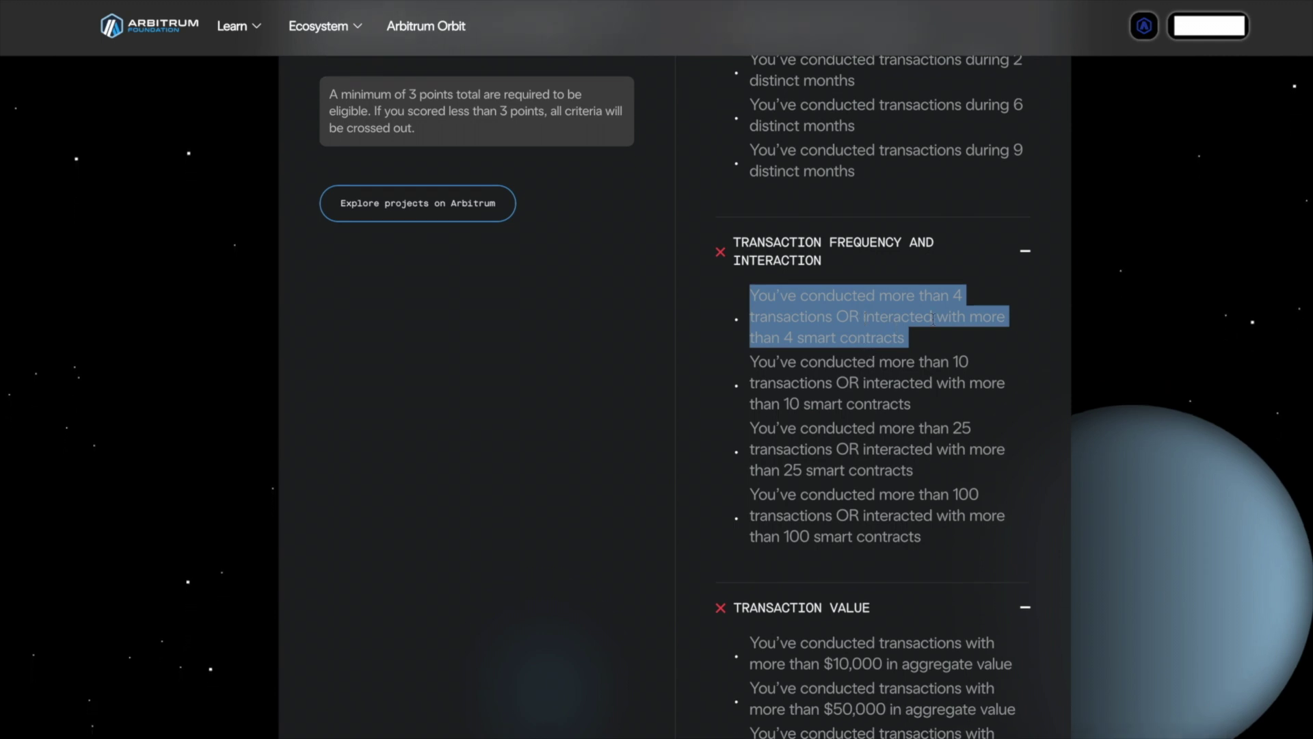
{"action": "left_click", "coordinate": [954, 367]}
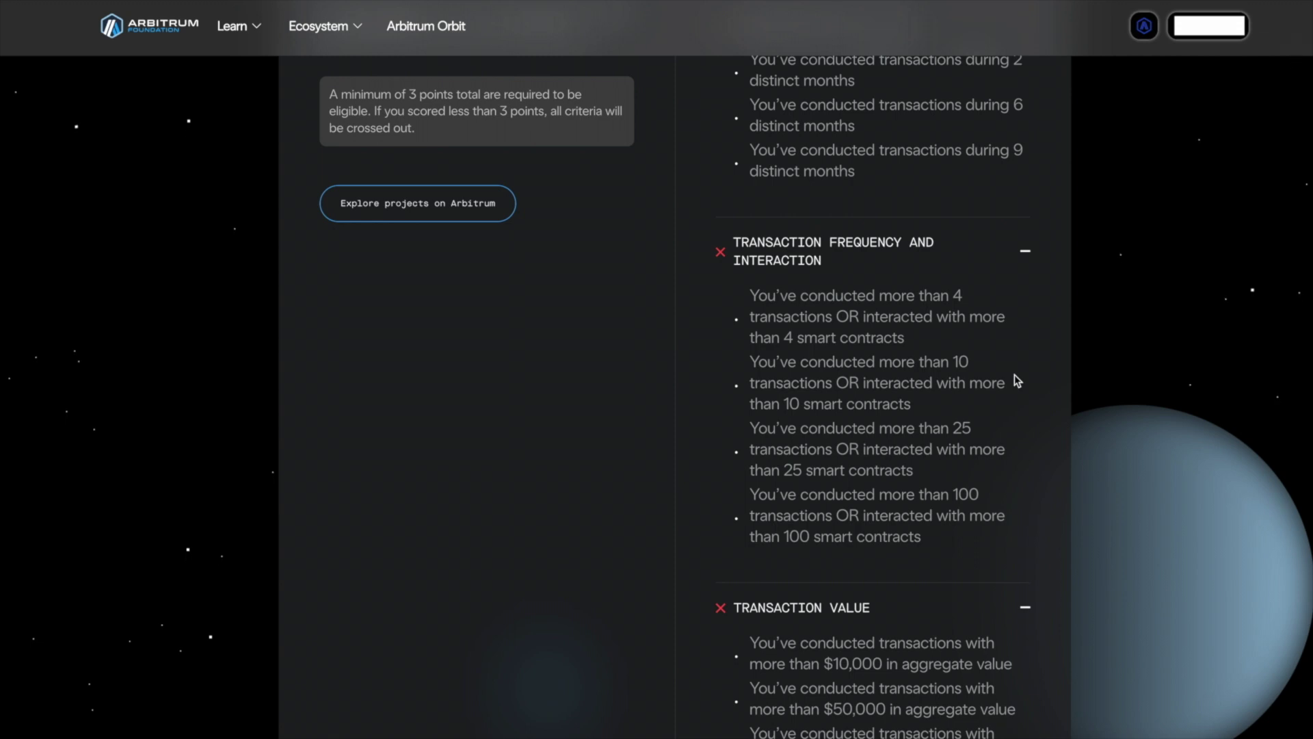
- Highlight the 100-transactions requirement, then clear the selection
{"action": "scroll", "coordinate": [1016, 381], "scroll_direction": "down", "scroll_amount": 2}
{"action": "left_click_drag", "start_coordinate": [995, 474], "coordinate": [956, 434]}
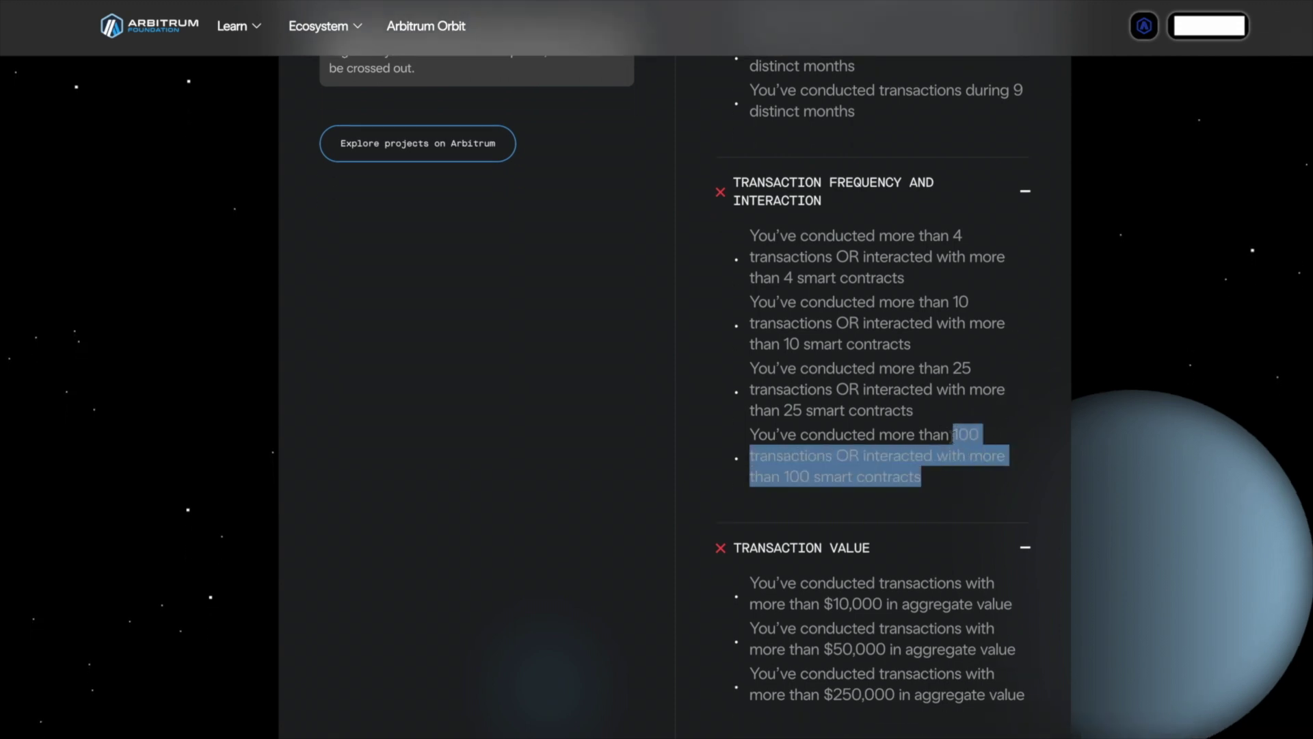
{"action": "left_click", "coordinate": [952, 434]}
{"action": "scroll", "coordinate": [951, 434], "scroll_direction": "down", "scroll_amount": 2}
{"action": "scroll", "coordinate": [441, 115], "scroll_direction": "up", "scroll_amount": 7}
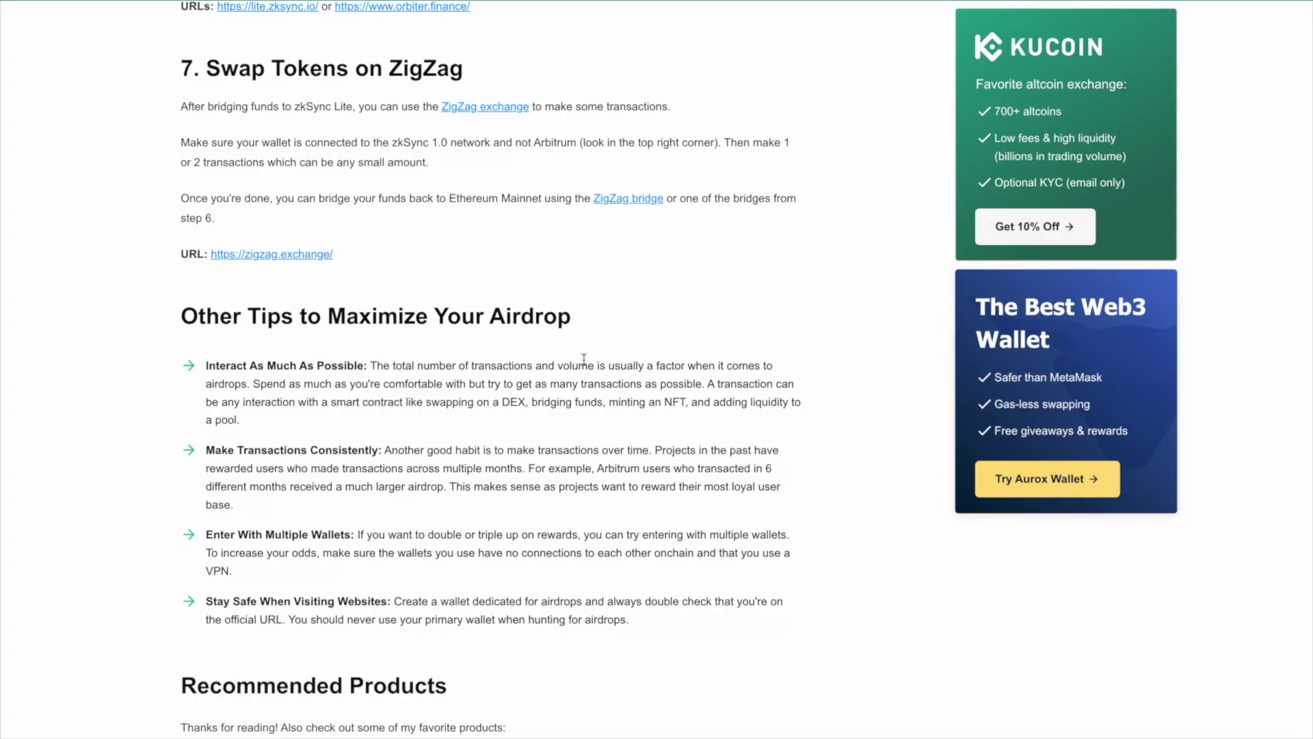
{"action": "scroll", "coordinate": [583, 358], "scroll_direction": "down", "scroll_amount": 1}
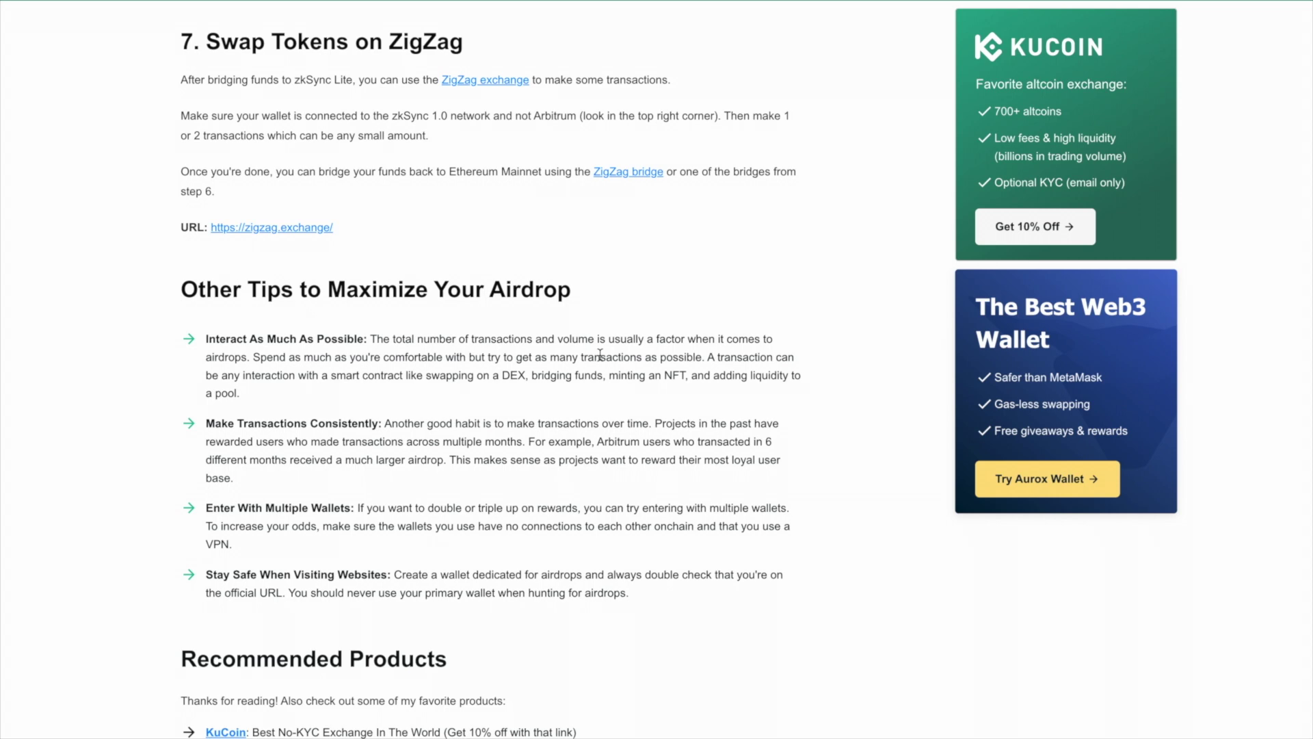
{"action": "scroll", "coordinate": [541, 337], "scroll_direction": "up", "scroll_amount": 1}
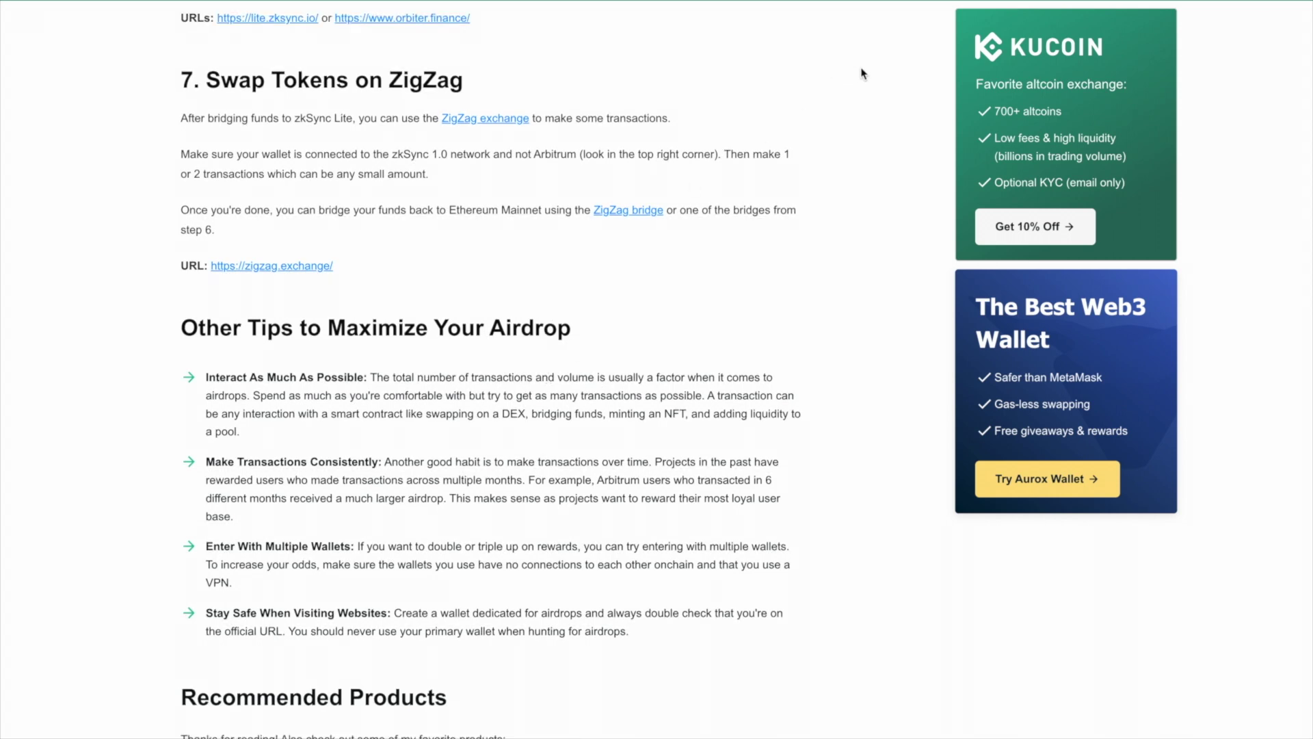